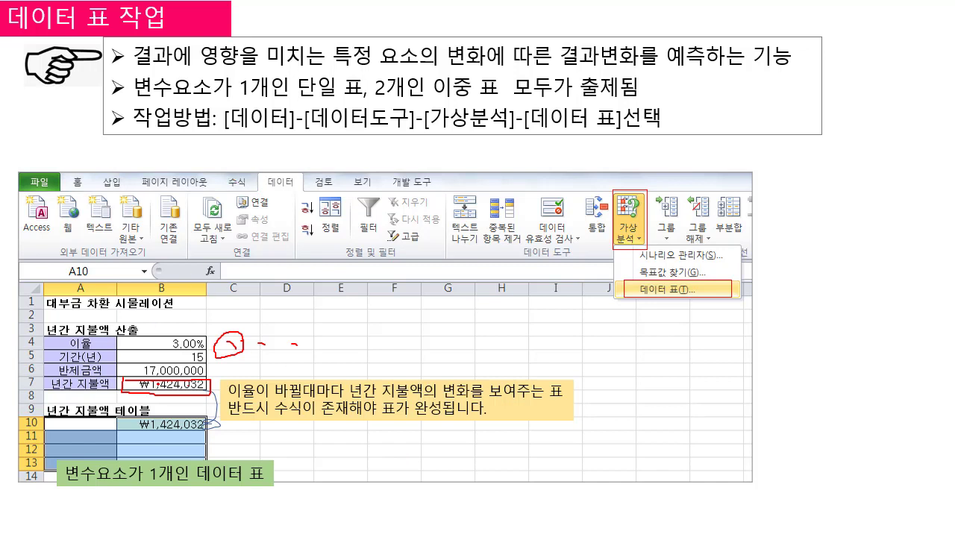
# Step: Mark the annual payment cell and the interest rate note in red ink, and underline the one-variable and two-variable table wording
pyautogui.moveTo(134, 379)
pyautogui.mouseDown()
pyautogui.moveTo(112, 395)
pyautogui.moveTo(137, 390)
pyautogui.moveTo(120, 378)
pyautogui.moveTo(125, 405)
pyautogui.moveTo(133, 379)
pyautogui.mouseUp()
pyautogui.moveTo(243, 348)
pyautogui.mouseDown()
pyautogui.moveTo(225, 354)
pyautogui.moveTo(235, 334)
pyautogui.moveTo(241, 360)
pyautogui.mouseUp()
pyautogui.moveTo(169, 100); pyautogui.dragTo(314, 100)
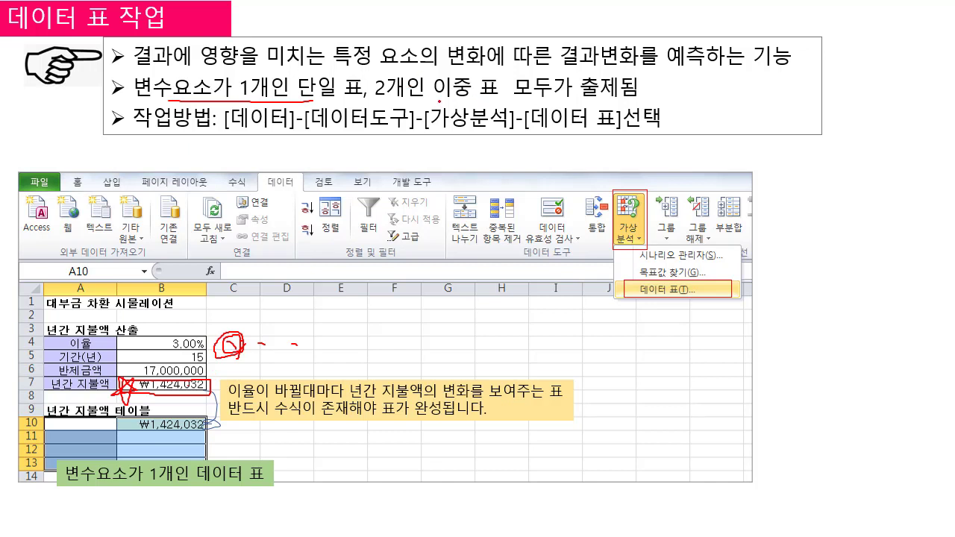
pyautogui.moveTo(414, 97); pyautogui.dragTo(569, 95)
# Step: Show the taskbar over the slide show and switch to the Excel workbook excel_시나리오.xlsm
pyautogui.rightClick(343, 318)
pyautogui.moveTo(486, 318)
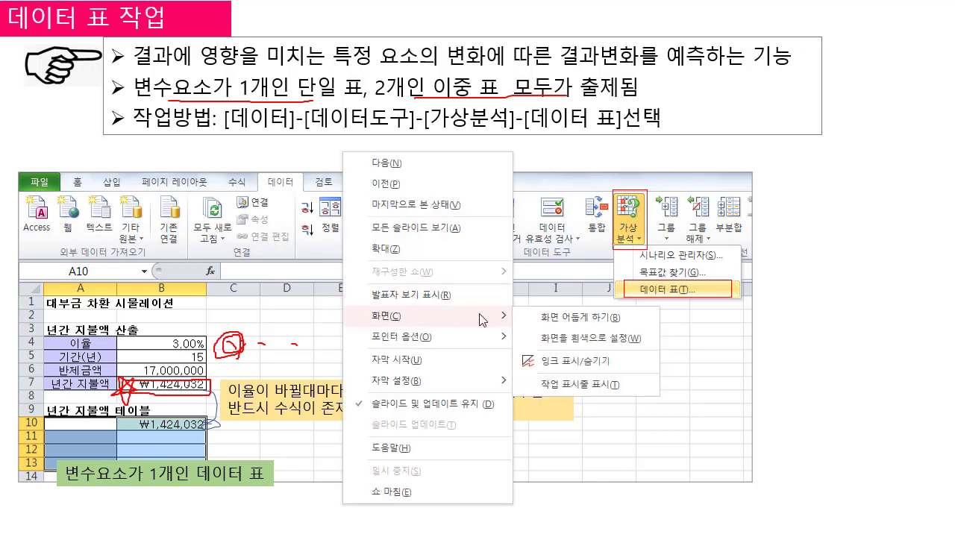
pyautogui.click(577, 386)
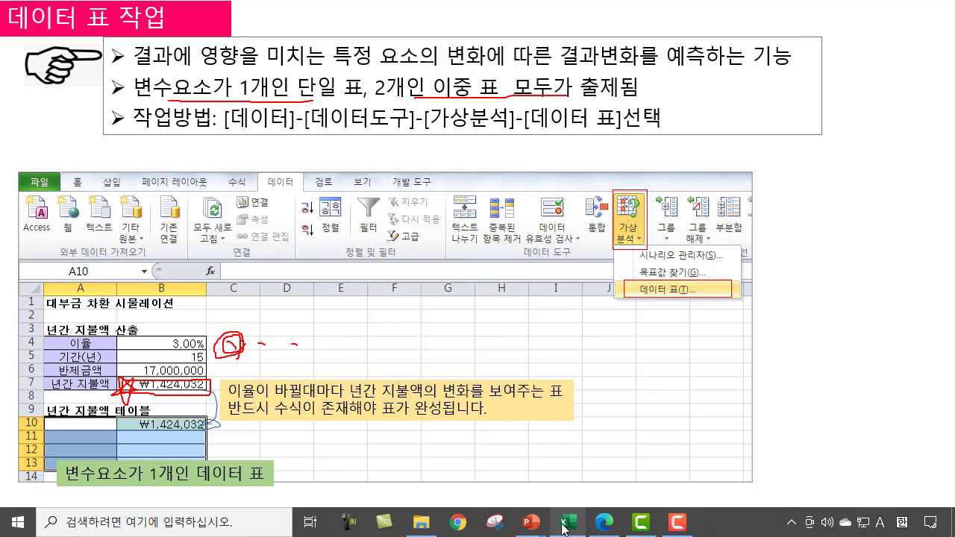
pyautogui.moveTo(564, 529)
pyautogui.click(565, 470)
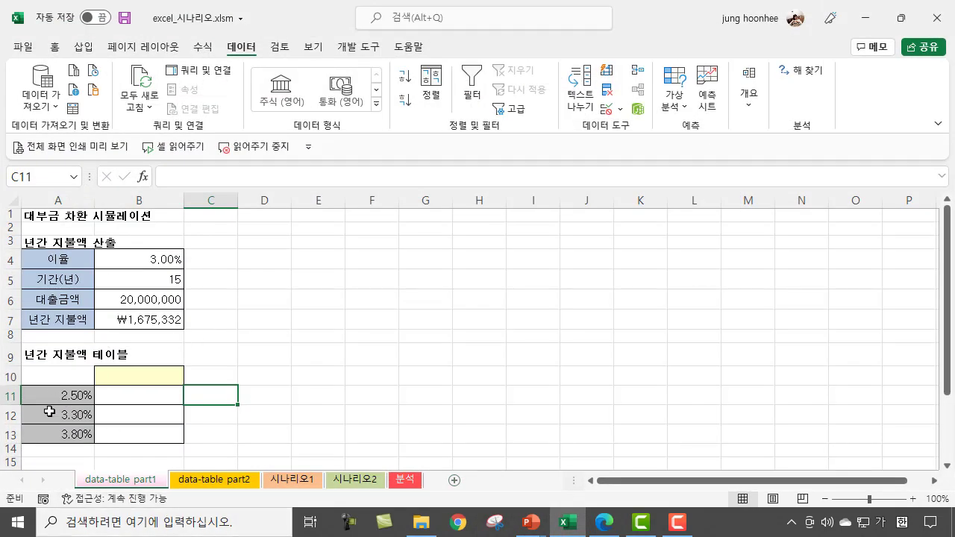
# Step: Clear the annual payment (년간 지불액) in cell B7 of the data-table part1 sheet
pyautogui.click(296, 319)
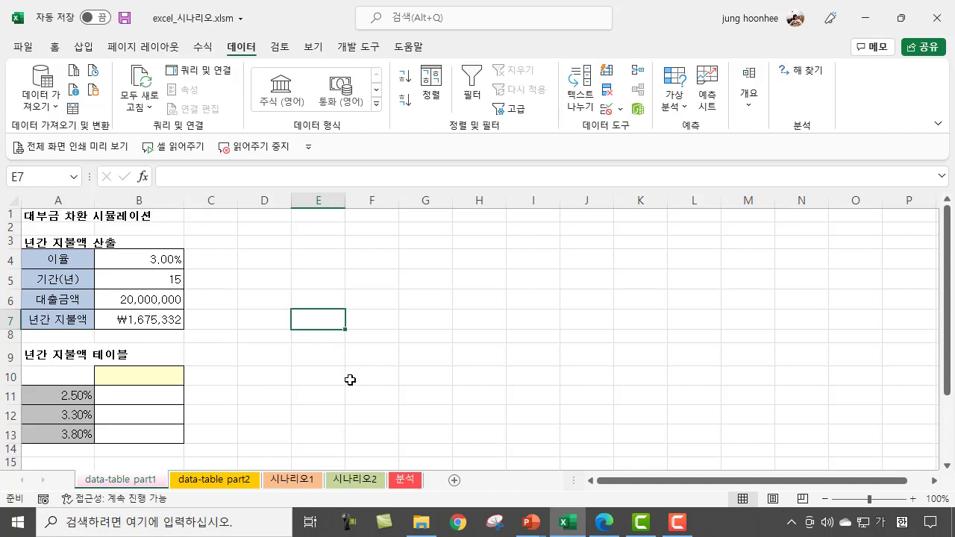
pyautogui.scroll(2, 350, 380)
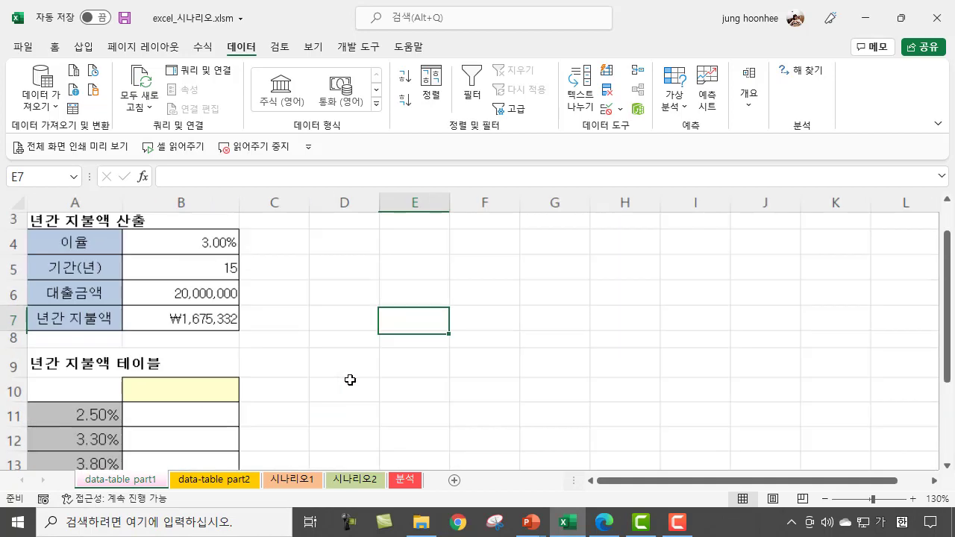
pyautogui.click(200, 321)
pyautogui.press('Delete')
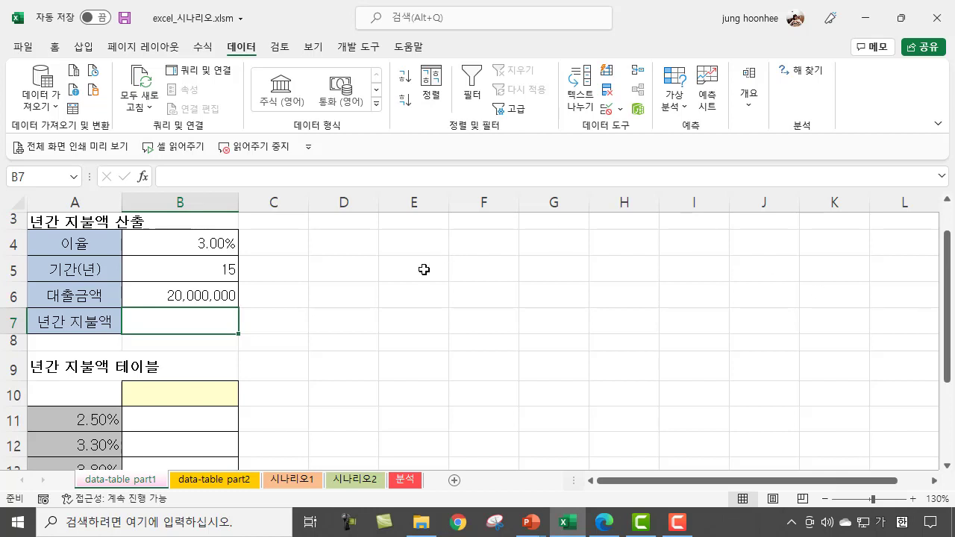
# Step: Examine the loan amount, term and interest rate cells B6, B5 and B4
pyautogui.click(324, 330)
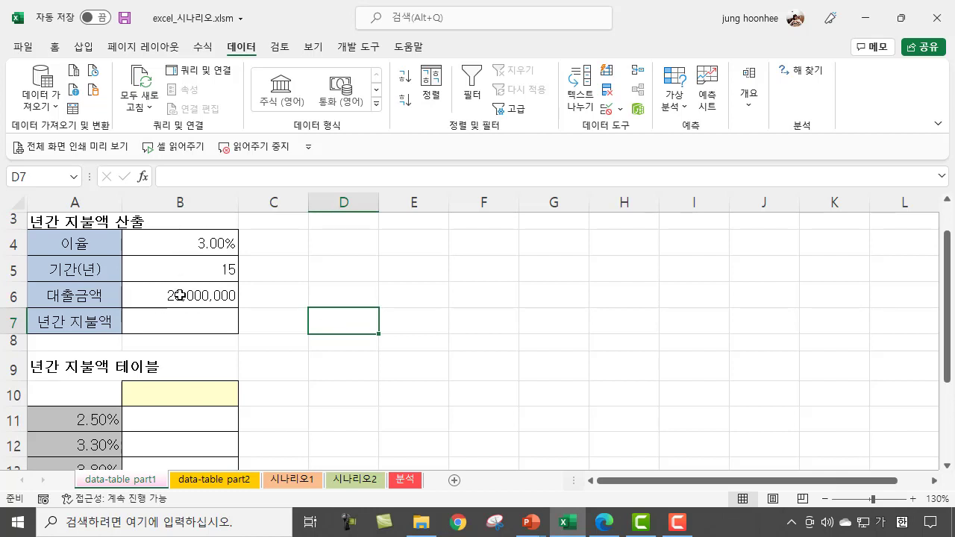
pyautogui.click(178, 295)
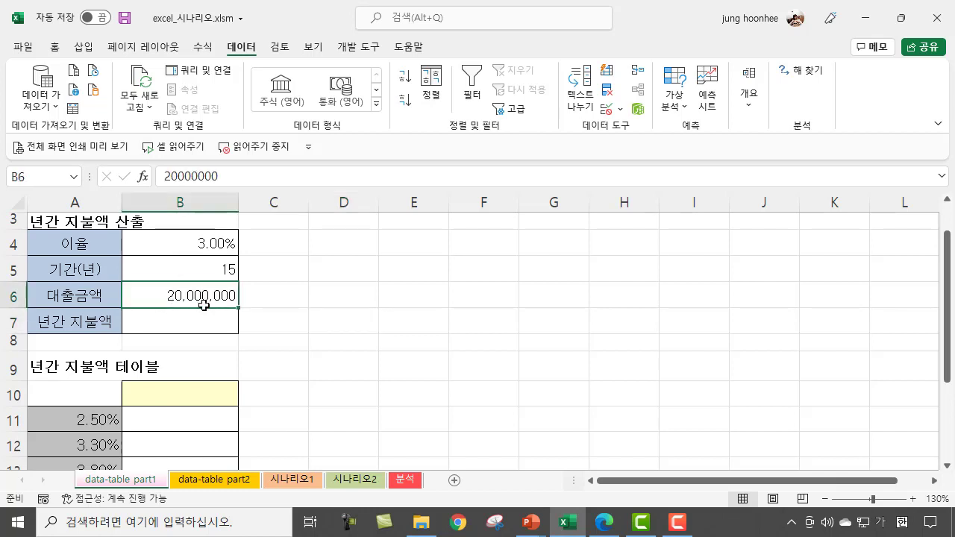
pyautogui.click(184, 266)
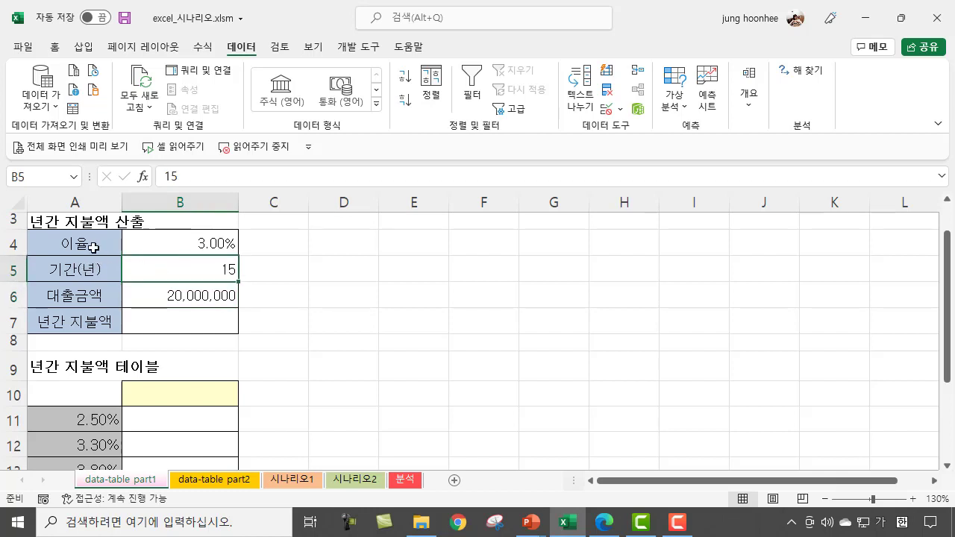
pyautogui.click(203, 244)
pyautogui.click(386, 281)
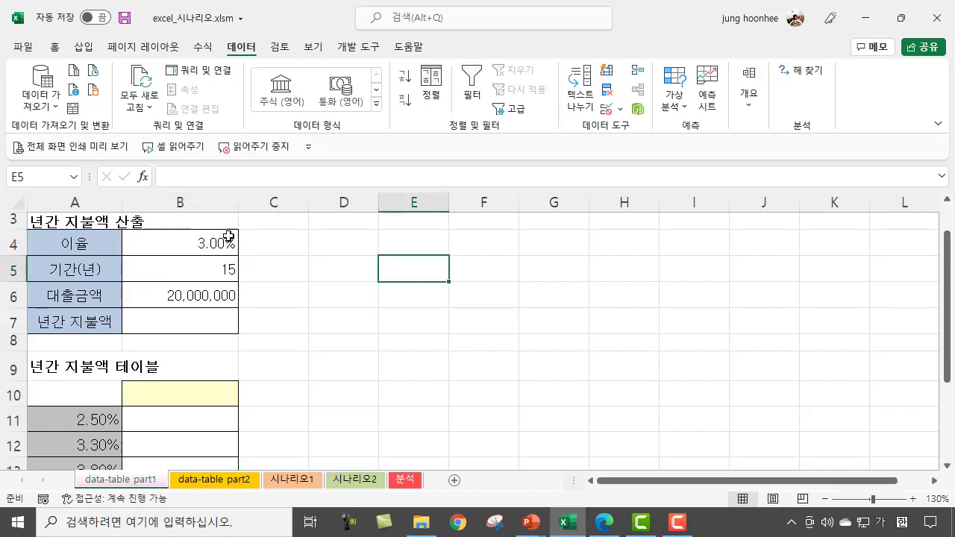
pyautogui.click(201, 241)
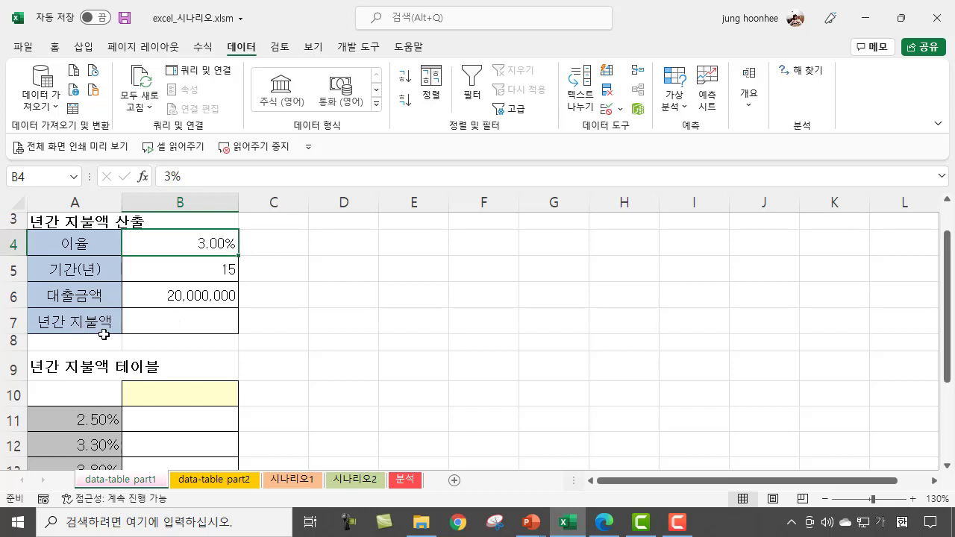
# Step: Begin a PMT formula in B7 with the interest rate in B4 as the rate argument
pyautogui.click(167, 324)
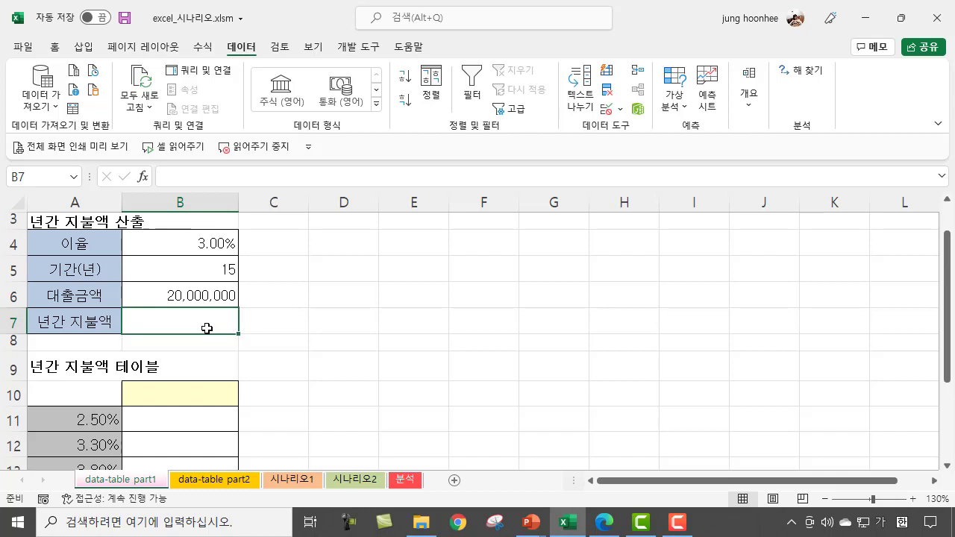
pyautogui.write('=[')
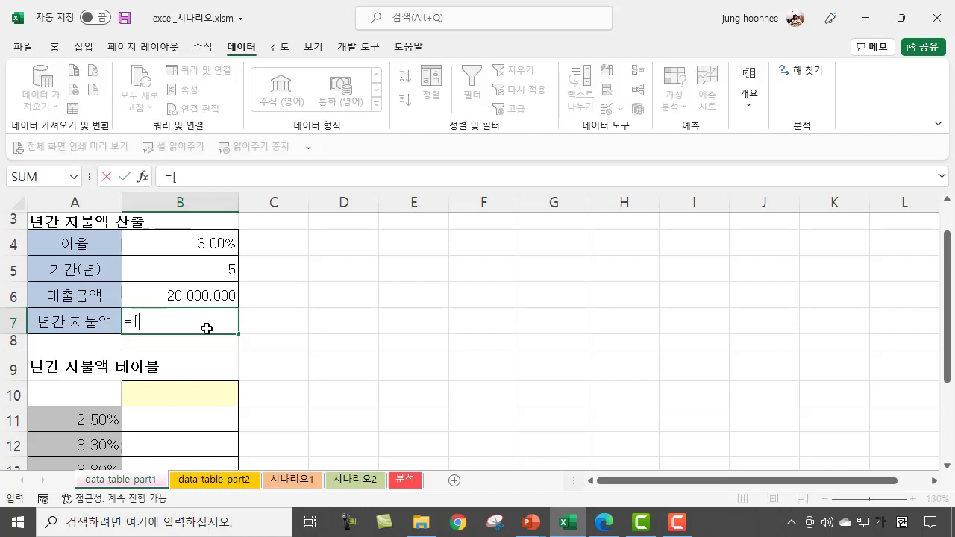
pyautogui.press('BackSpace')
pyautogui.press('Hangul')
pyautogui.write('PMT')
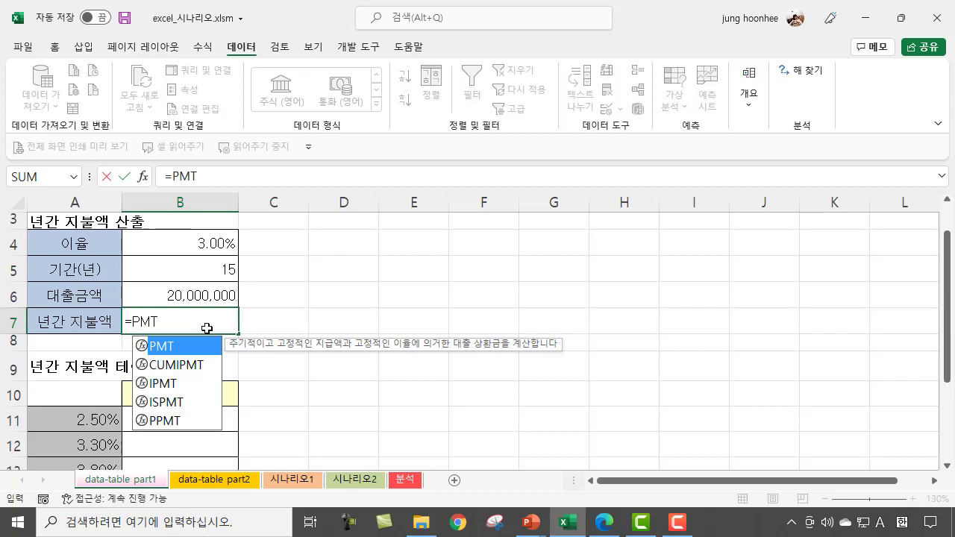
pyautogui.write('(')
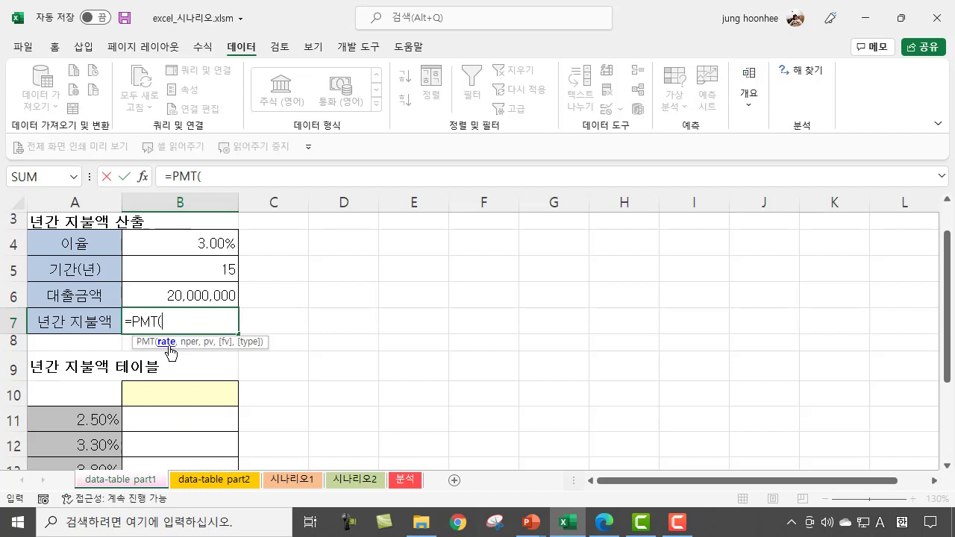
pyautogui.click(210, 243)
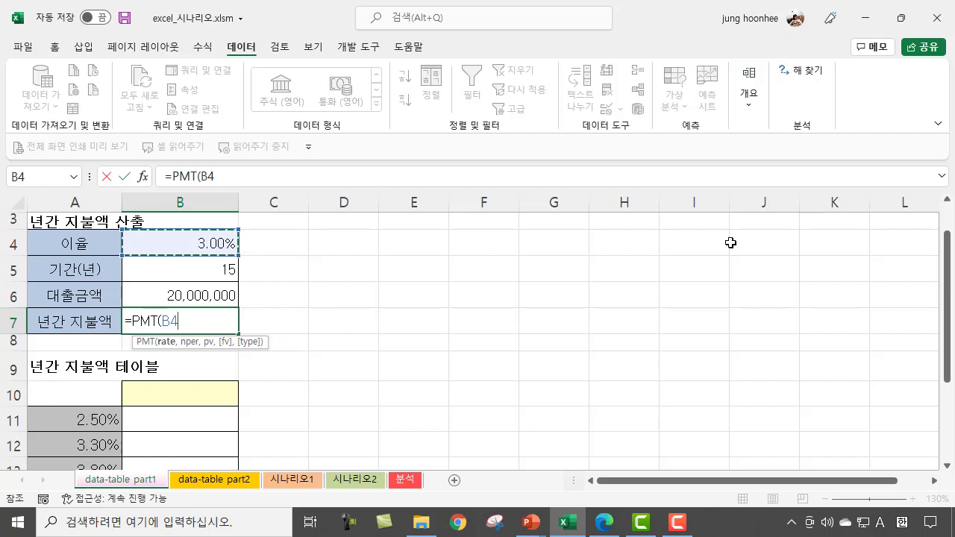
pyautogui.write(',')
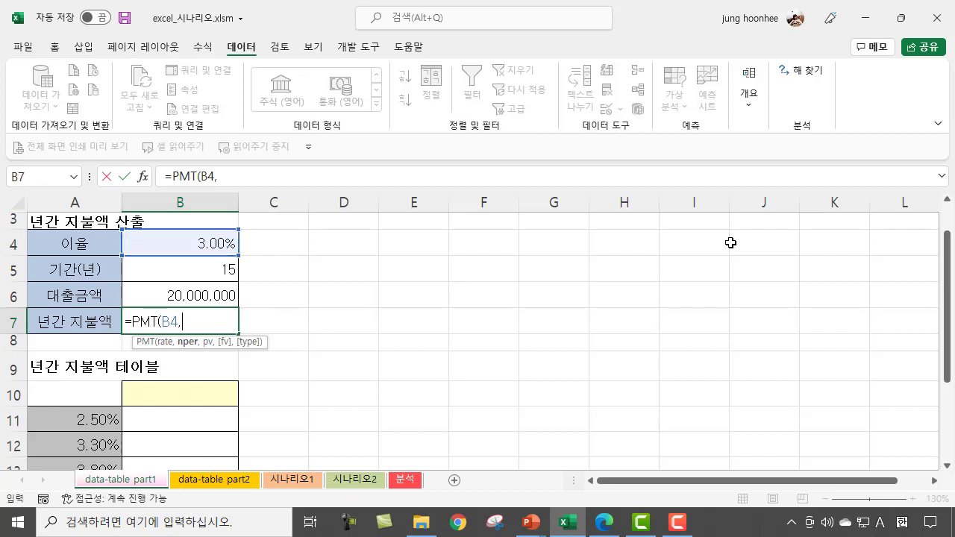
# Step: Complete the B7 PMT formula with B5 as nper, B6 as pv, an empty fv and payment type 0
pyautogui.click(212, 269)
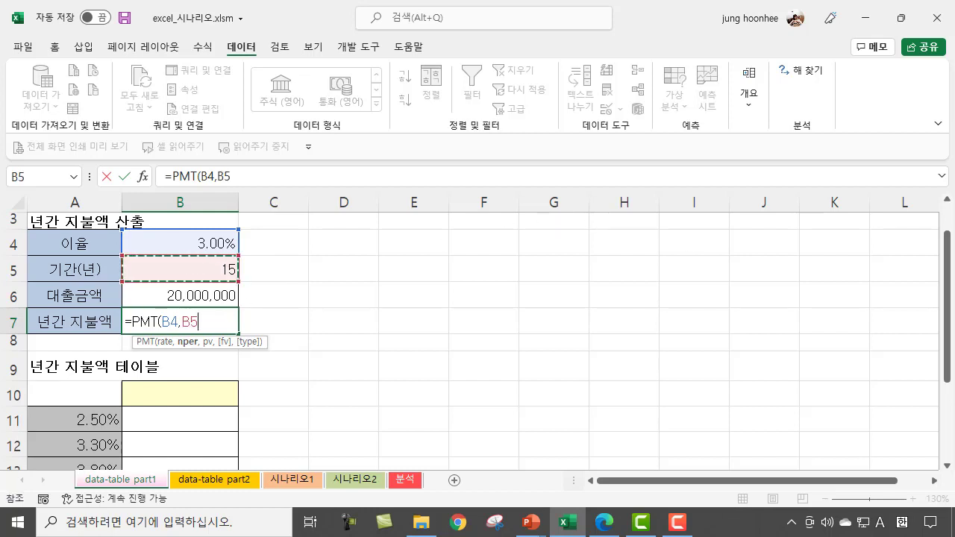
pyautogui.write(',')
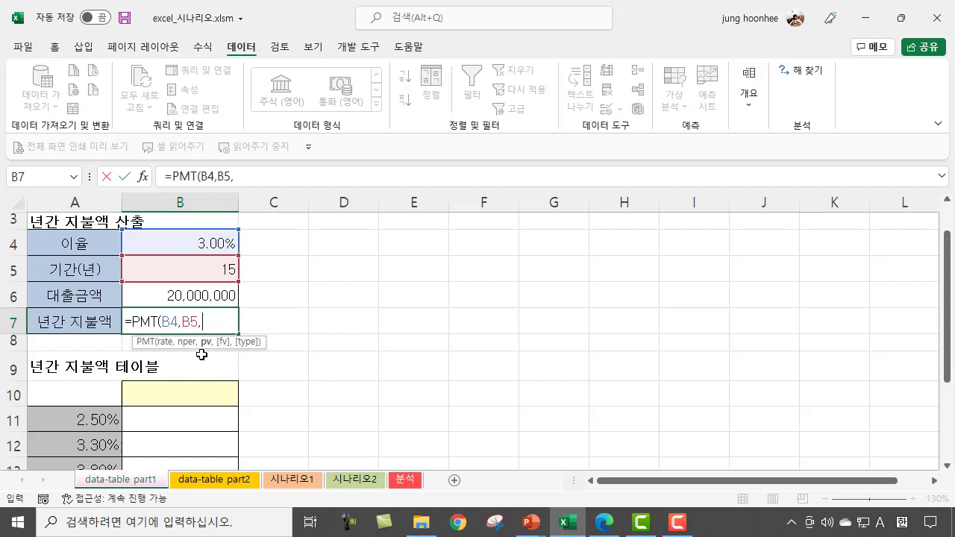
pyautogui.click(192, 295)
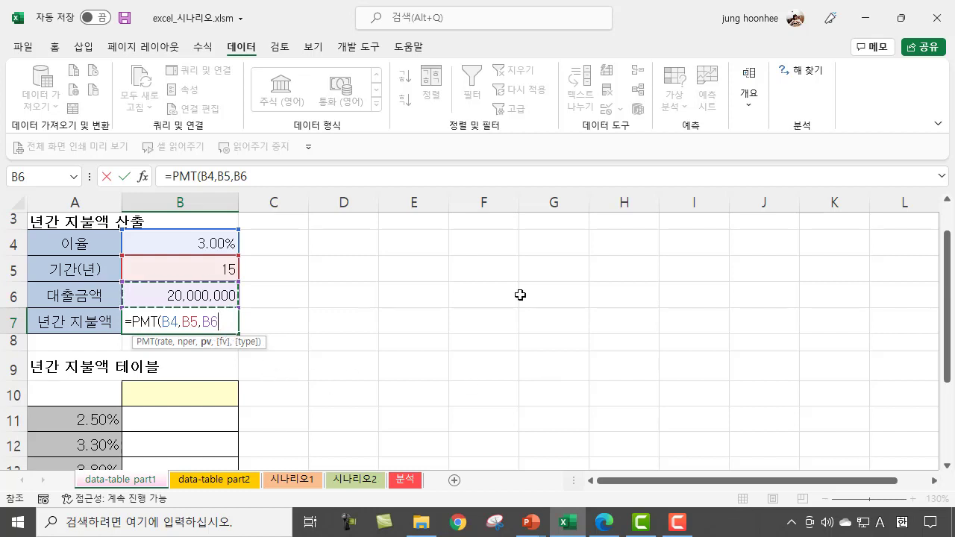
pyautogui.write(',')
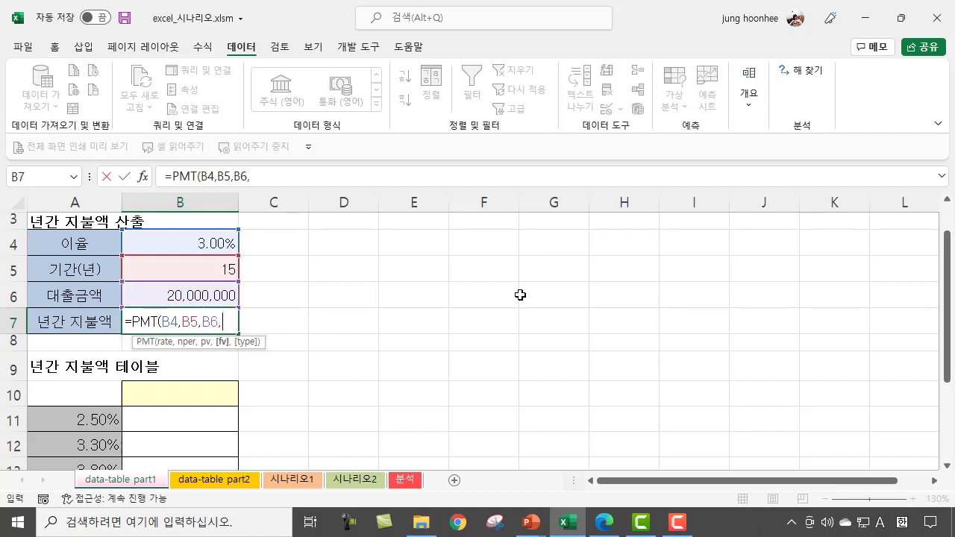
pyautogui.write(',')
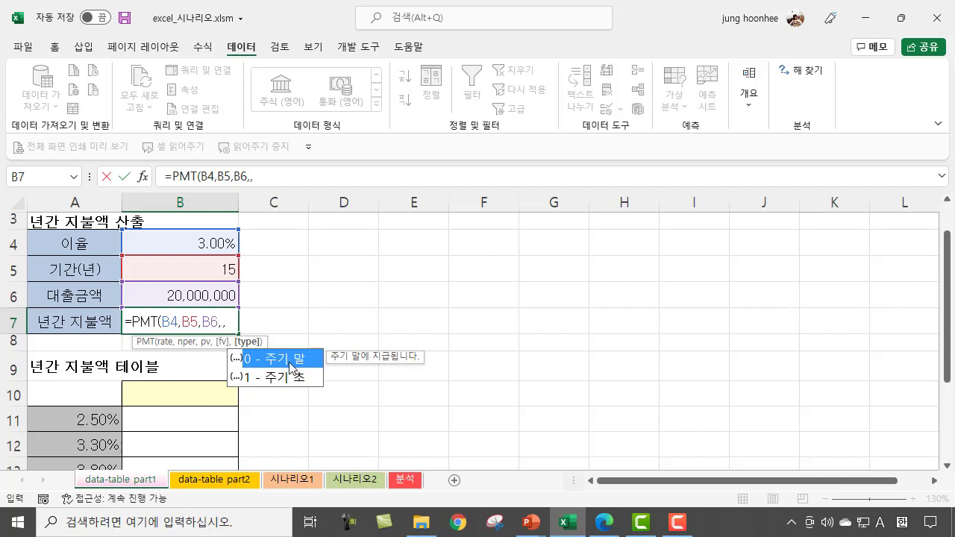
pyautogui.write('0)')
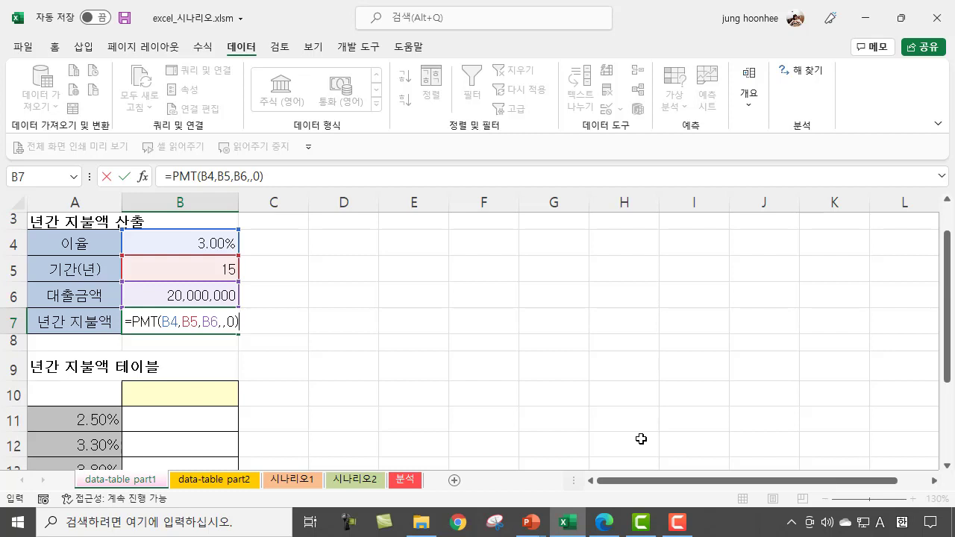
pyautogui.press('Return')
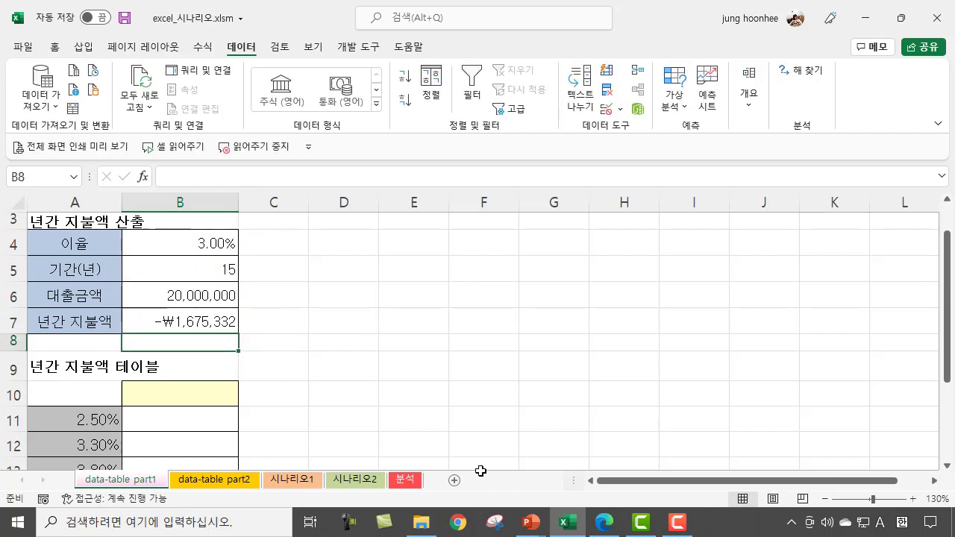
# Step: Negate the loan amount argument in B7 so the formula reads =PMT(B4,B5,-B6,,0)
pyautogui.click(187, 321)
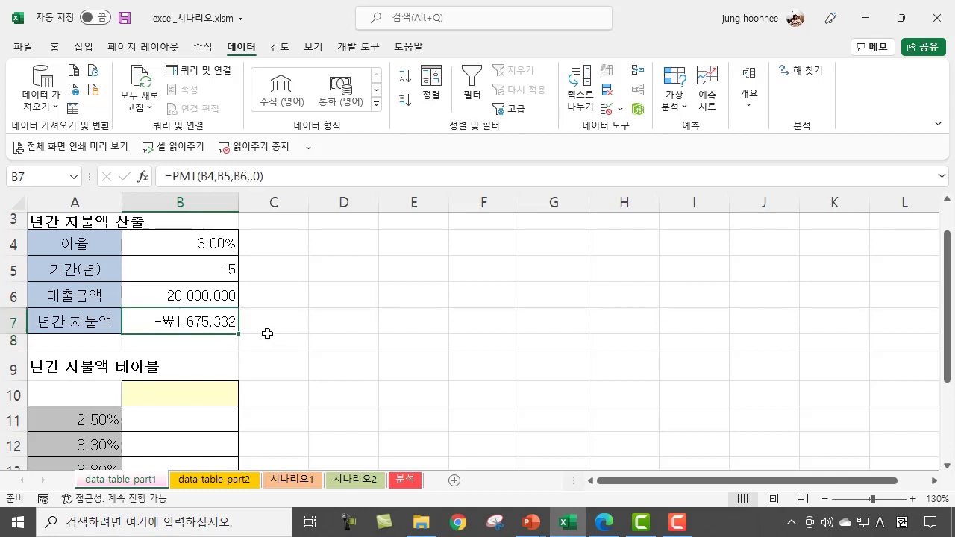
pyautogui.click(236, 176)
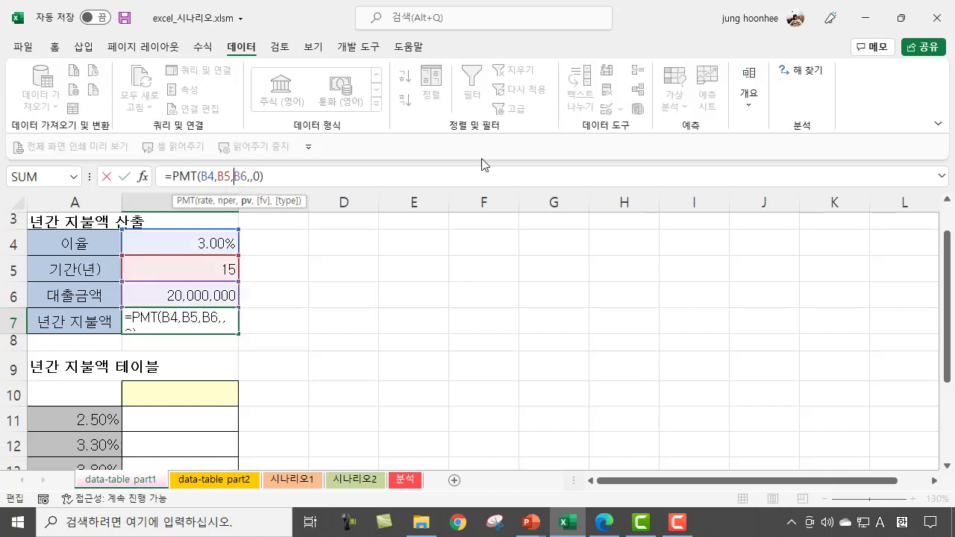
pyautogui.write('-')
pyautogui.press('Return')
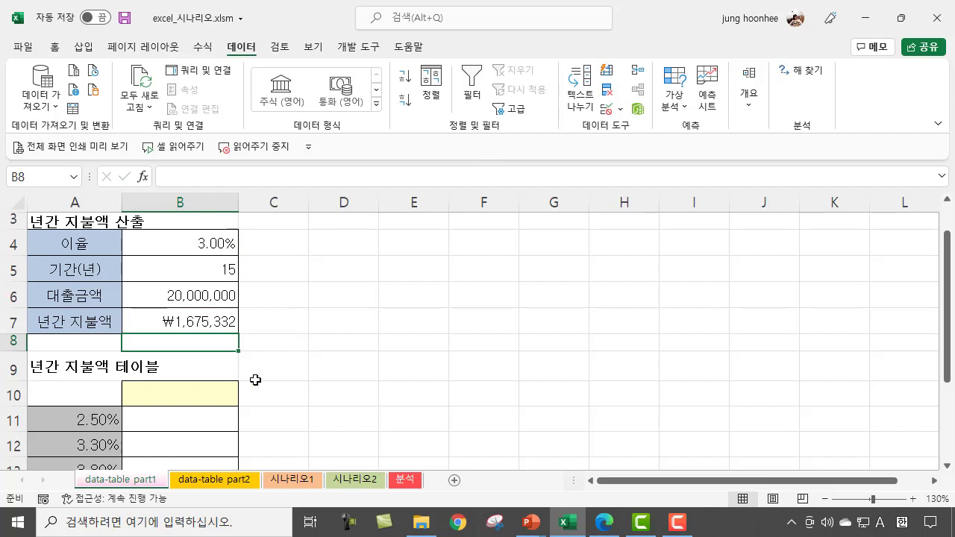
# Step: Review the PMT formula in B7 and the interest rate, term and loan amount cells it refers to
pyautogui.click(215, 323)
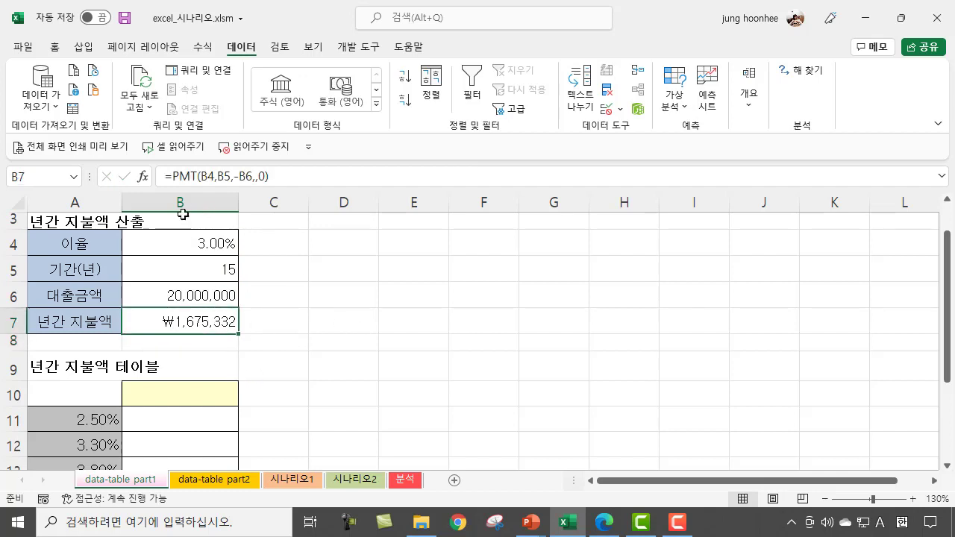
pyautogui.click(317, 317)
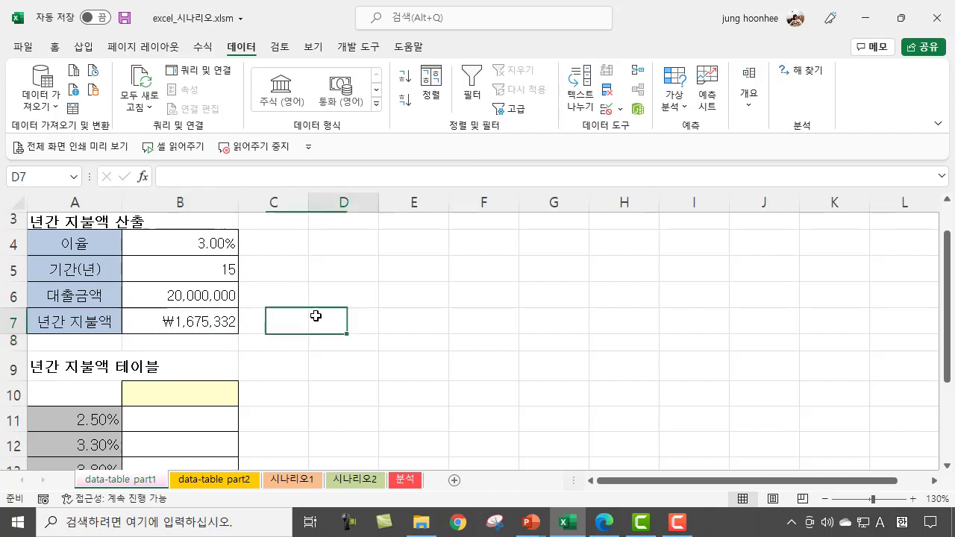
pyautogui.click(216, 321)
pyautogui.click(405, 290)
pyautogui.click(406, 261)
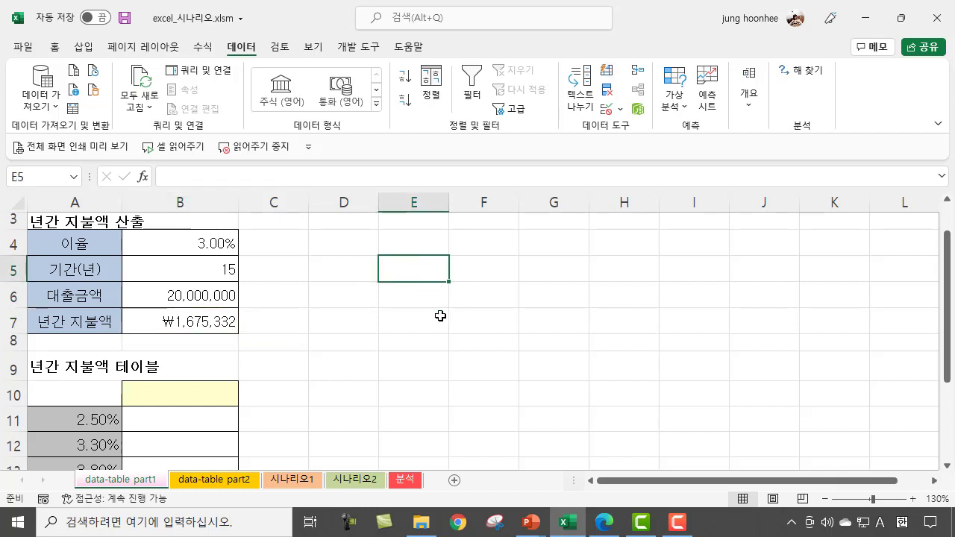
pyautogui.scroll(1, 440, 316)
pyautogui.scroll(1, 361, 246)
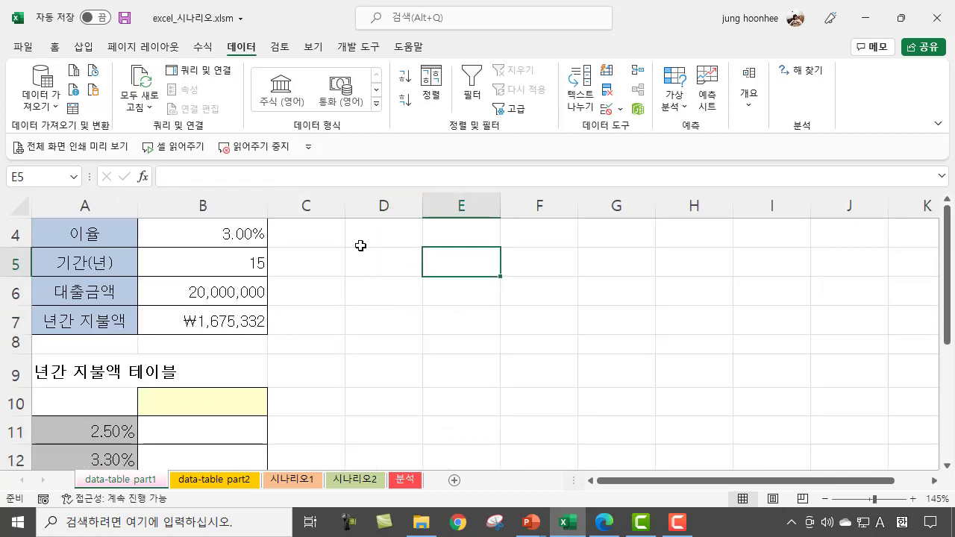
pyautogui.click(438, 297)
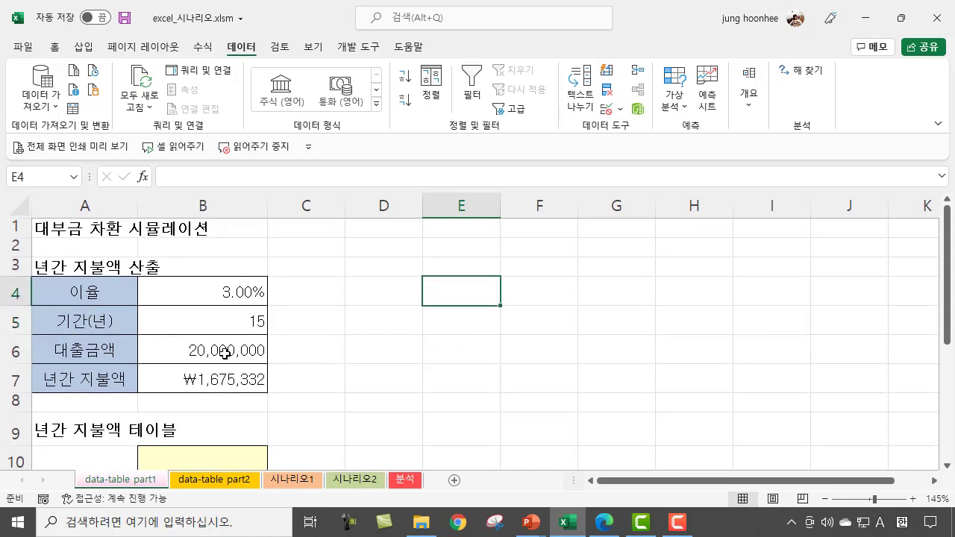
pyautogui.click(233, 296)
pyautogui.click(224, 321)
pyautogui.click(224, 351)
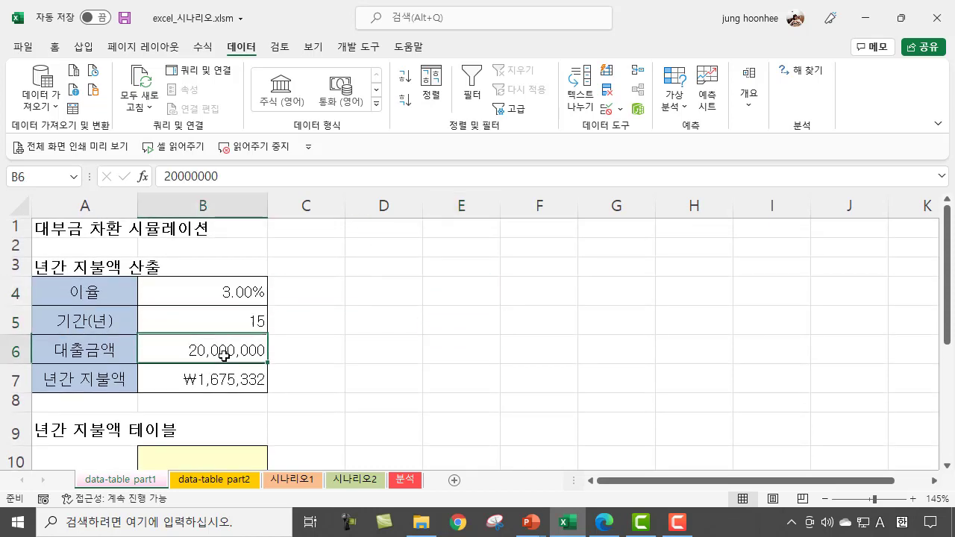
pyautogui.click(224, 380)
pyautogui.click(403, 359)
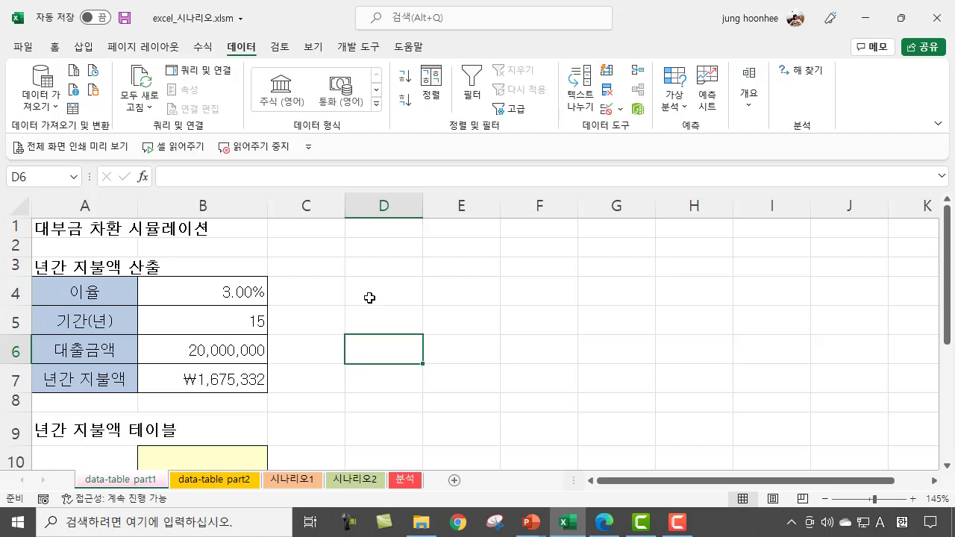
# Step: Begin a monthly payment PMT formula in E4 with the annual rate divided by twelve, B4/12, as the rate argument
pyautogui.click(483, 298)
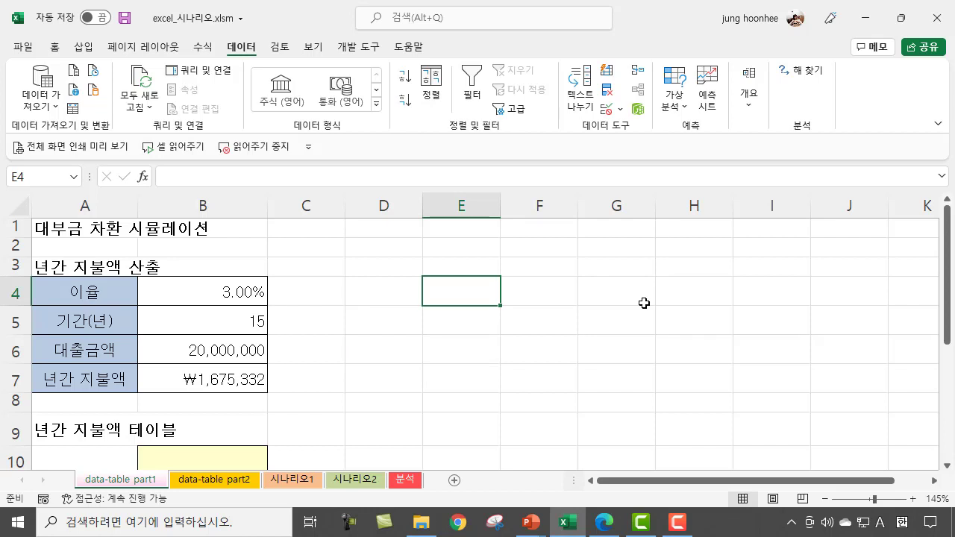
pyautogui.write('=P')
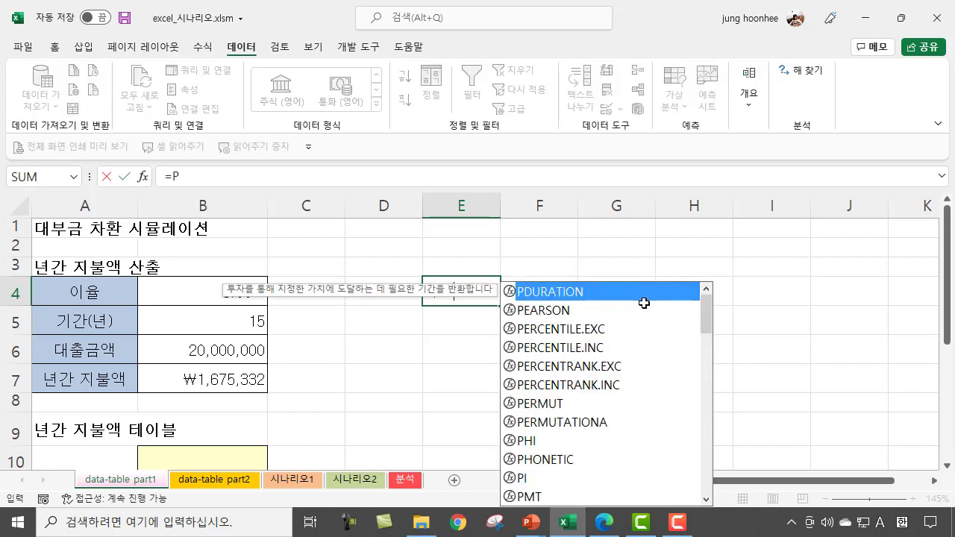
pyautogui.write('MT(')
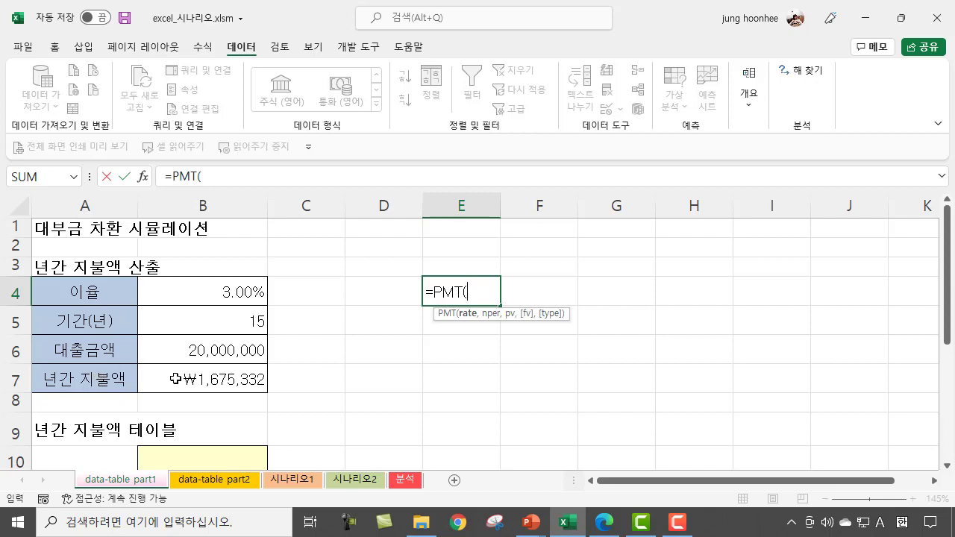
pyautogui.click(240, 299)
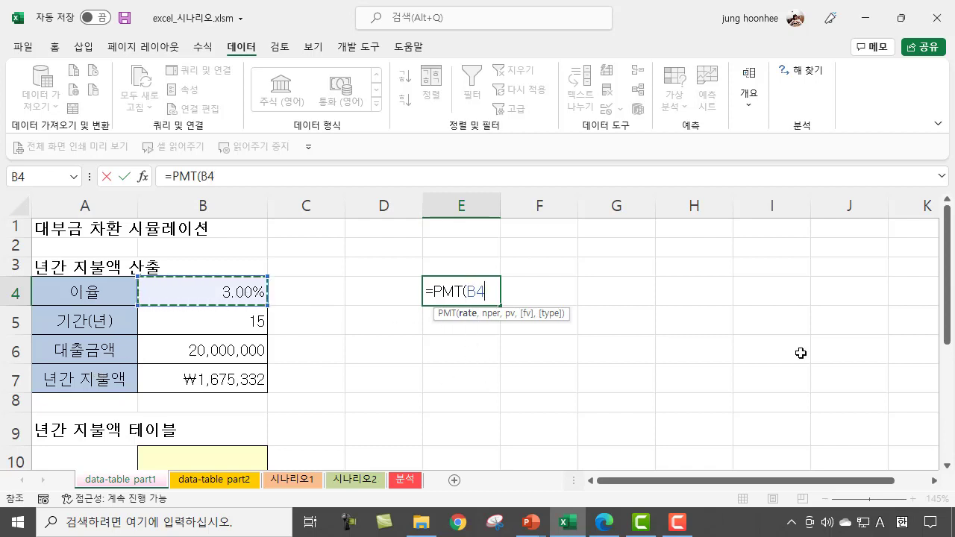
pyautogui.write('/12')
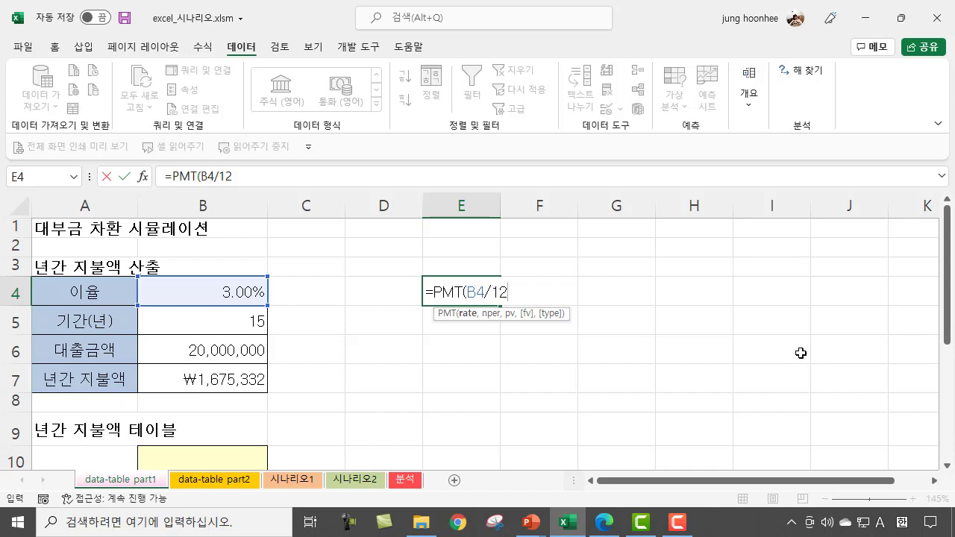
# Step: Complete the E4 formula with B5*12 as nper and the negated loan amount as pv, giving =PMT(B4/12,B5*12,-B6)
pyautogui.write(',')
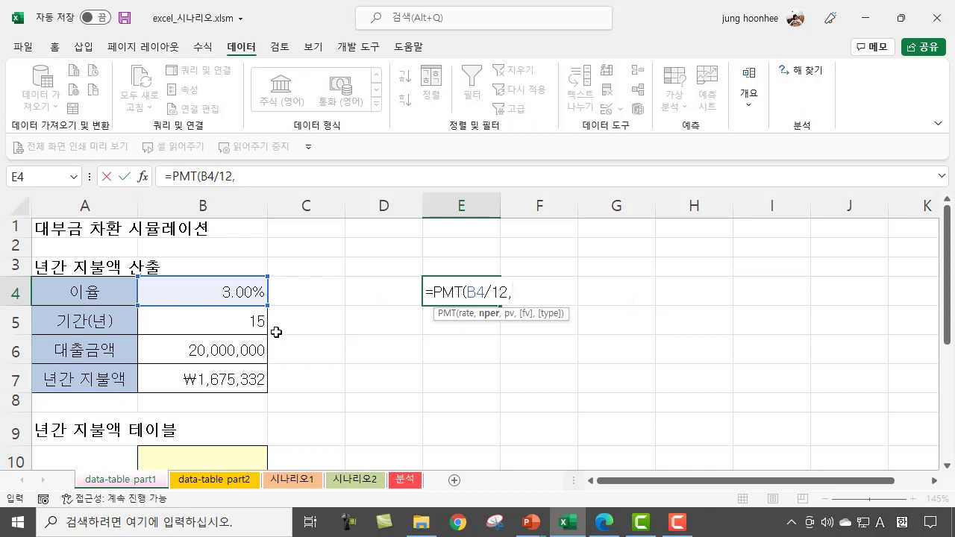
pyautogui.click(247, 324)
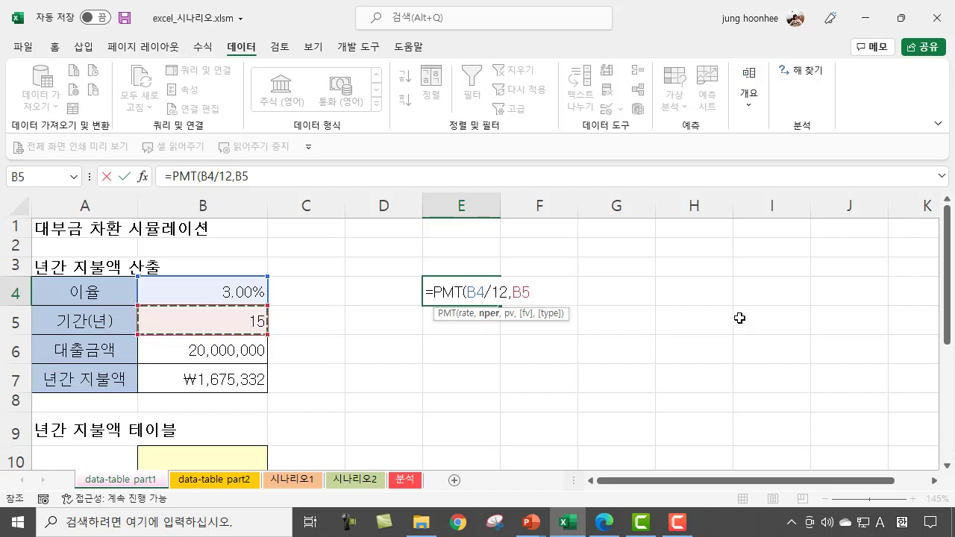
pyautogui.write('*')
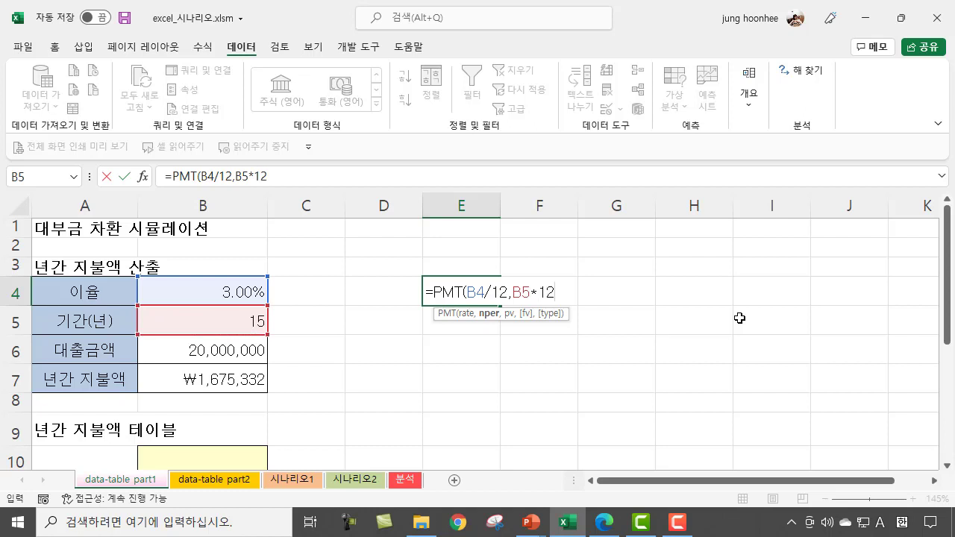
pyautogui.write('12,')
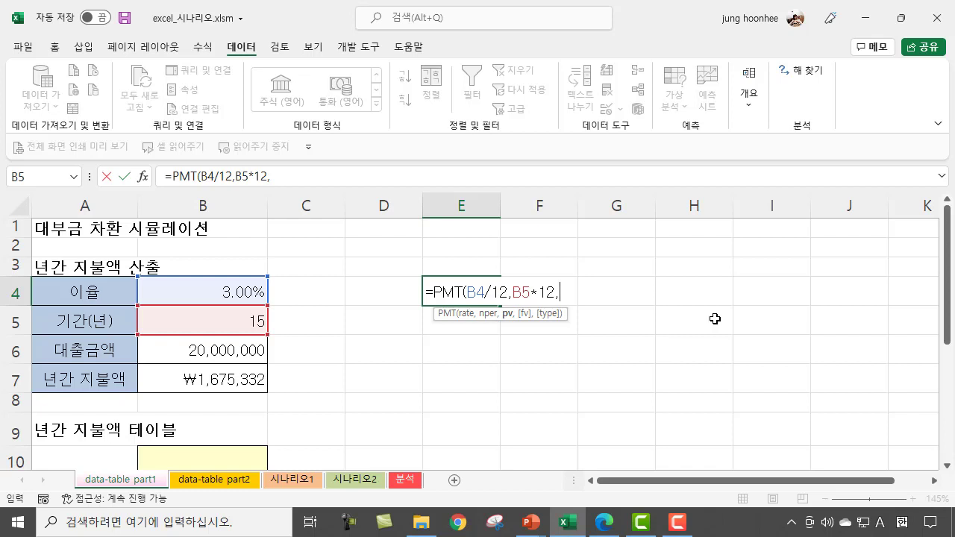
pyautogui.click(239, 352)
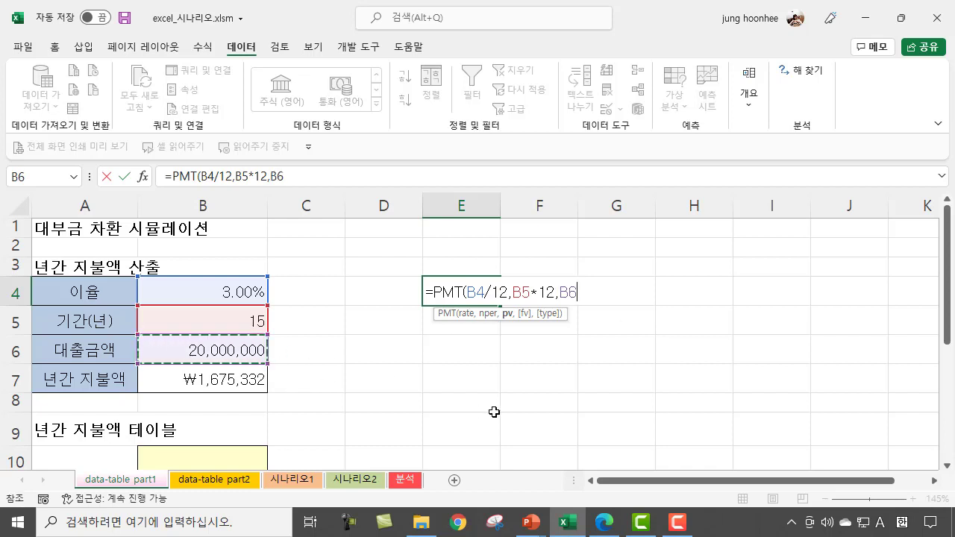
pyautogui.click(561, 293)
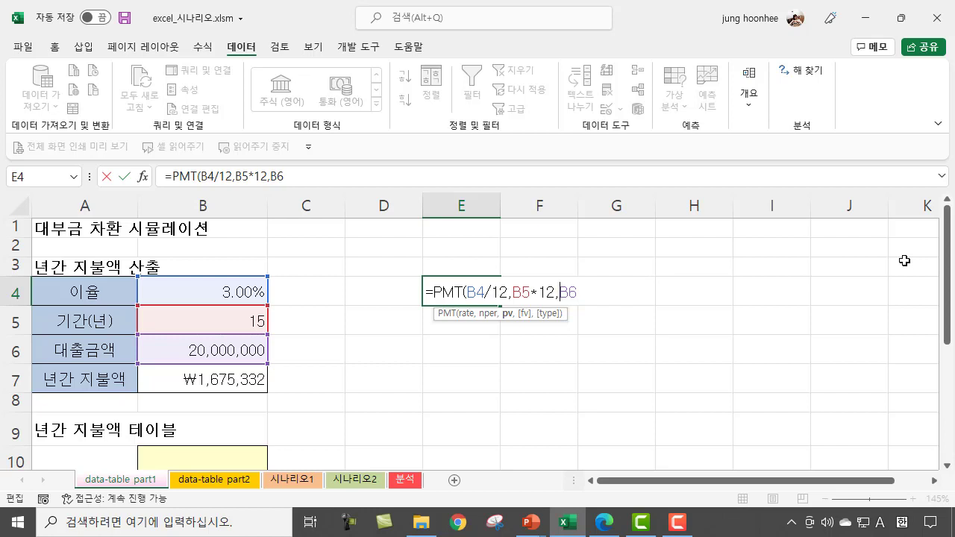
pyautogui.write('-')
pyautogui.write(')')
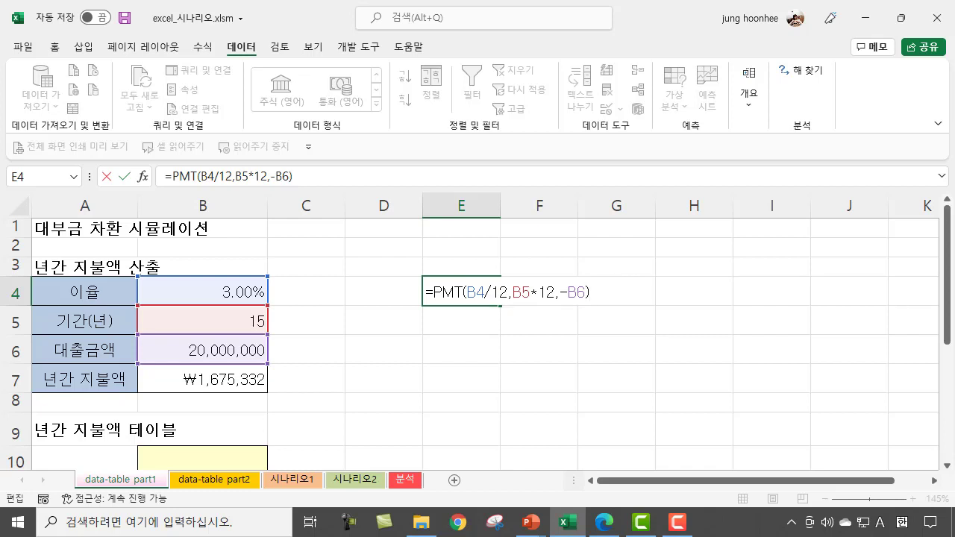
pyautogui.press('Return')
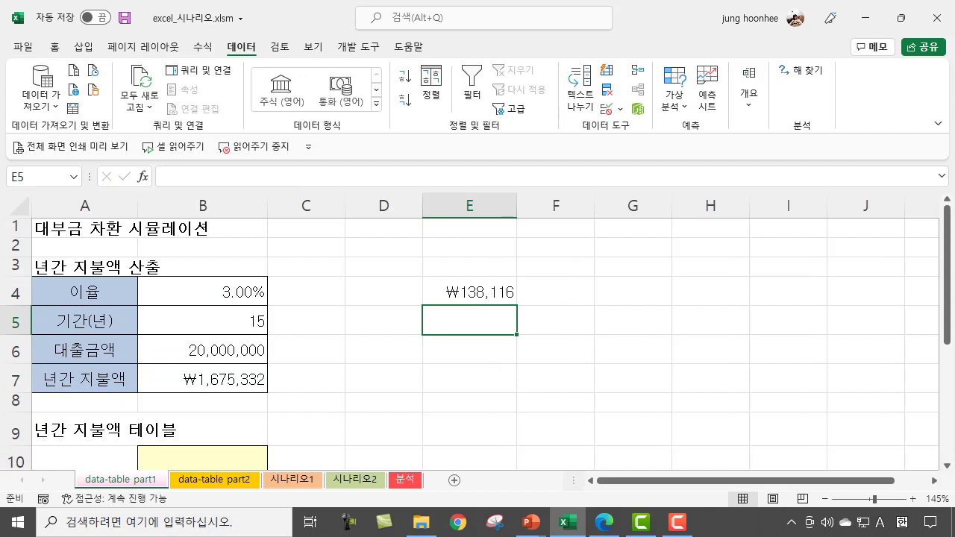
# Step: Clear the monthly payment formula from E4
pyautogui.click(470, 294)
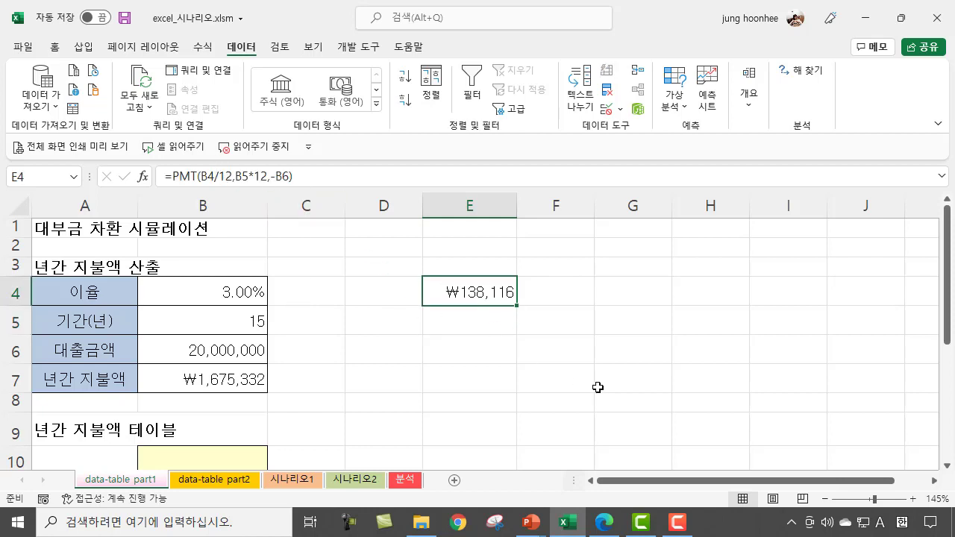
pyautogui.press('Delete')
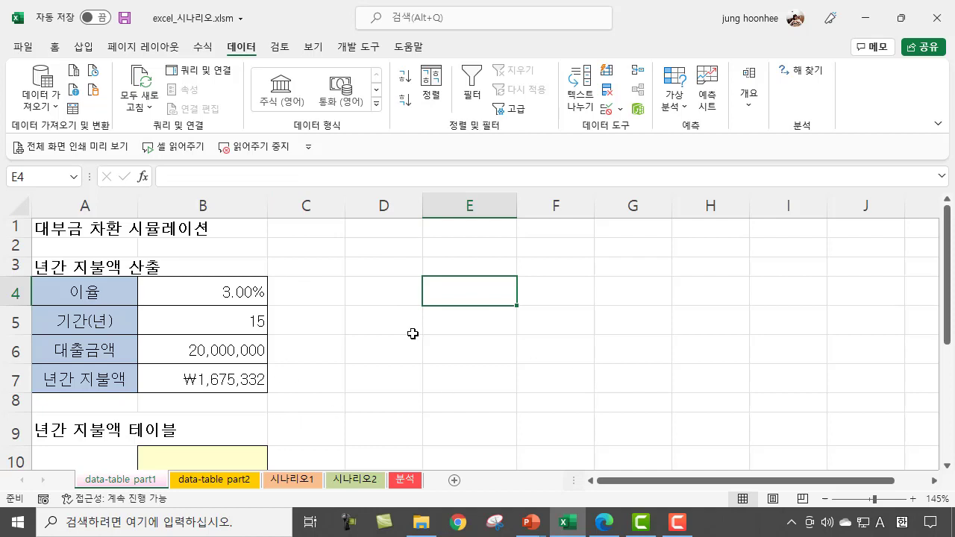
# Step: Examine the annual payment formula in B7 and the payment table's interest rates in A11:A13 with their result cells
pyautogui.scroll(-2, 331, 352)
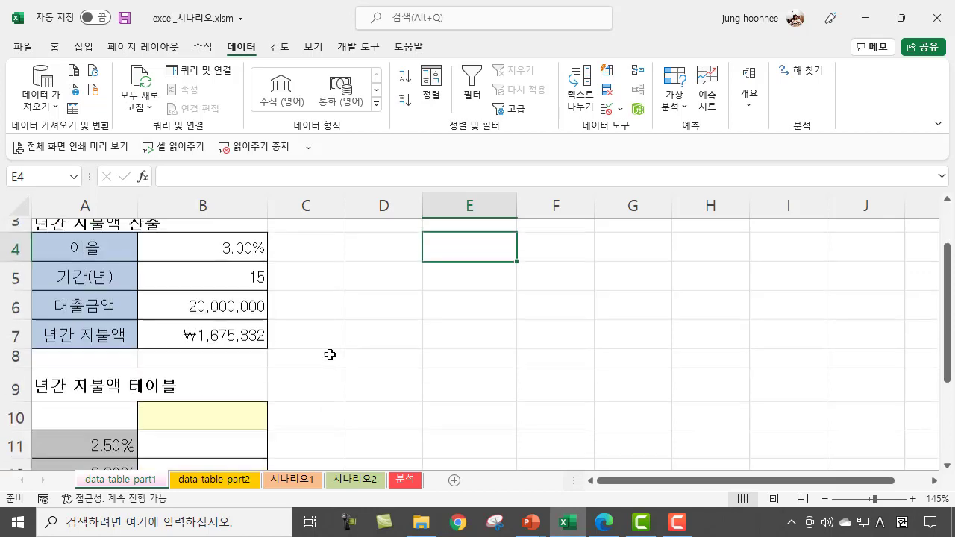
pyautogui.scroll(-1, 346, 378)
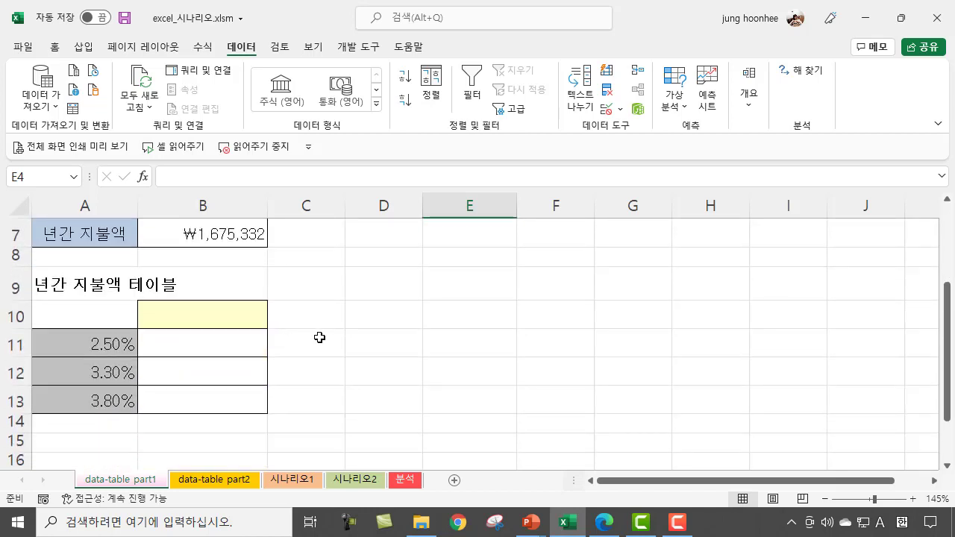
pyautogui.scroll(2, 319, 338)
pyautogui.scroll(2, 313, 343)
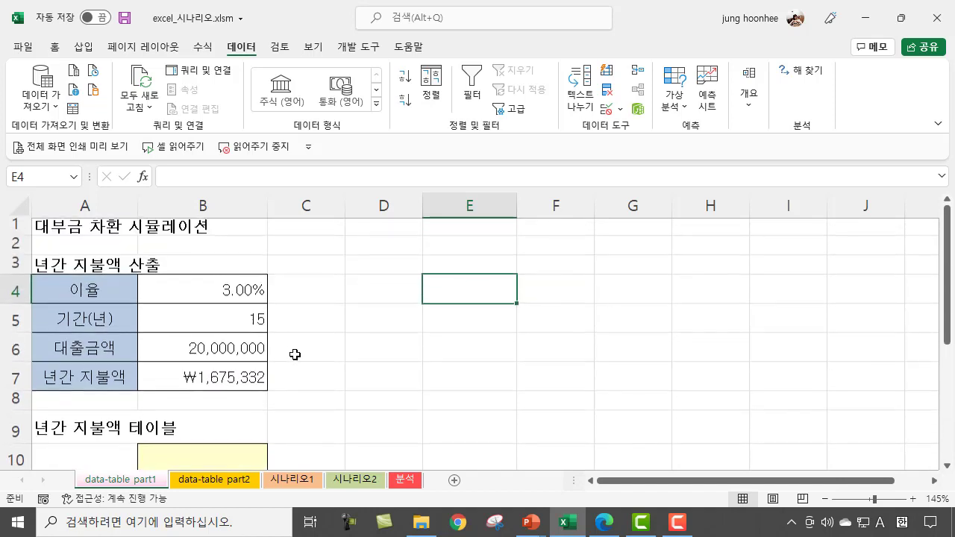
pyautogui.click(213, 382)
pyautogui.click(352, 372)
pyautogui.click(218, 382)
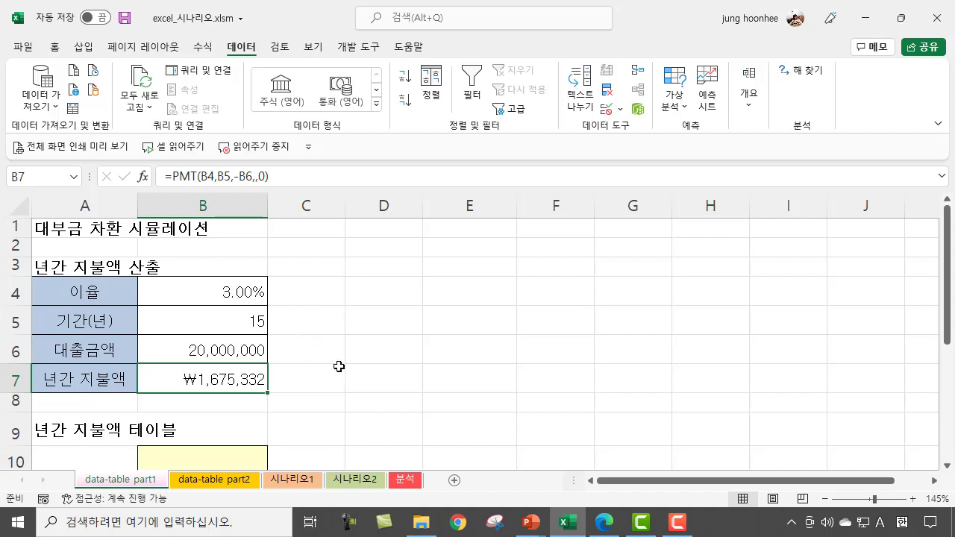
pyautogui.scroll(-2, 339, 366)
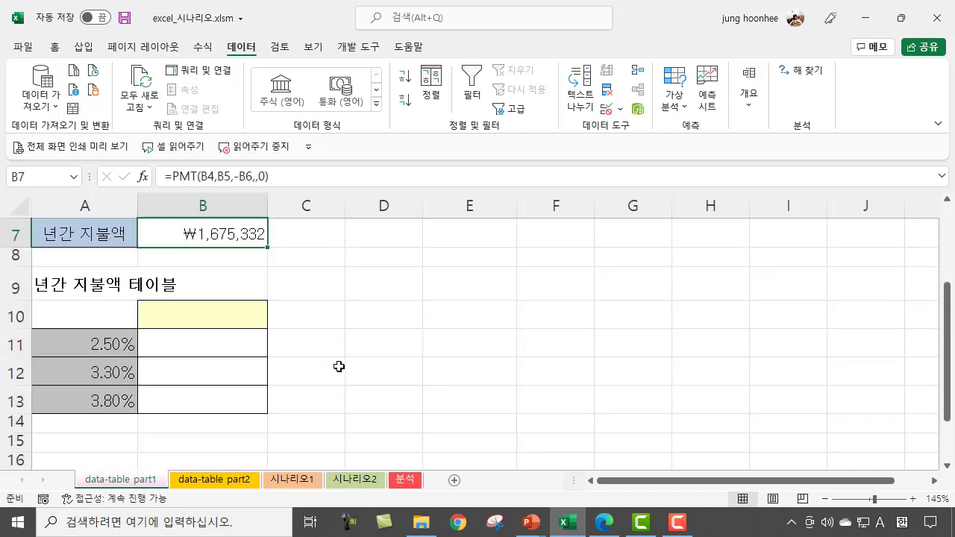
pyautogui.click(96, 344)
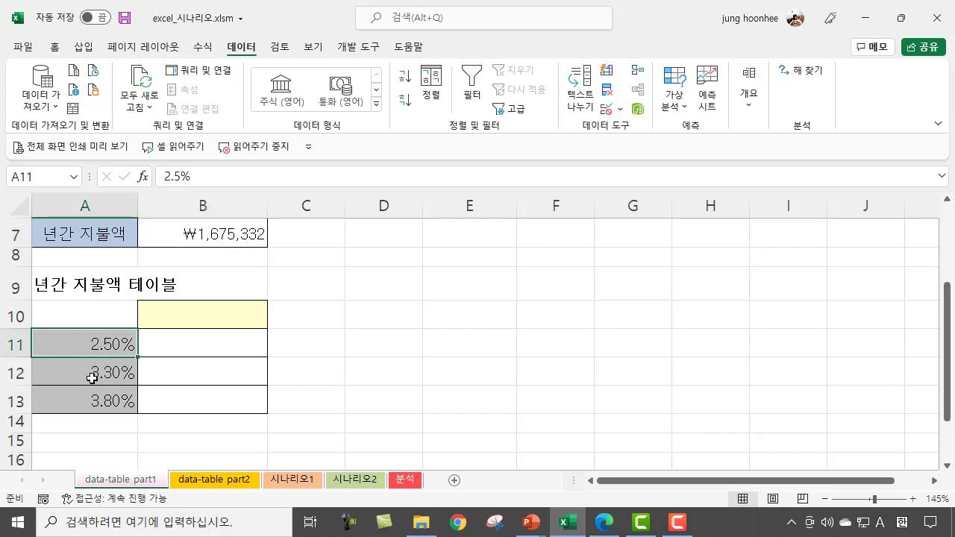
pyautogui.click(109, 373)
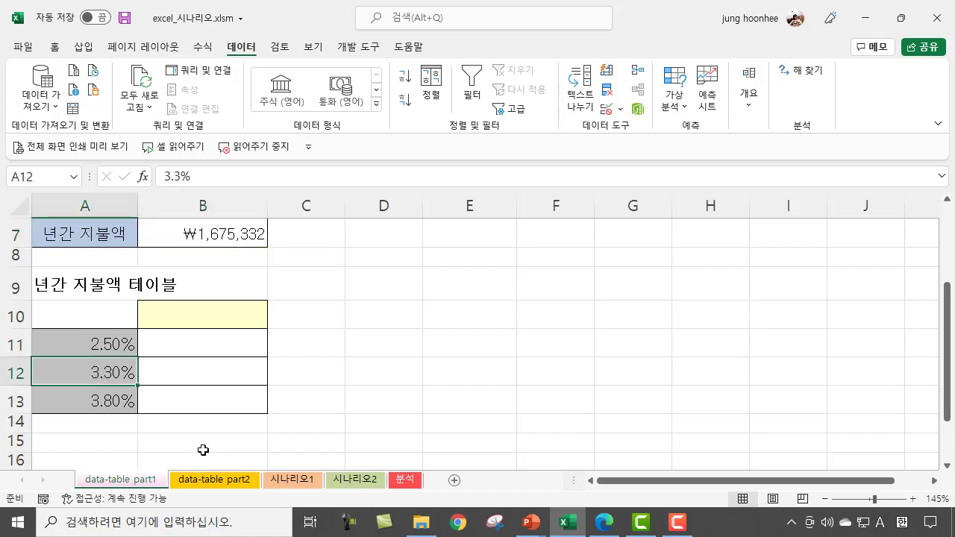
pyautogui.click(110, 403)
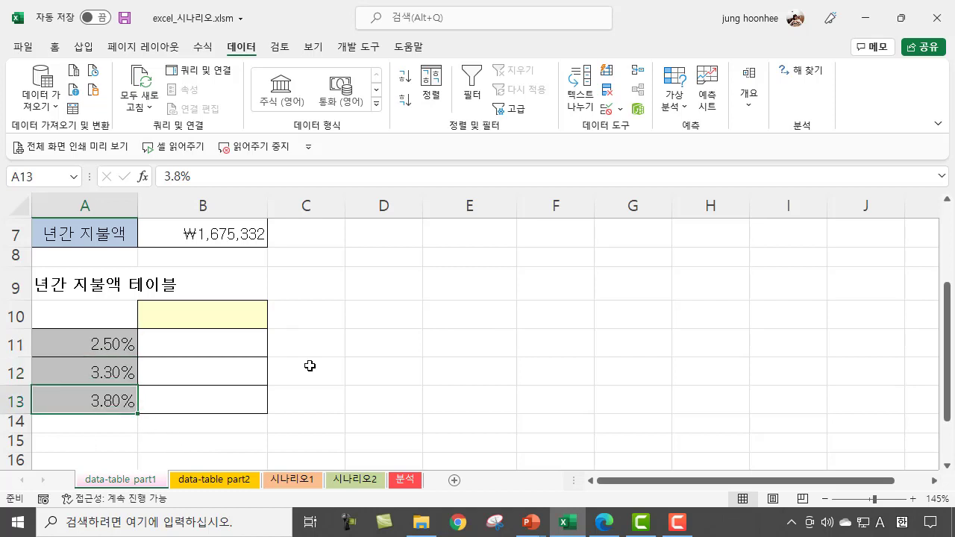
pyautogui.click(216, 232)
pyautogui.click(188, 344)
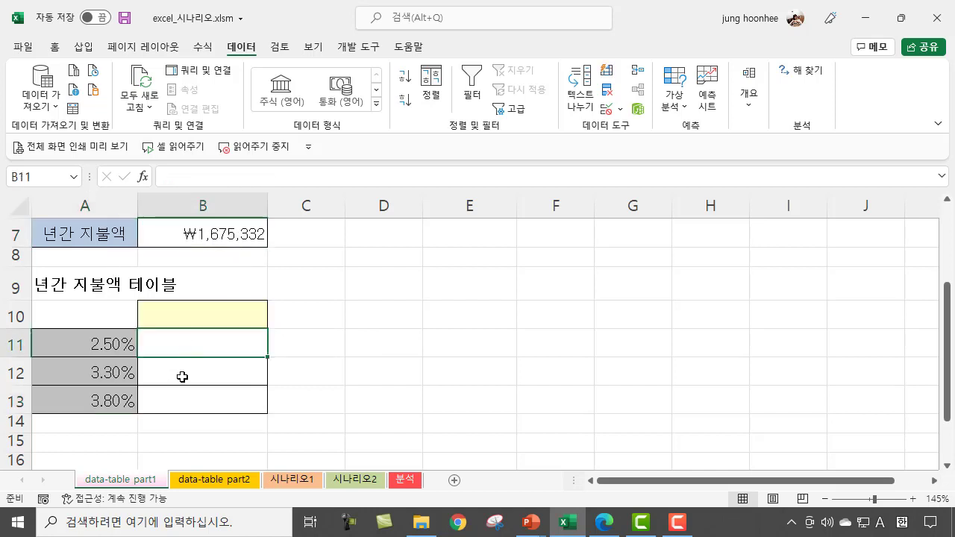
pyautogui.click(182, 375)
pyautogui.click(381, 368)
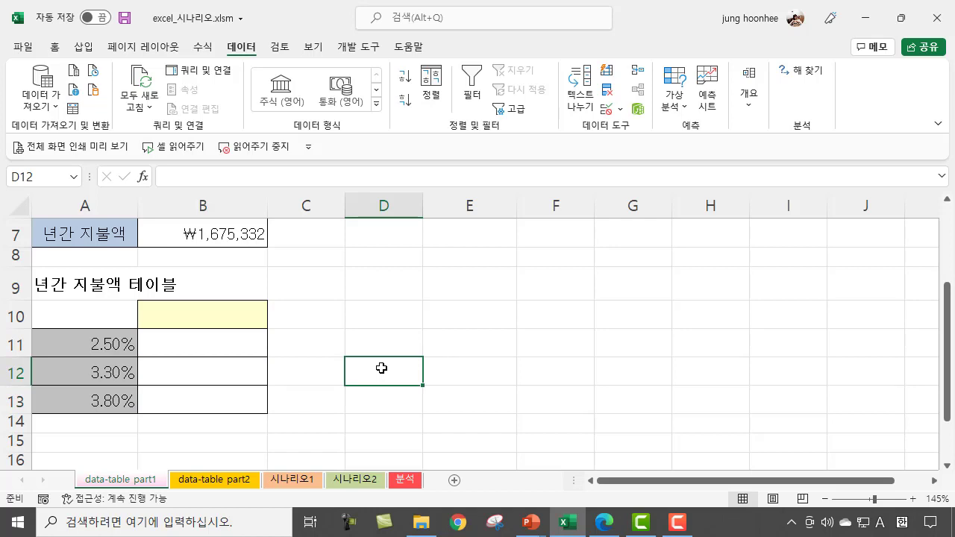
# Step: Review the B7 payment inputs again and compare them with the alternative interest rates in A11:A13
pyautogui.click(221, 233)
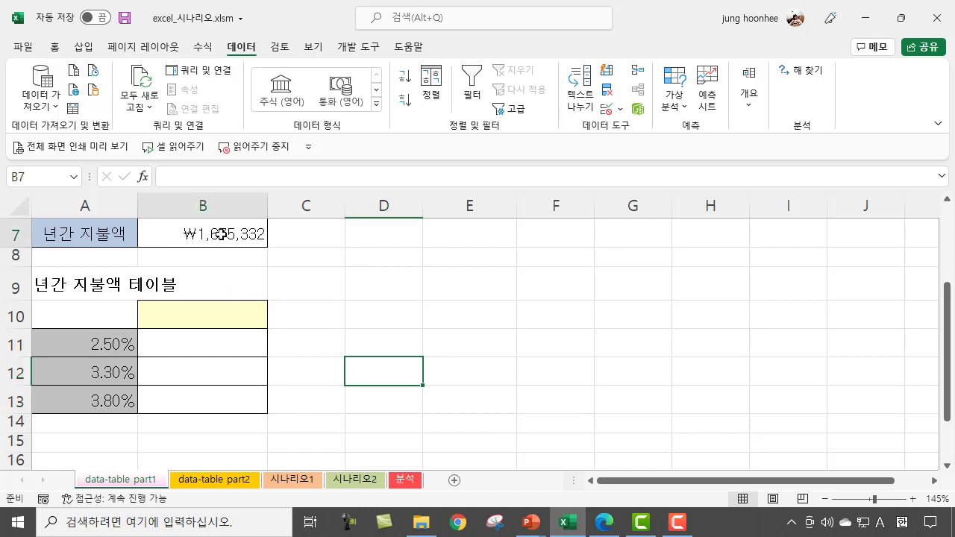
pyautogui.scroll(1, 287, 273)
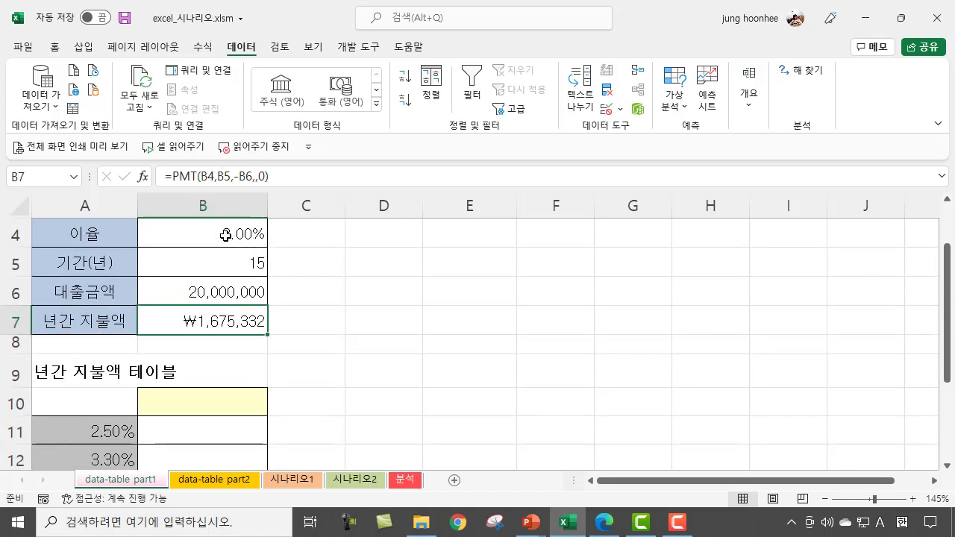
pyautogui.scroll(-1, 174, 366)
pyautogui.click(98, 345)
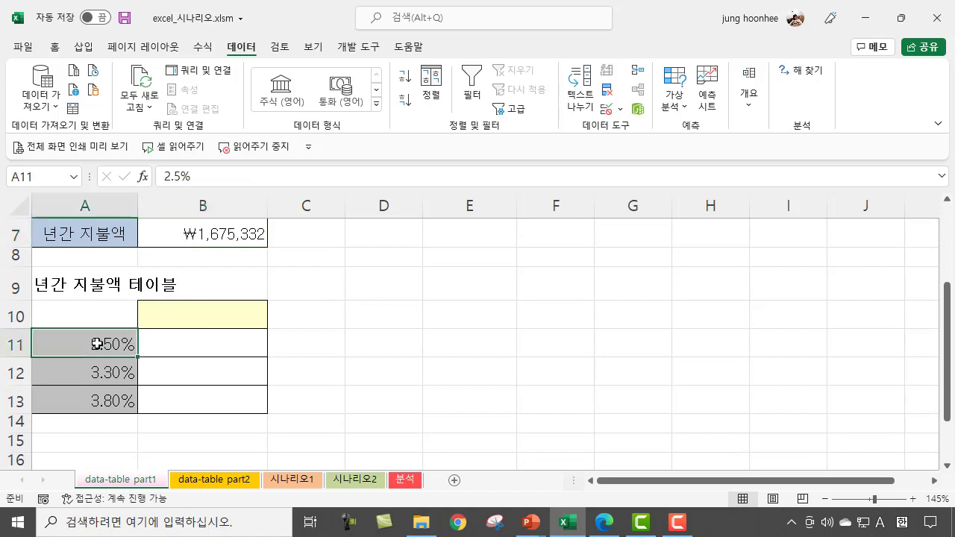
pyautogui.click(99, 373)
pyautogui.click(100, 398)
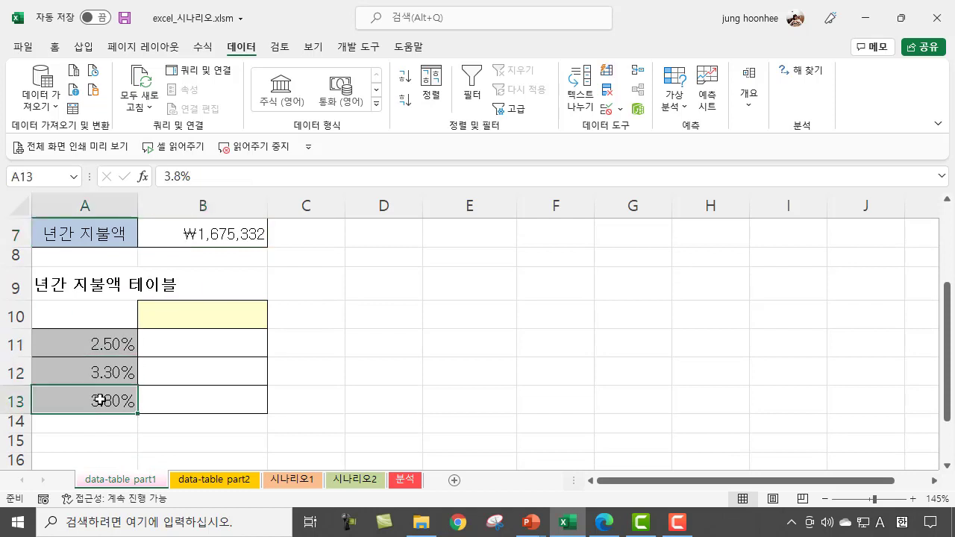
pyautogui.click(102, 344)
pyautogui.click(107, 376)
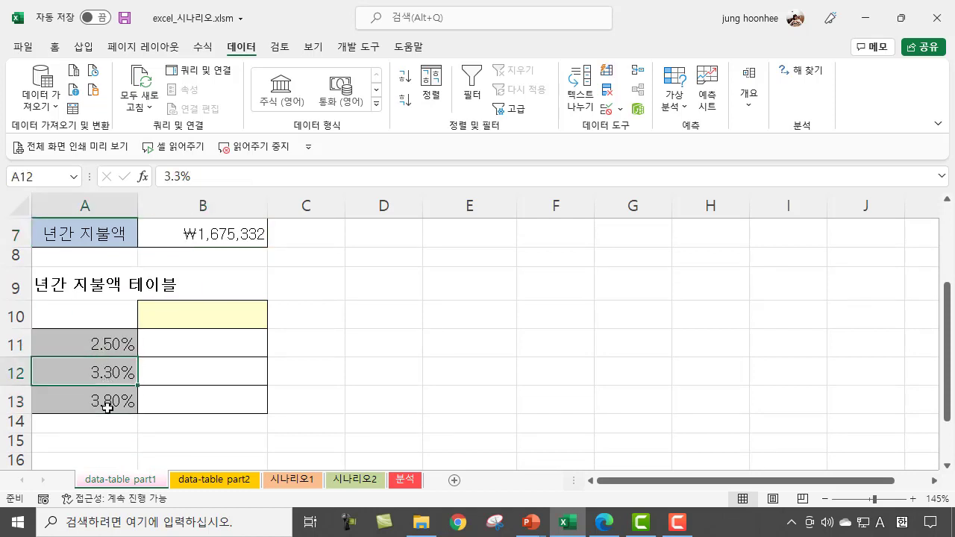
pyautogui.click(107, 401)
pyautogui.click(348, 348)
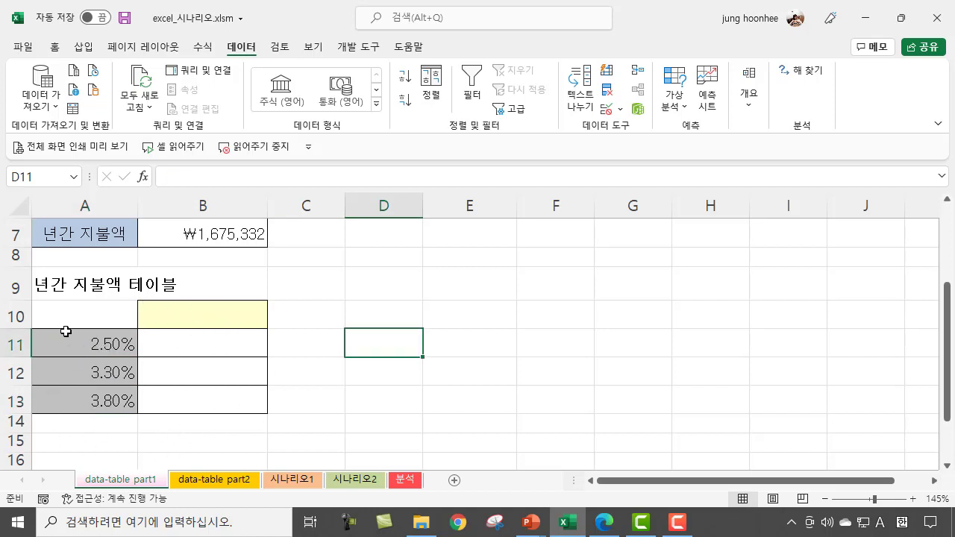
# Step: Link the payment table's header cell B10 to the annual payment result with the formula =B7
pyautogui.click(164, 310)
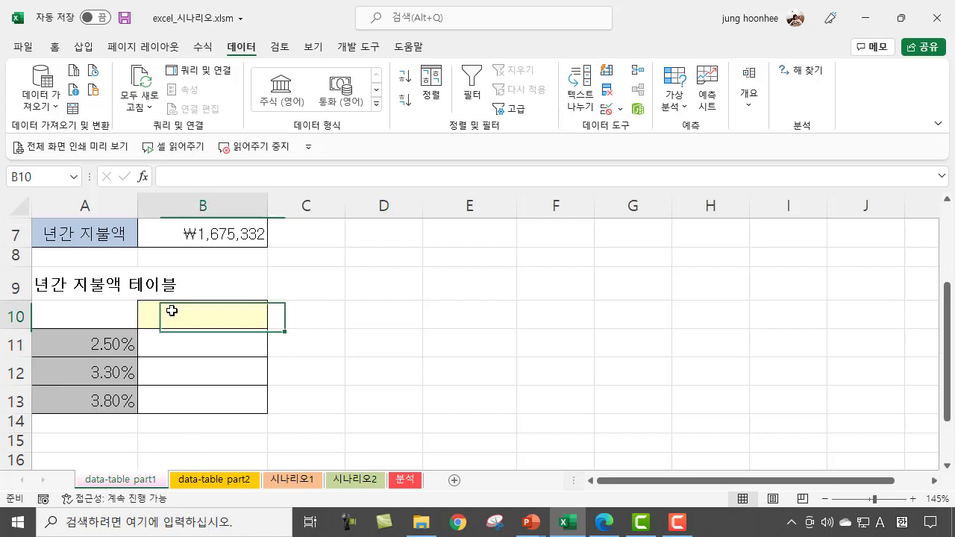
pyautogui.click(103, 312)
pyautogui.click(193, 310)
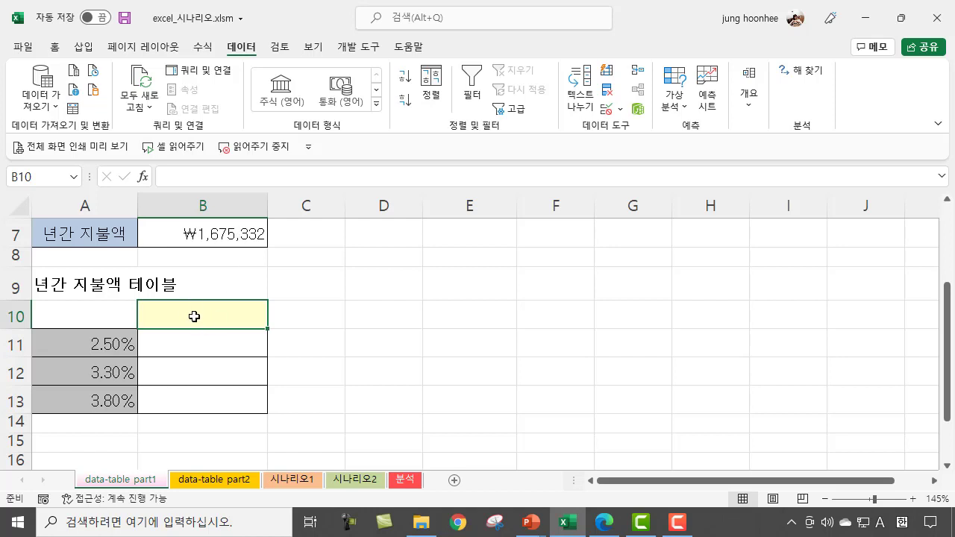
pyautogui.write('=')
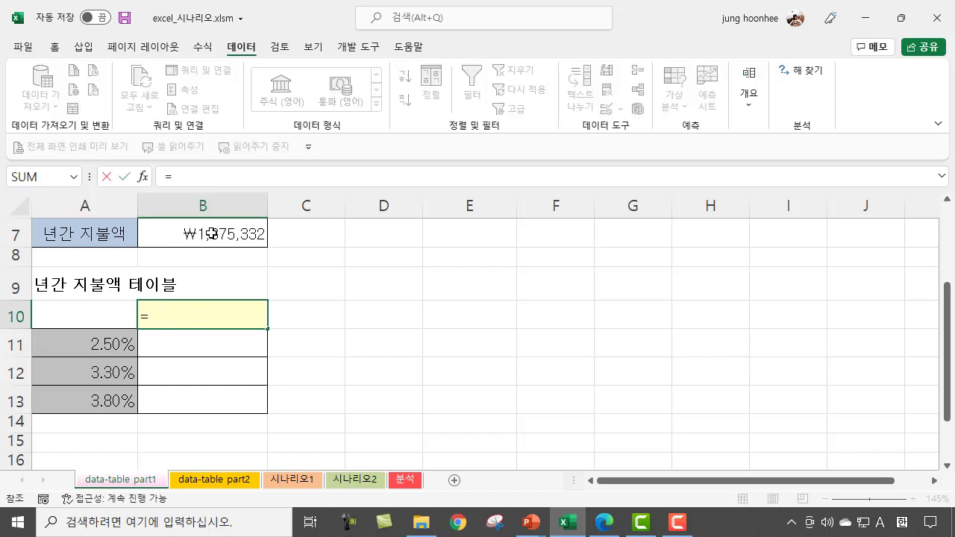
pyautogui.click(210, 232)
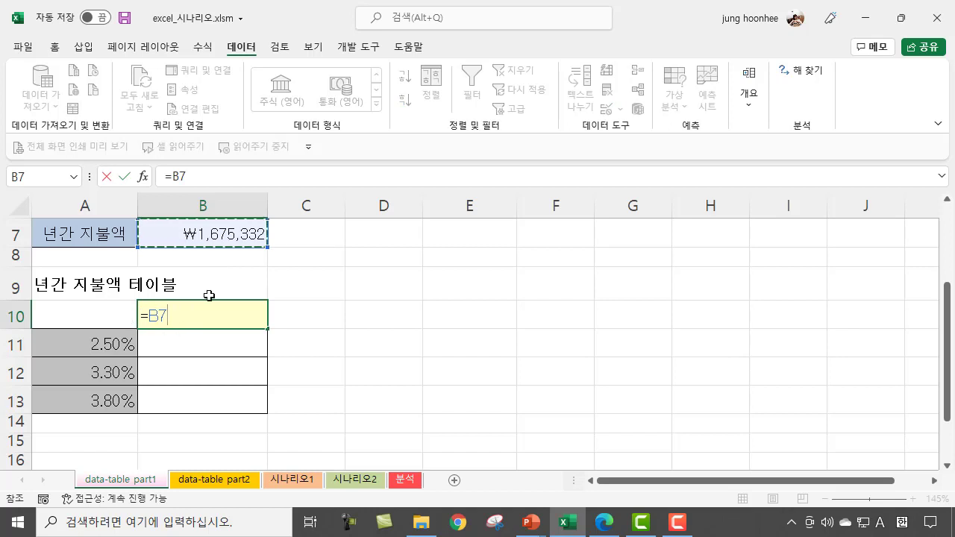
pyautogui.press('Return')
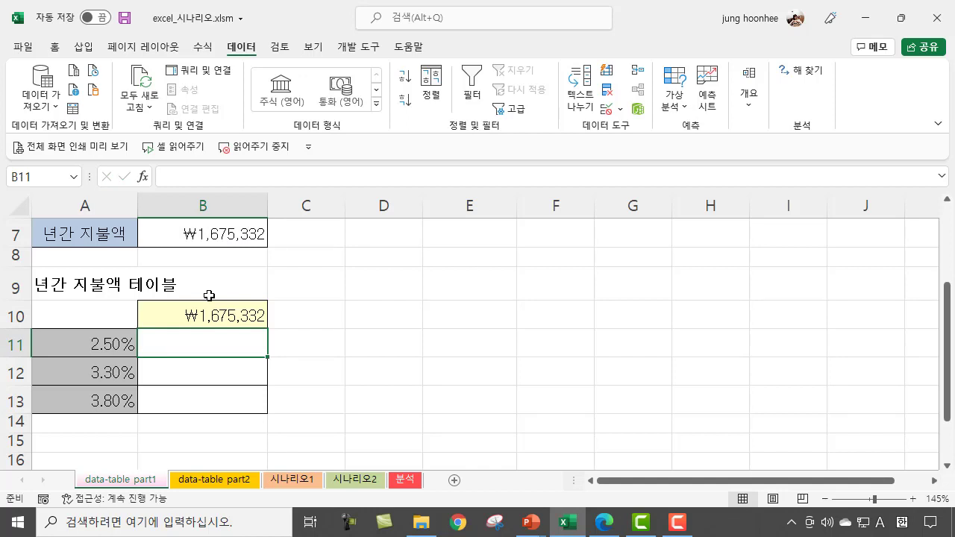
# Step: Start a what-if Data Table on the range A10:B13, covering the payment header cell and the alternative interest rates
pyautogui.click(76, 312)
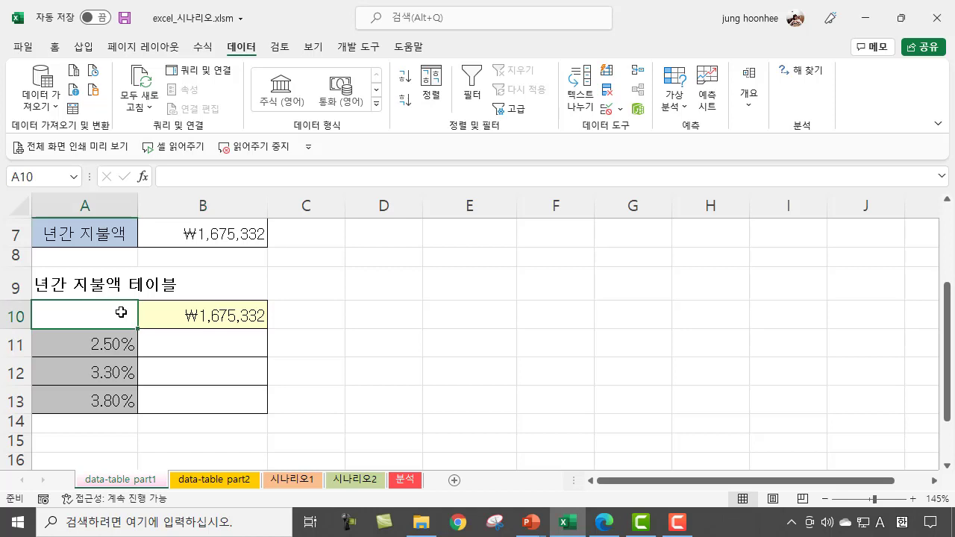
pyautogui.moveTo(121, 312); pyautogui.dragTo(181, 398)
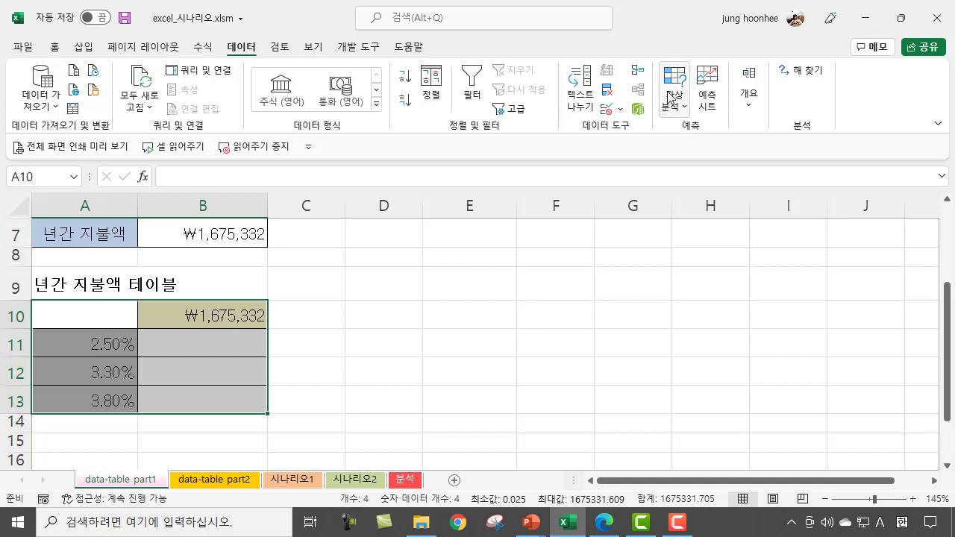
pyautogui.click(686, 111)
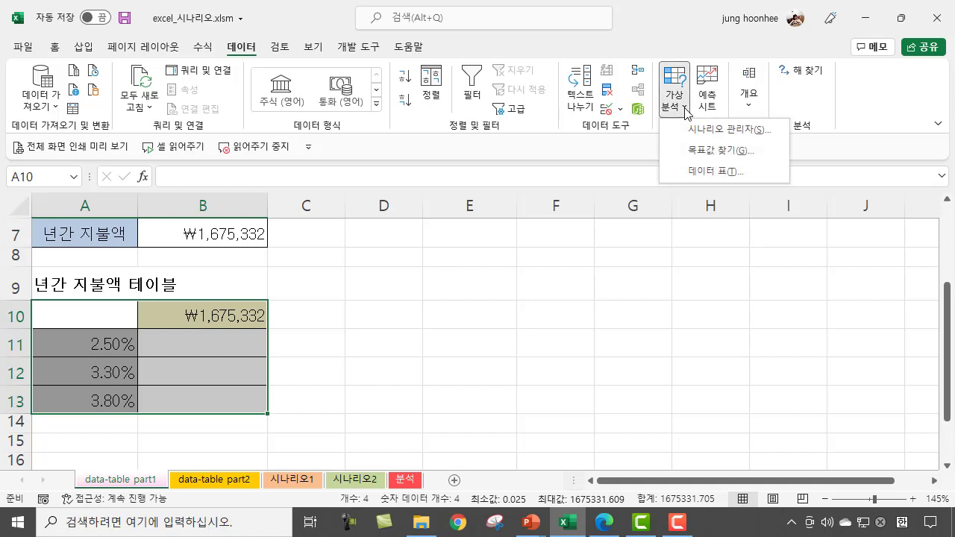
pyautogui.click(731, 172)
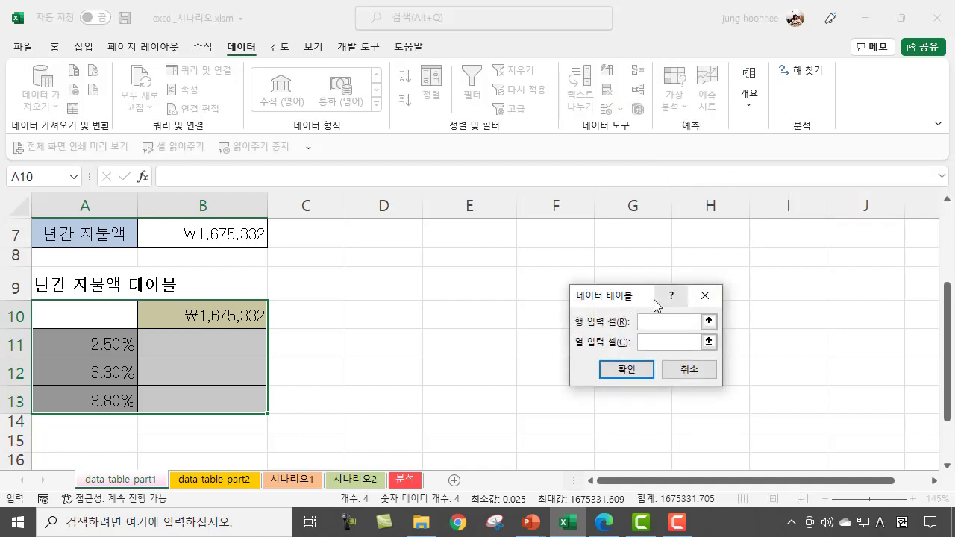
pyautogui.moveTo(643, 300); pyautogui.dragTo(583, 242)
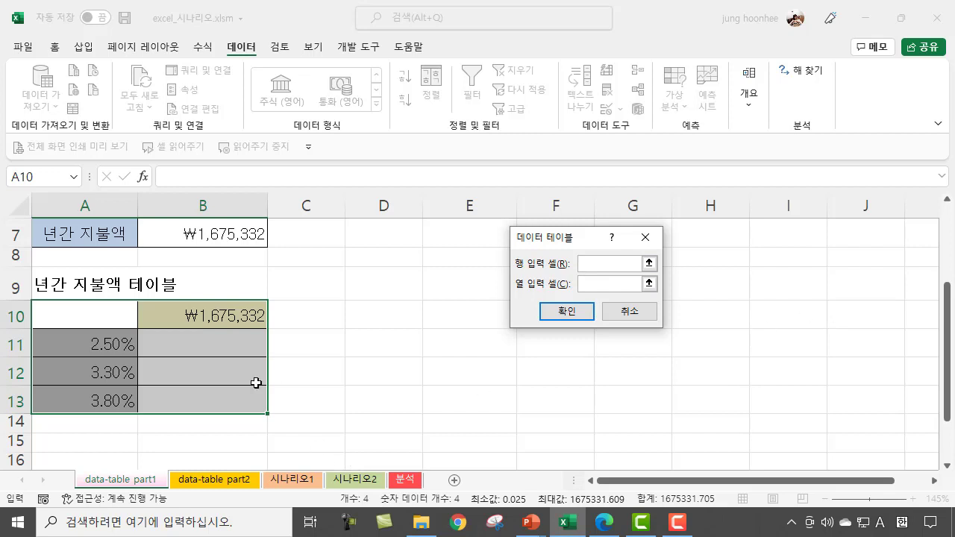
# Step: Set the column input cell to the interest rate in $B$4, leave the row input cell empty, and generate the data table
pyautogui.scroll(2, 196, 390)
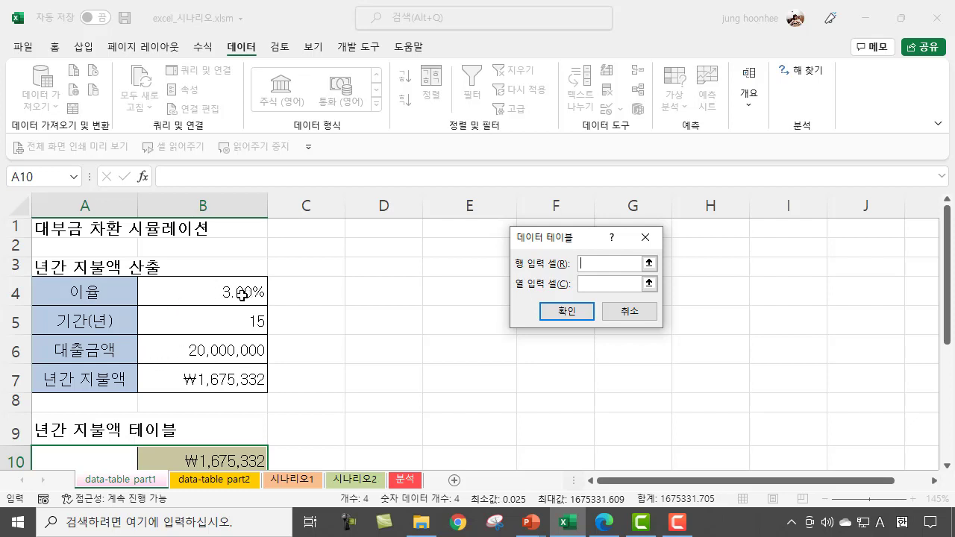
pyautogui.scroll(-2, 152, 328)
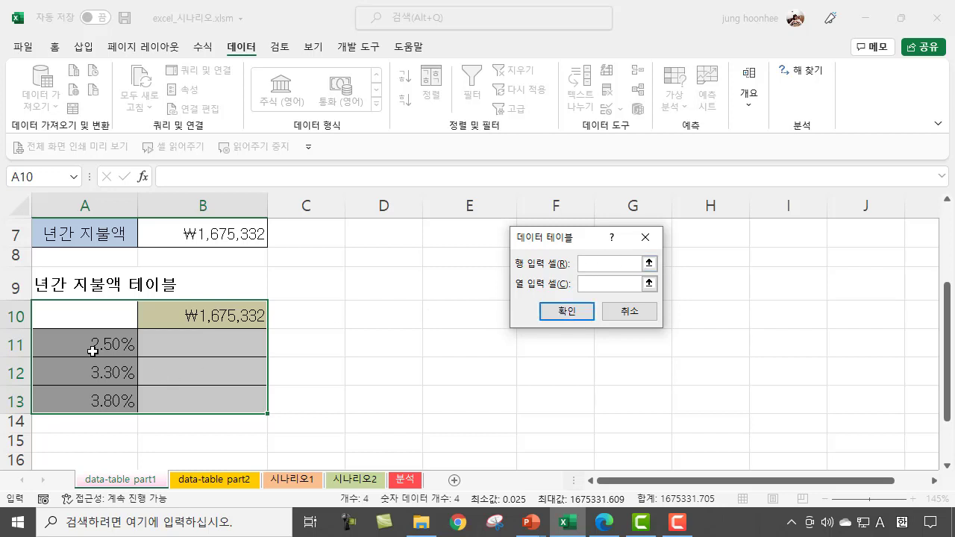
pyautogui.click(592, 282)
pyautogui.scroll(2, 313, 376)
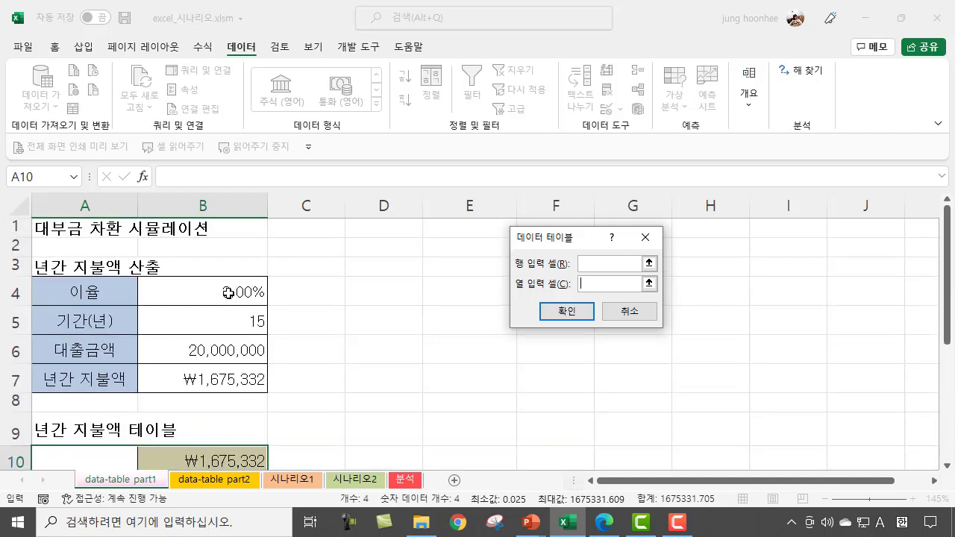
pyautogui.click(228, 293)
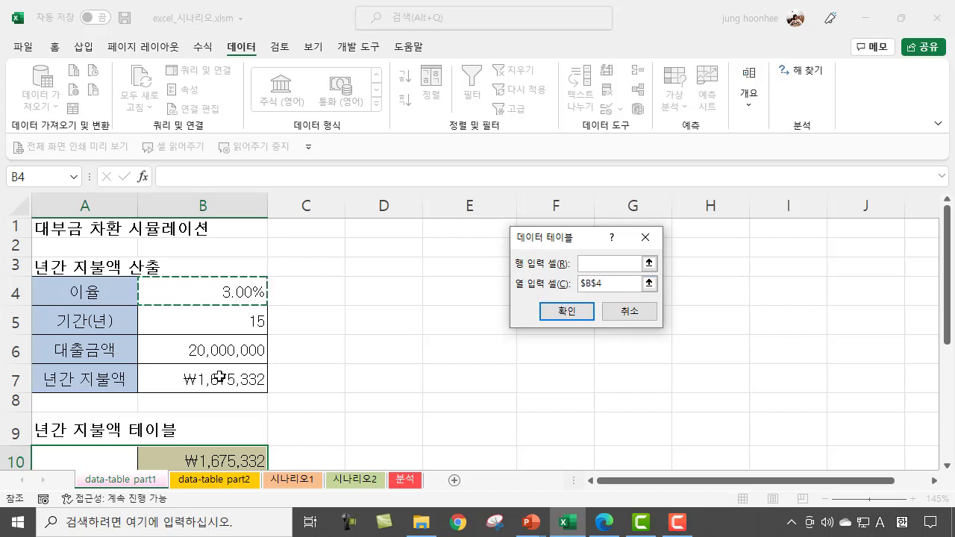
pyautogui.scroll(-1, 120, 429)
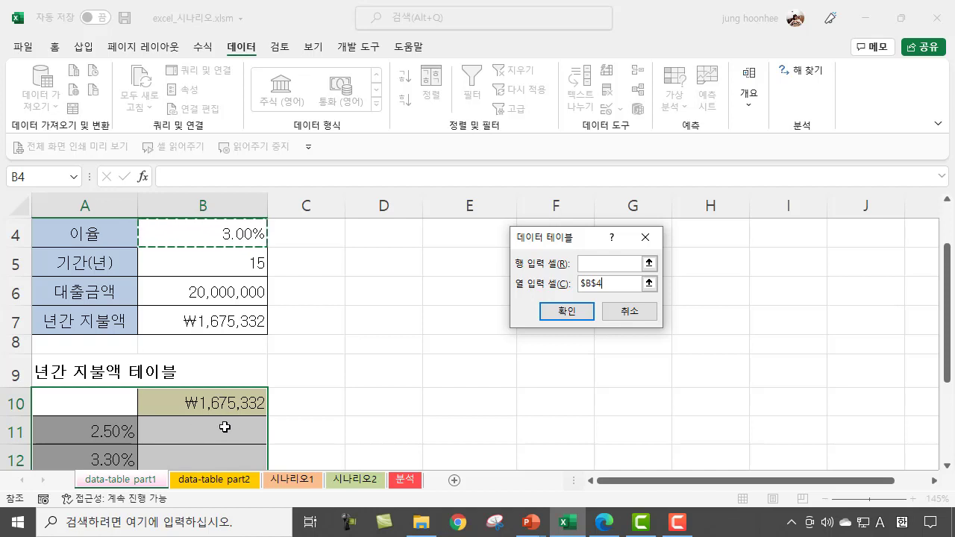
pyautogui.click(571, 315)
pyautogui.click(351, 383)
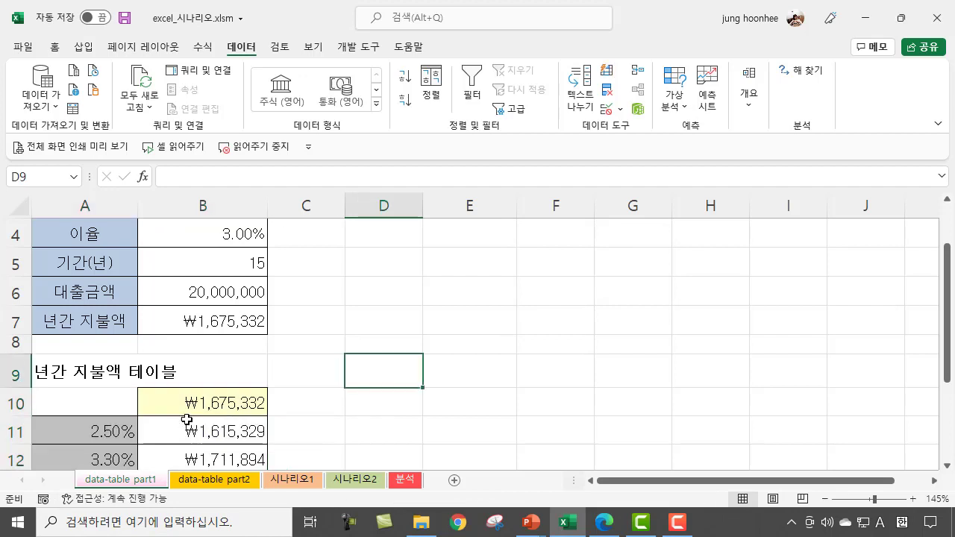
# Step: Examine the annual payments and TABLE formulas in B11:B13 against their interest rates in A11:A13 and the linked header B10
pyautogui.scroll(-1, 186, 420)
pyautogui.click(378, 339)
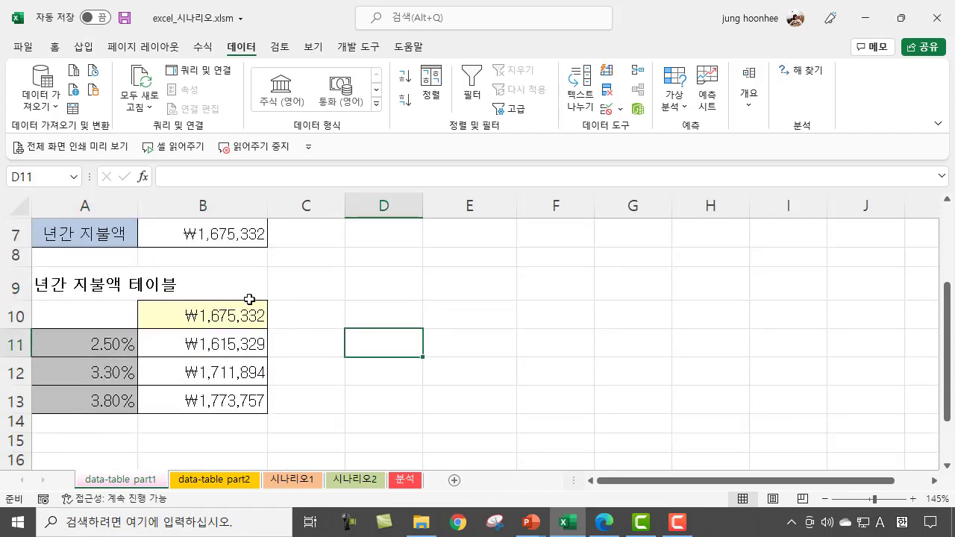
pyautogui.click(212, 343)
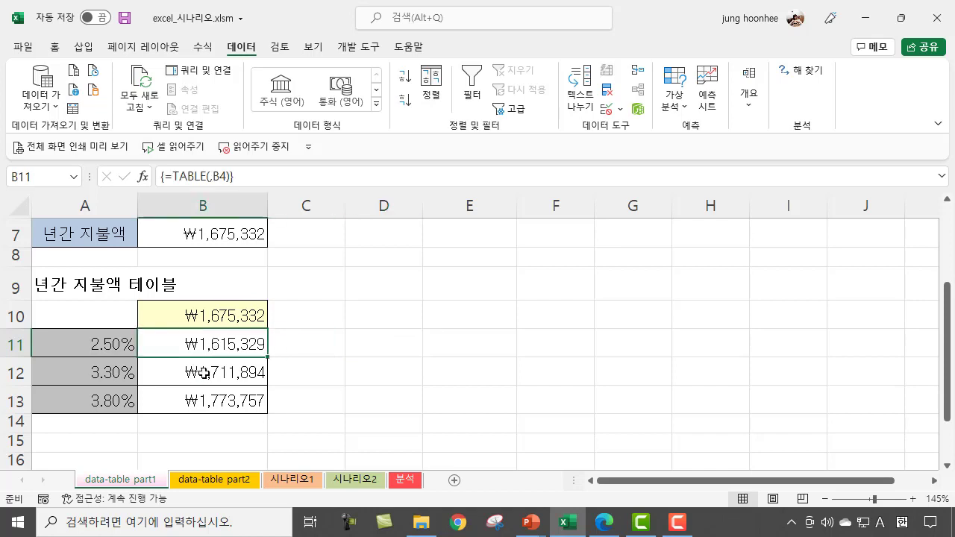
pyautogui.click(192, 373)
pyautogui.click(104, 342)
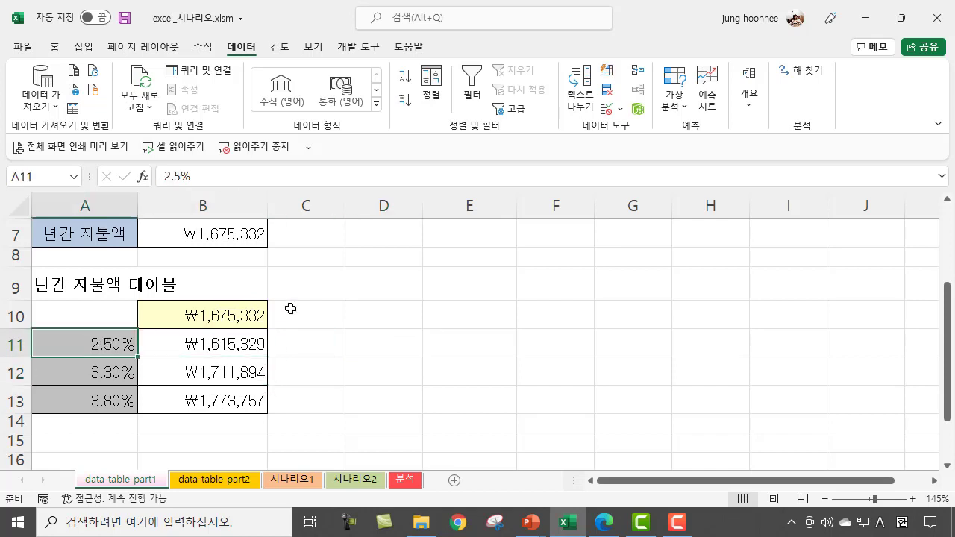
pyautogui.click(247, 316)
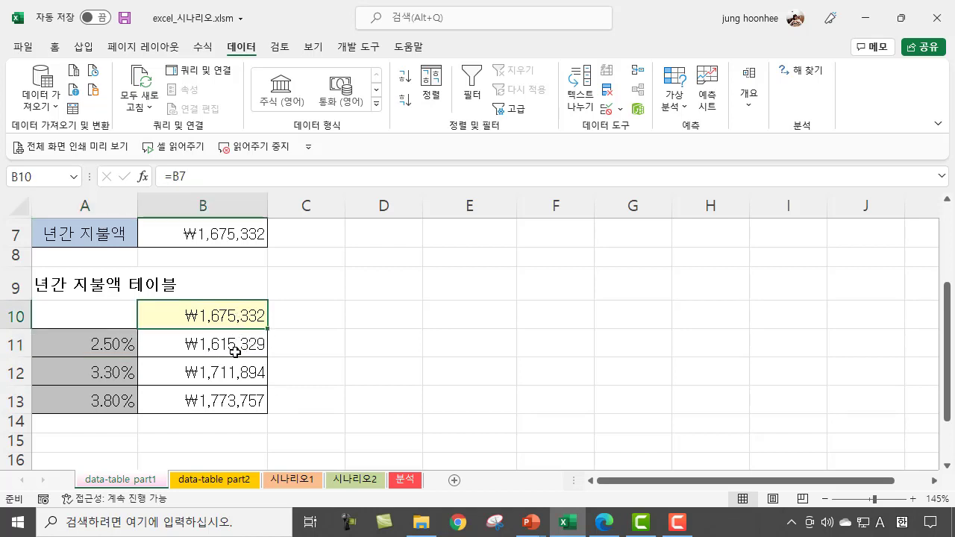
pyautogui.click(234, 351)
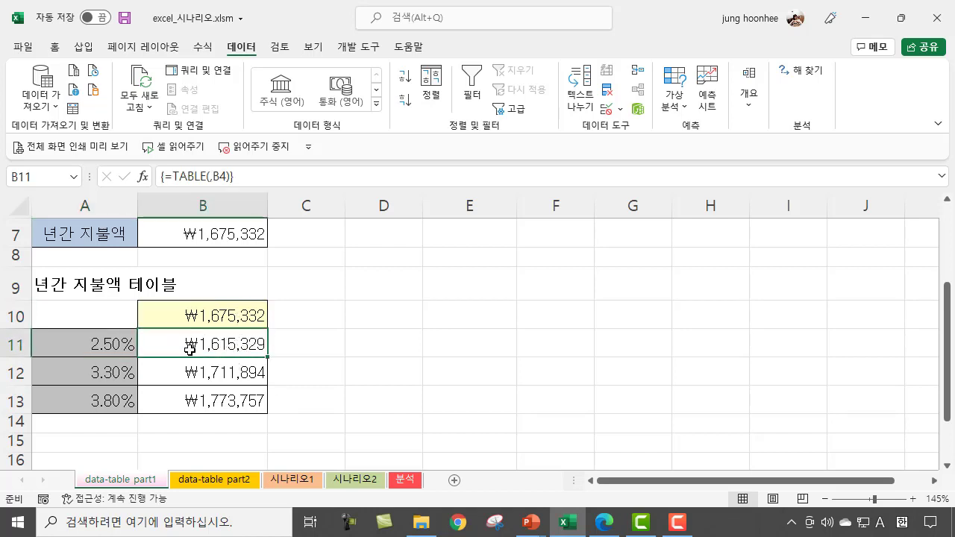
pyautogui.click(108, 375)
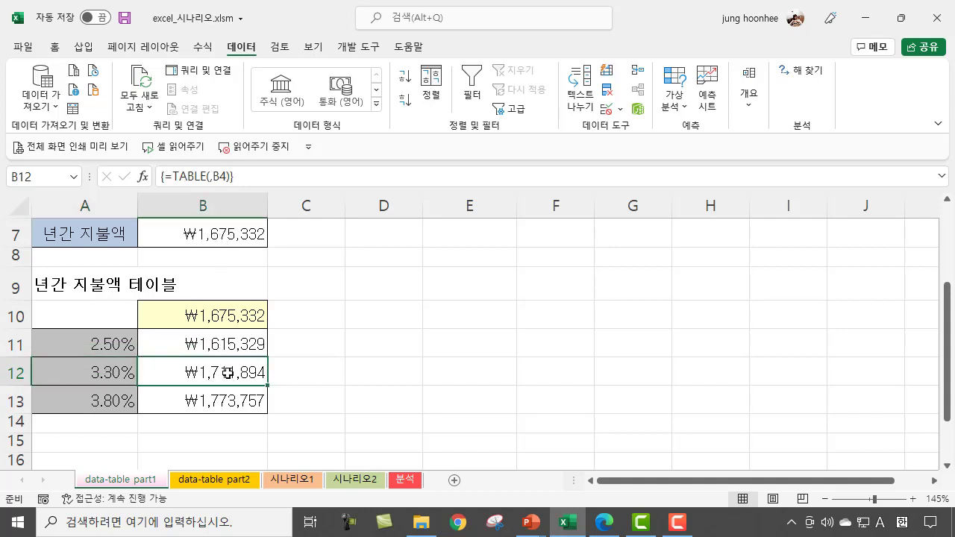
pyautogui.click(228, 373)
pyautogui.click(110, 402)
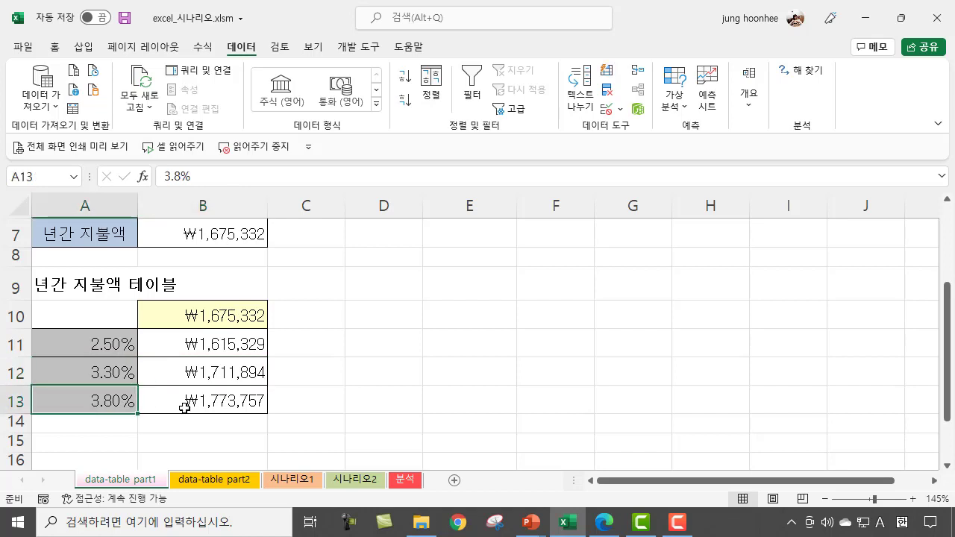
pyautogui.click(228, 406)
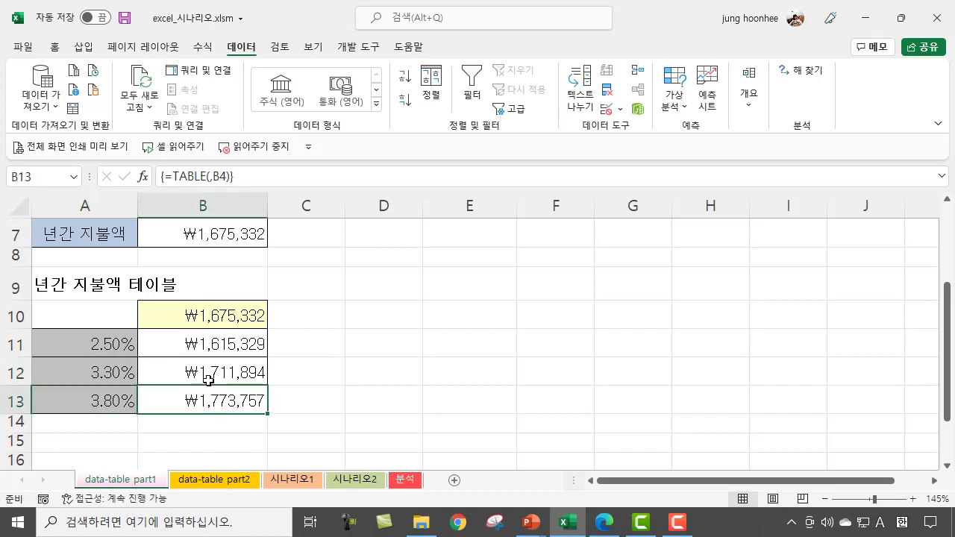
pyautogui.click(382, 389)
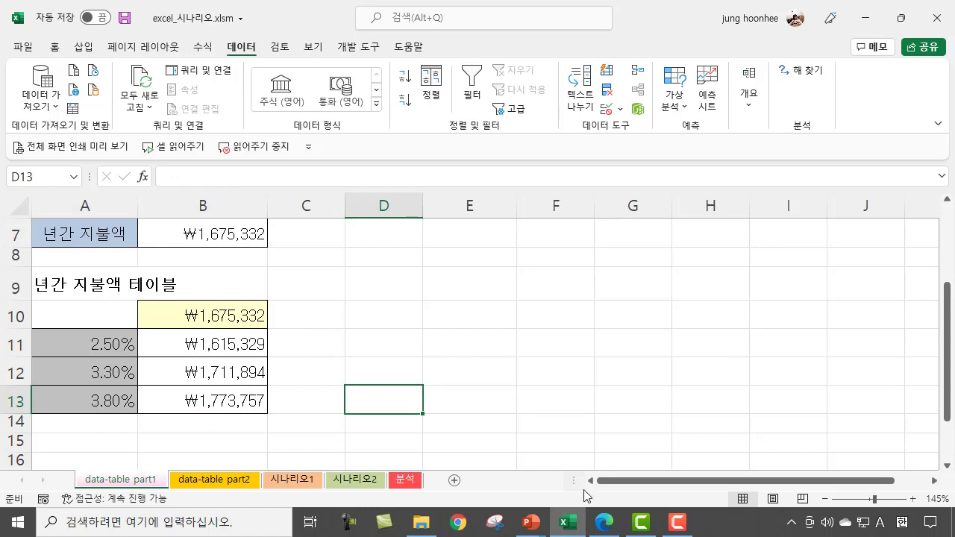
# Step: Switch to the PowerPoint slide show and advance to the exercise slide for the data-table part2 sheet
pyautogui.moveTo(535, 529)
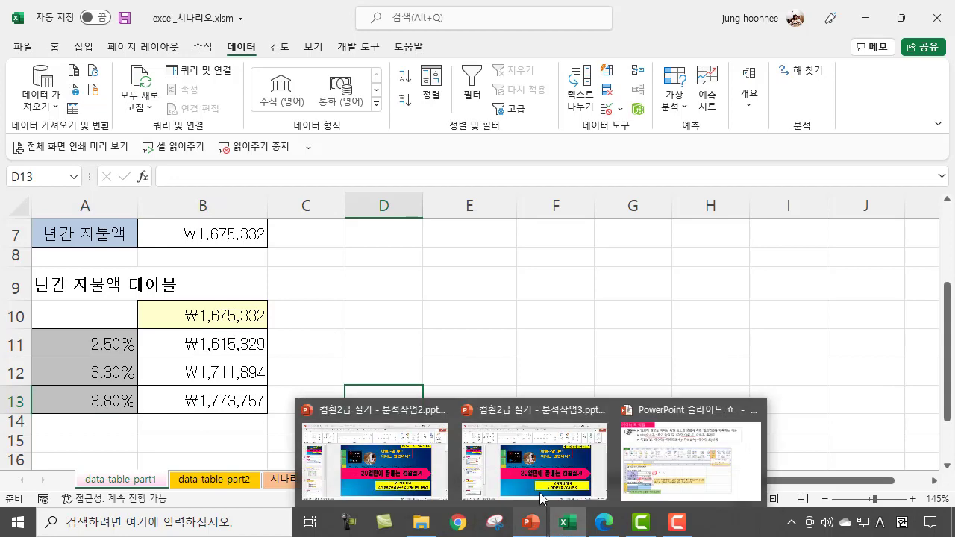
pyautogui.click(656, 440)
pyautogui.press('e')
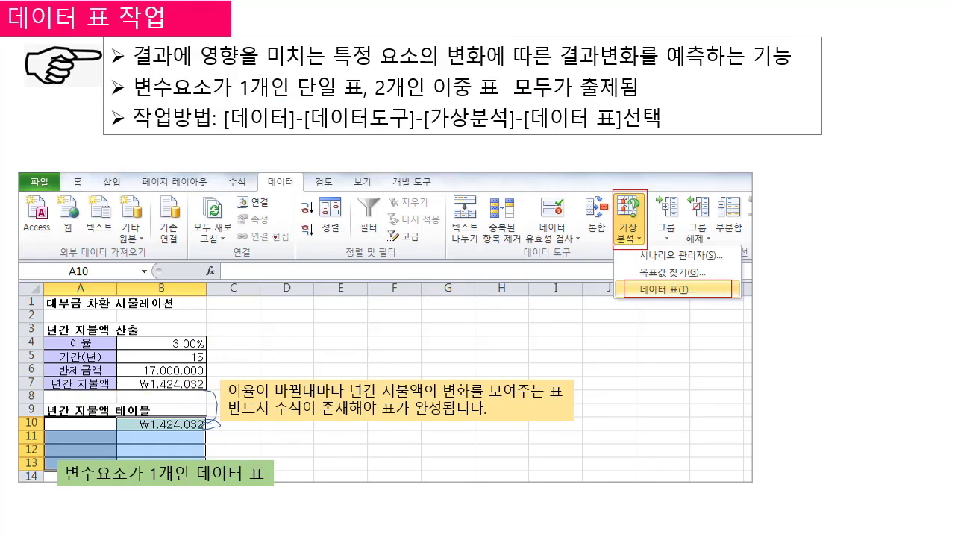
pyautogui.press('pagedown')
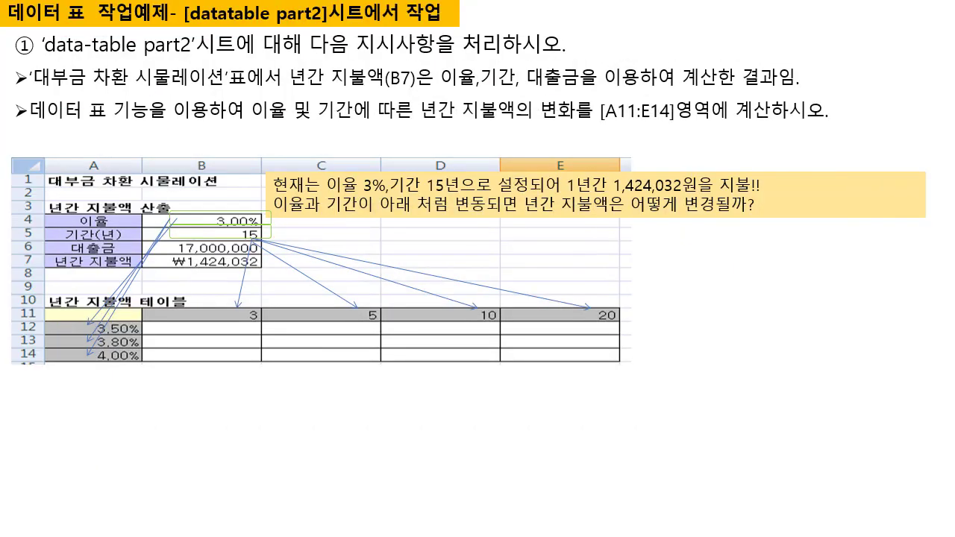
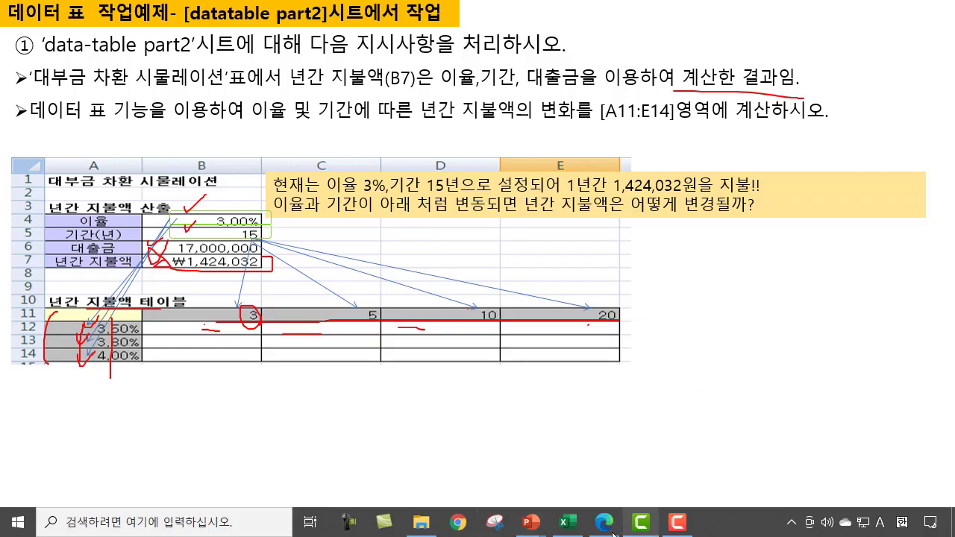
# Step: Switch to the Excel workbook and open the data-table part2 sheet
pyautogui.click(567, 523)
pyautogui.click(374, 362)
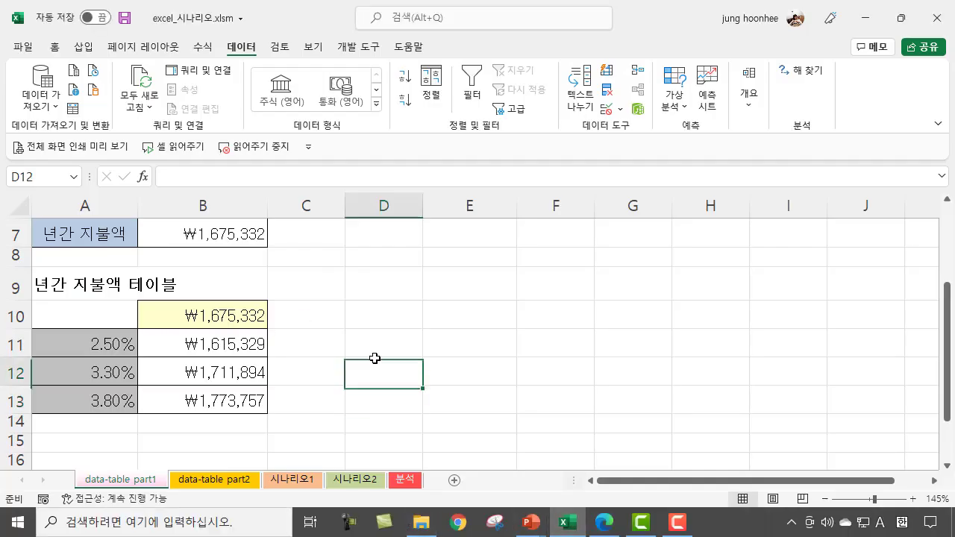
pyautogui.click(219, 481)
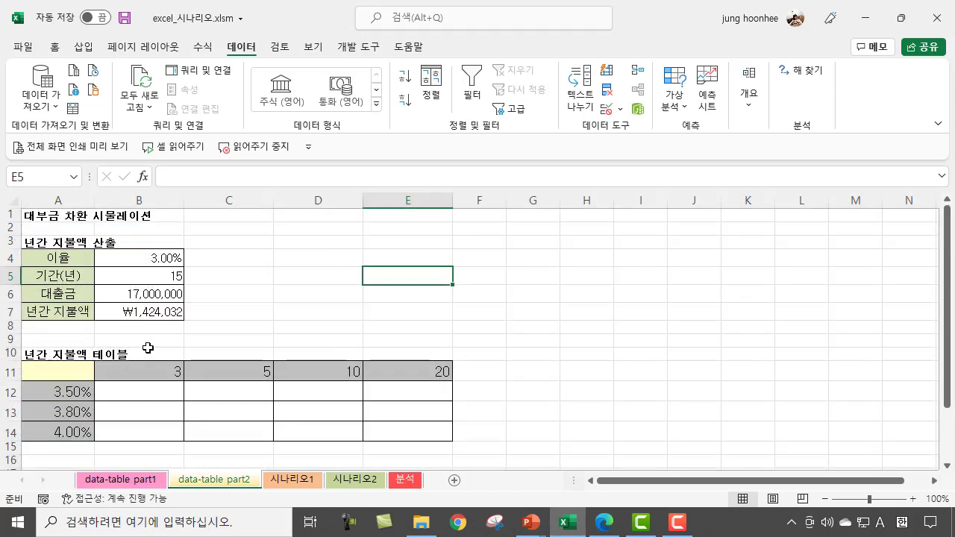
# Step: Examine the annual payment formula in B7, the interest rate column A11:A14 and the loan term row starting at A11
pyautogui.click(150, 312)
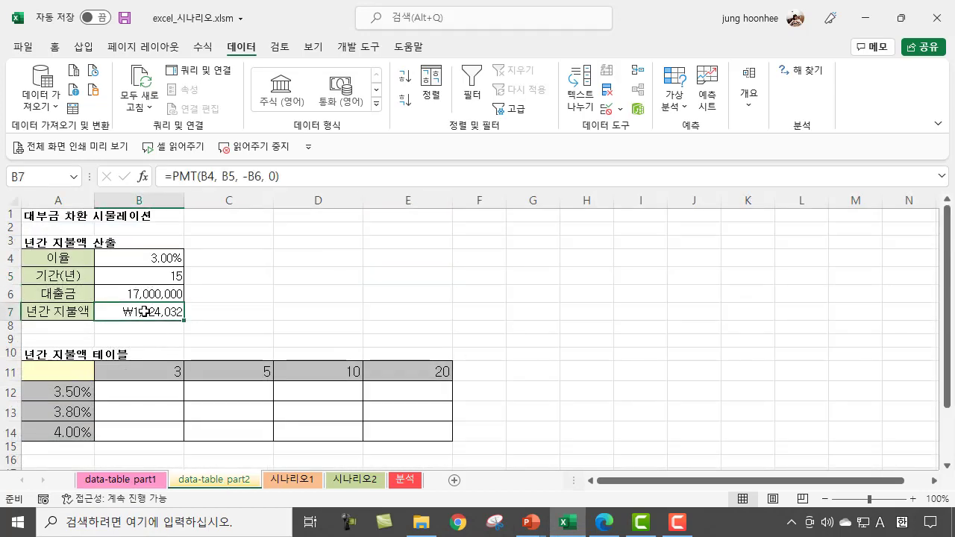
pyautogui.click(619, 405)
pyautogui.scroll(2, 577, 417)
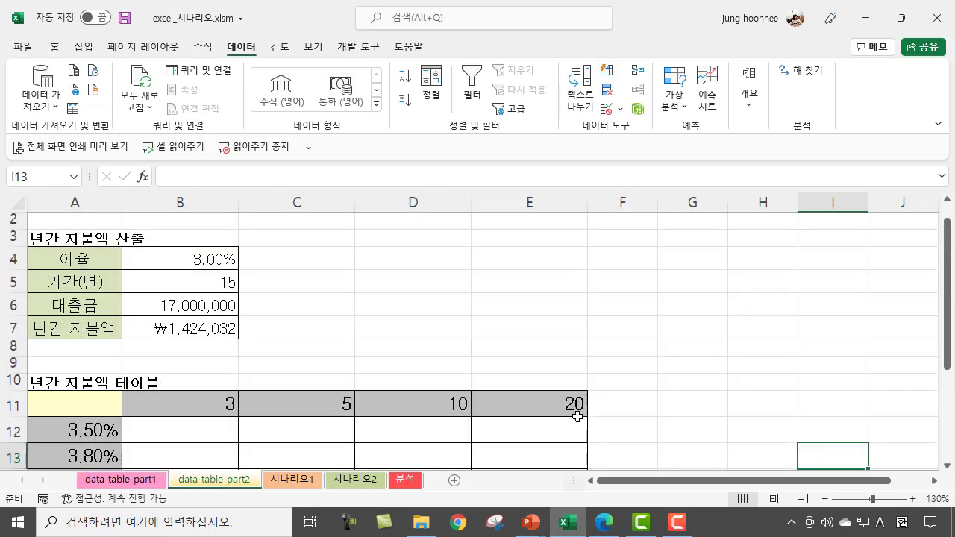
pyautogui.click(224, 328)
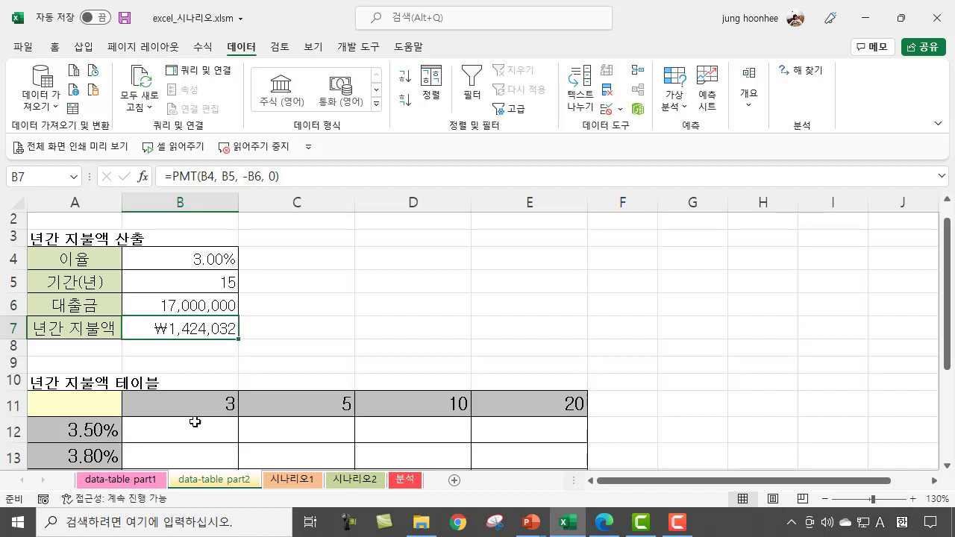
pyautogui.click(75, 403)
pyautogui.moveTo(70, 403)
pyautogui.mouseDown()
pyautogui.moveTo(68, 475)
pyautogui.moveTo(72, 417)
pyautogui.mouseUp()
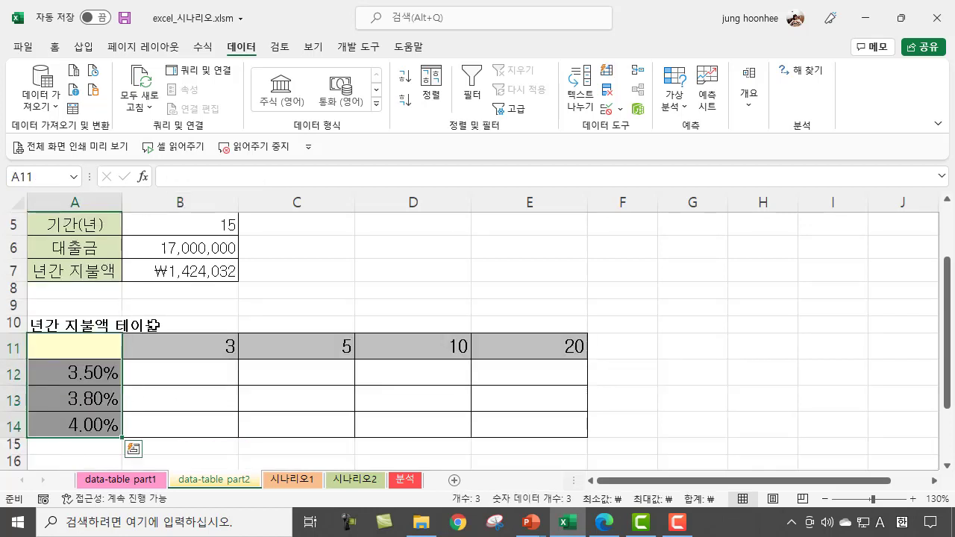
pyautogui.moveTo(65, 350); pyautogui.dragTo(508, 343)
pyautogui.click(13, 347)
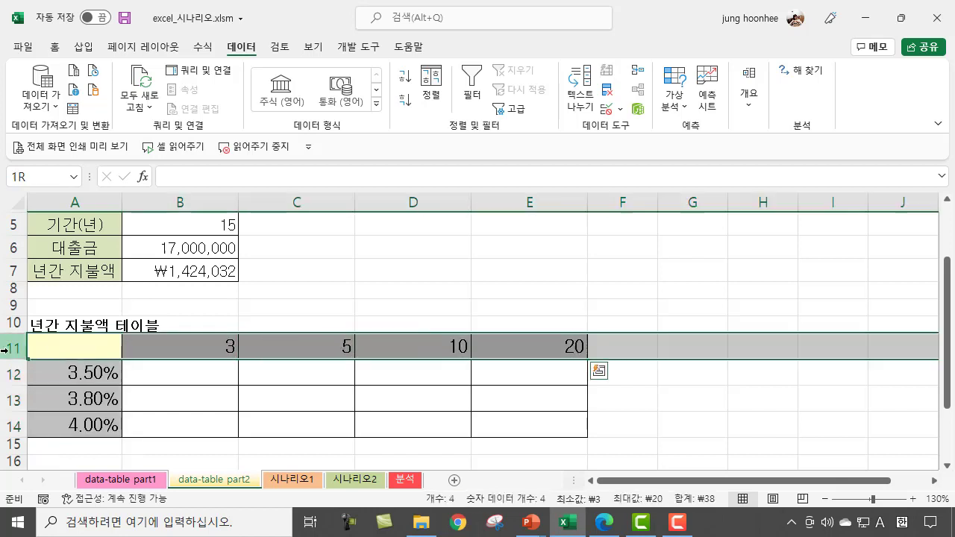
pyautogui.click(299, 274)
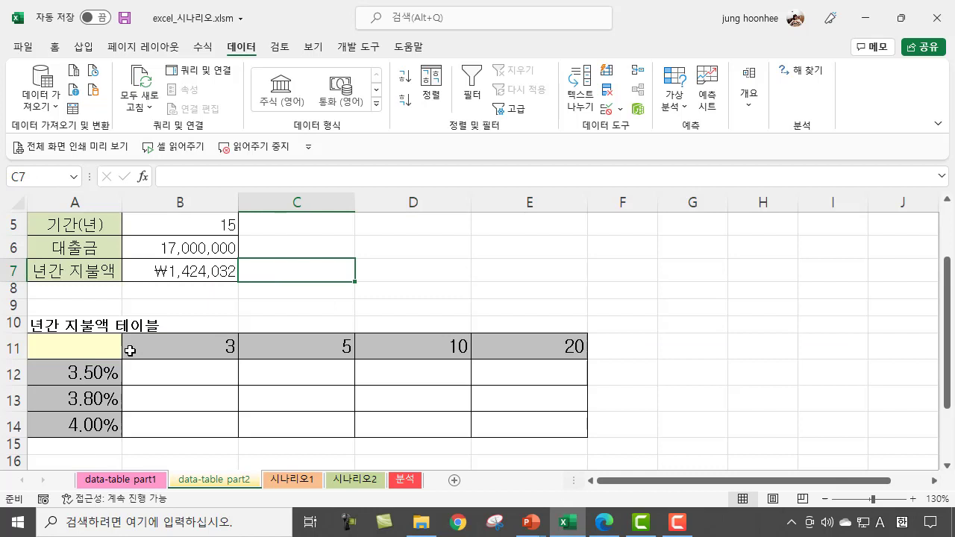
# Step: Link the table's corner cell A11 to the annual payment with =B7 and autofit the width of column A
pyautogui.click(76, 343)
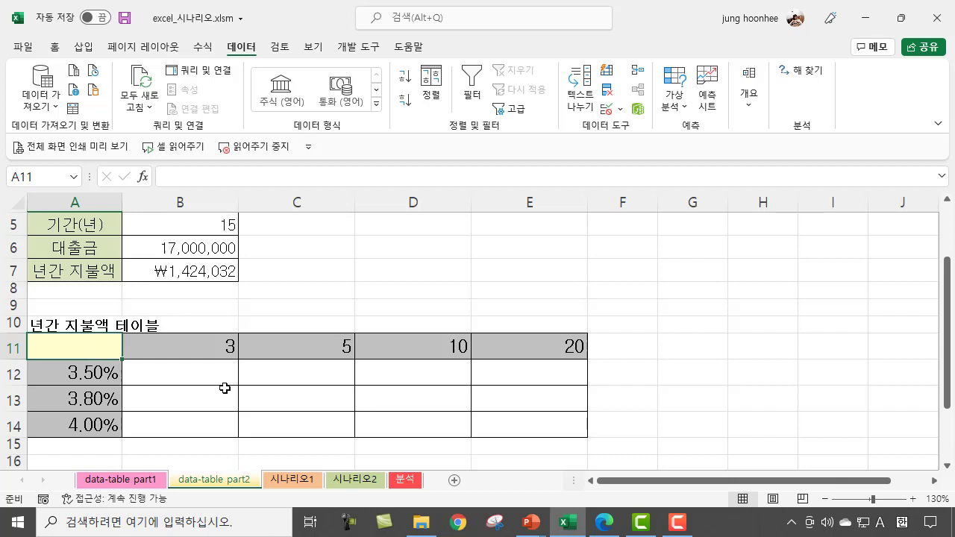
pyautogui.write('=')
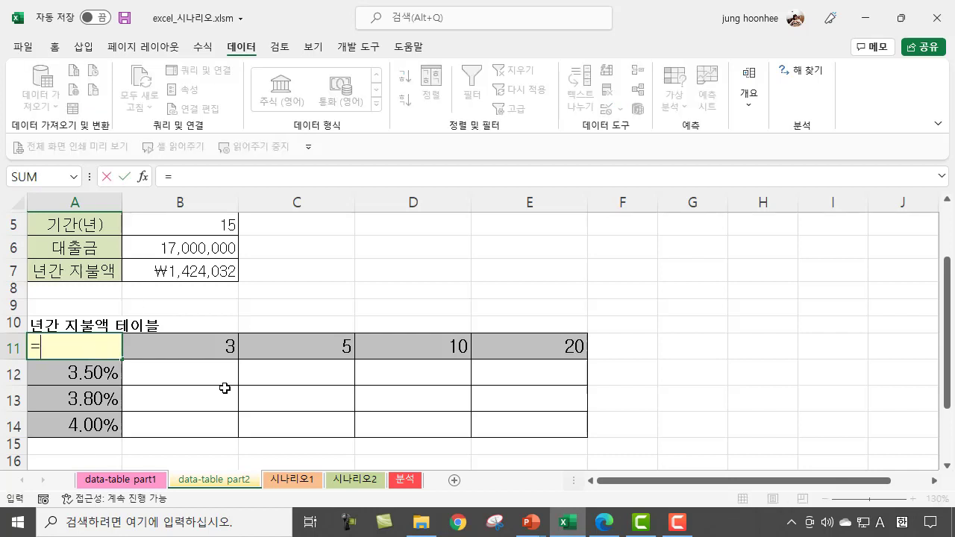
pyautogui.click(196, 272)
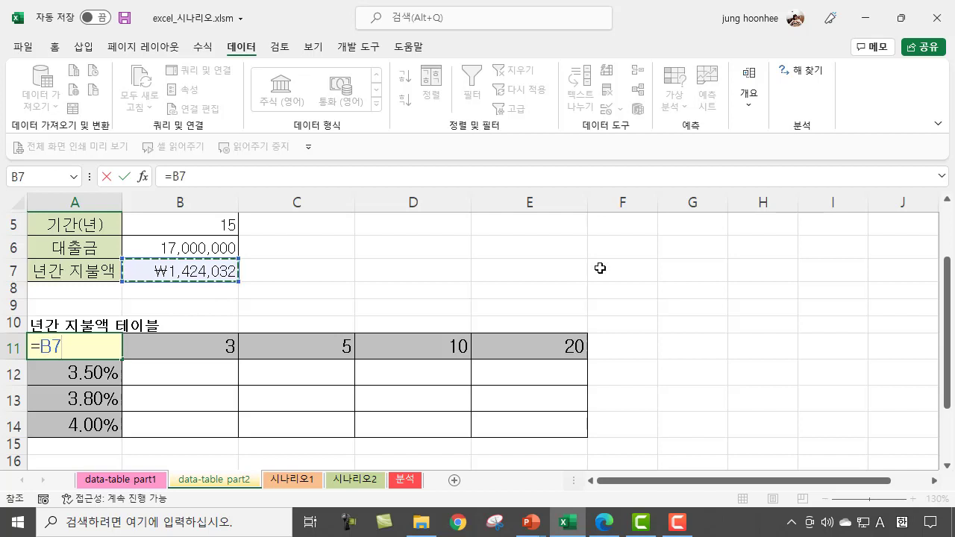
pyautogui.press('Return')
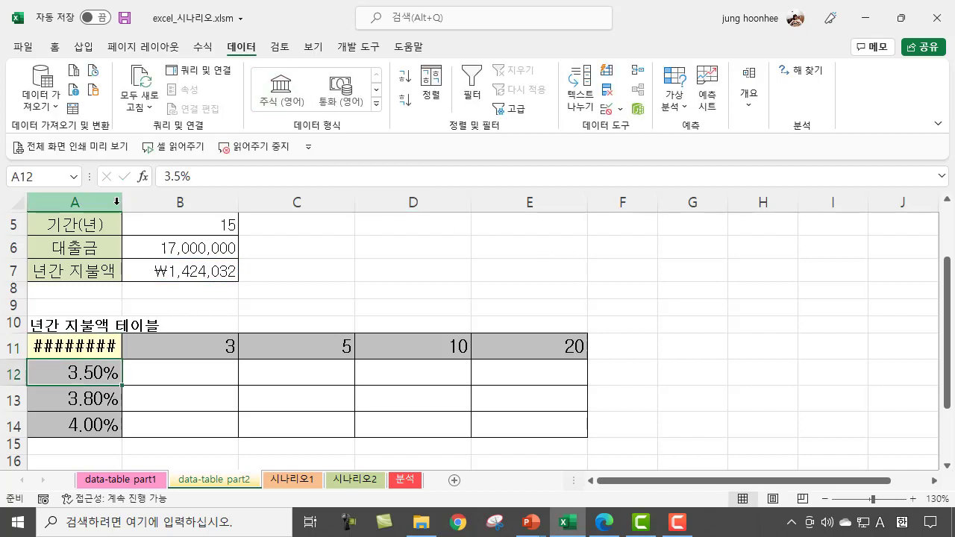
pyautogui.doubleClick(121, 196)
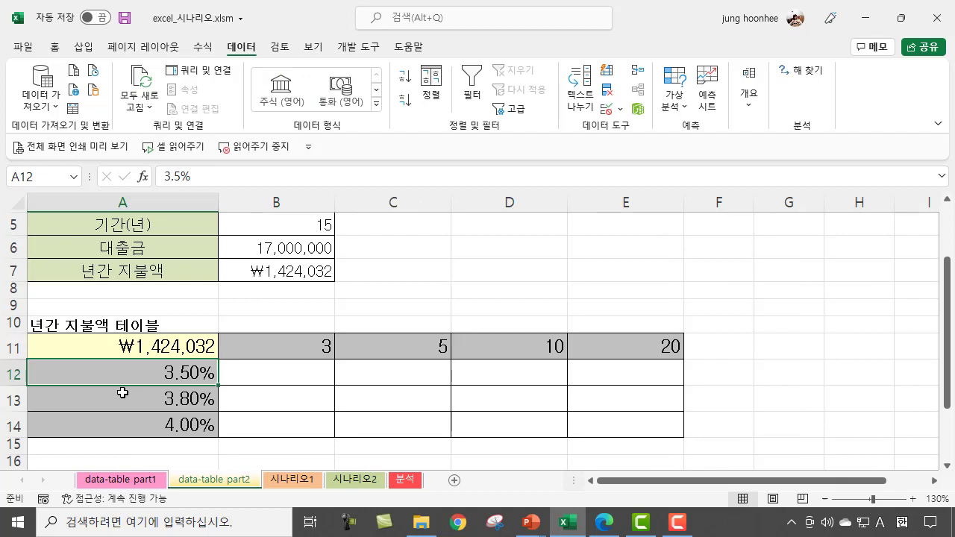
# Step: Examine the linked corner cell A11 and the alternative interest rates in A12:A14
pyautogui.click(168, 348)
pyautogui.click(176, 383)
pyautogui.click(186, 422)
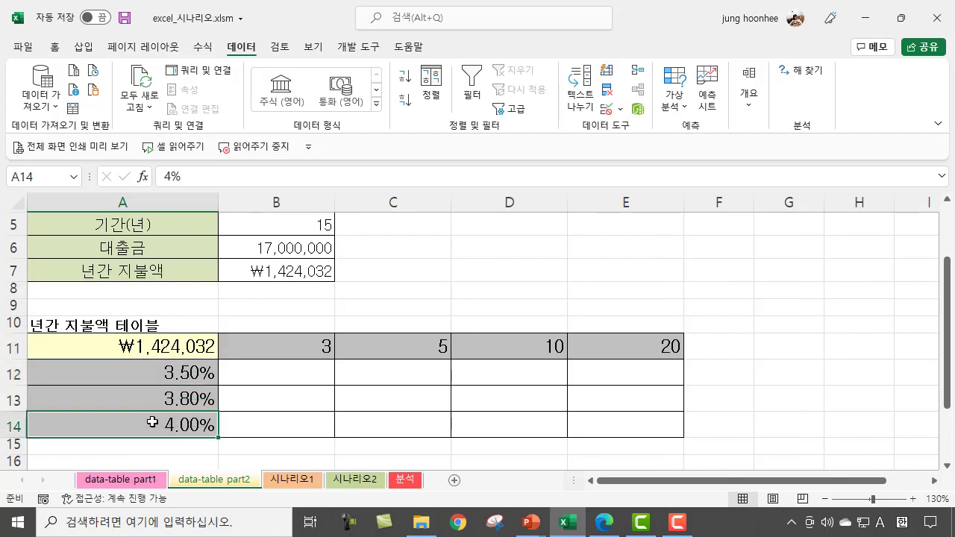
pyautogui.click(162, 345)
pyautogui.click(160, 377)
pyautogui.click(164, 399)
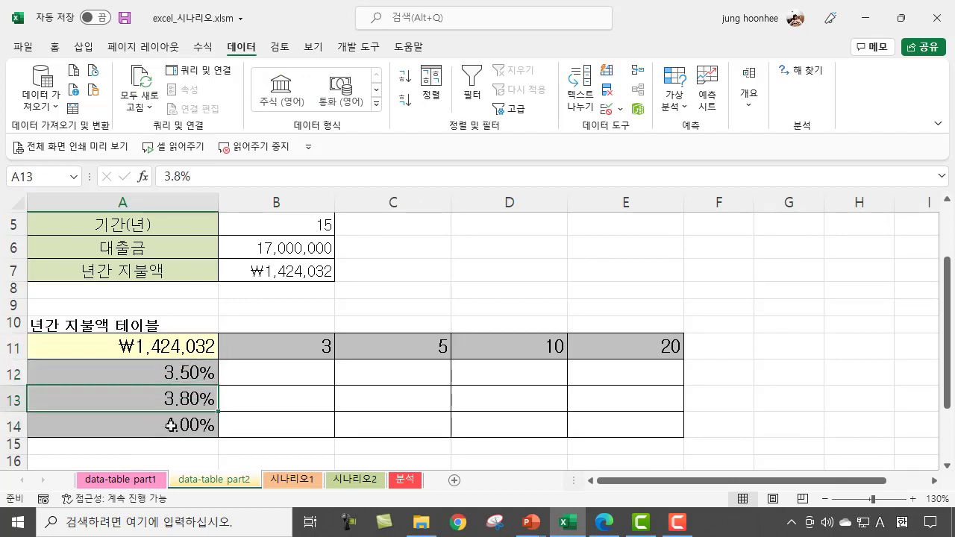
pyautogui.click(165, 422)
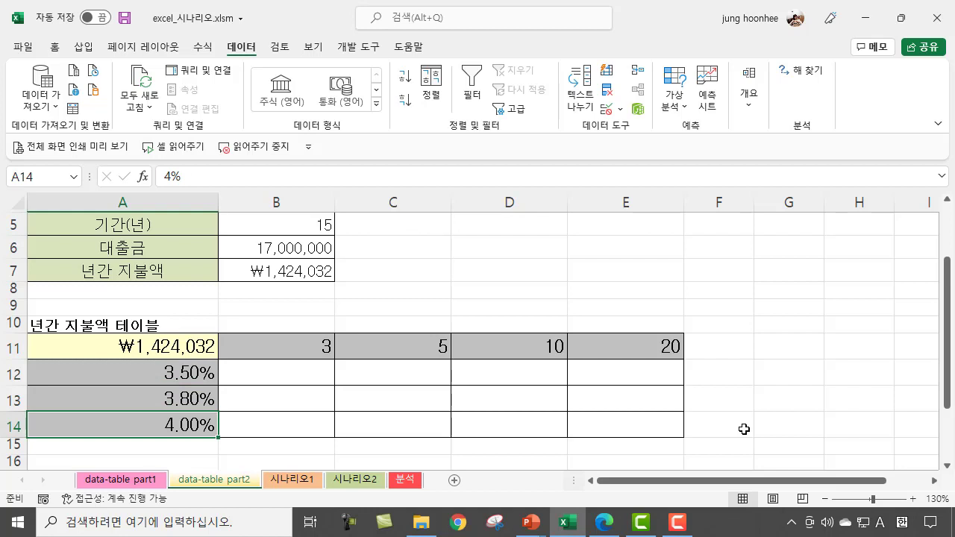
# Step: Start a what-if Data Table on the range A11:E14, covering the linked corner cell, interest rates and loan terms
pyautogui.click(177, 347)
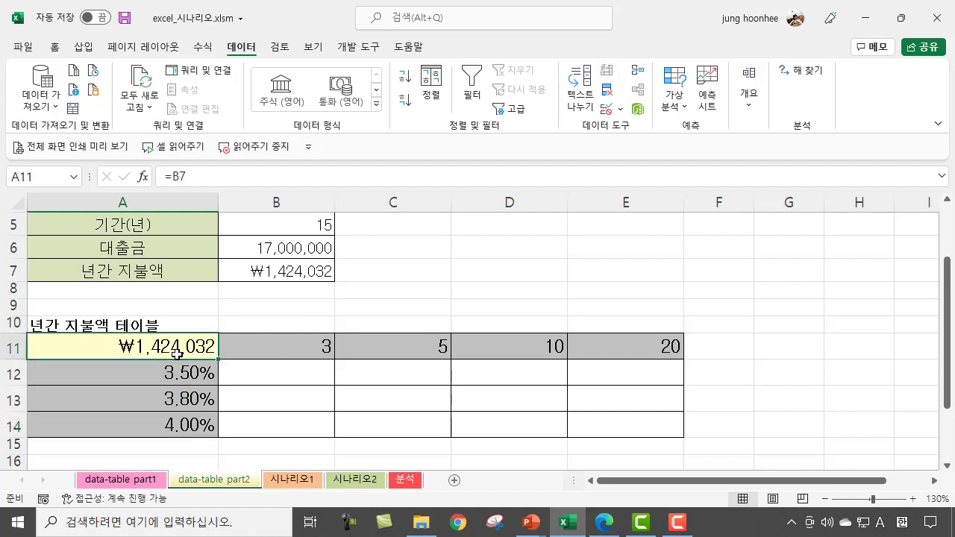
pyautogui.moveTo(174, 345); pyautogui.dragTo(621, 426)
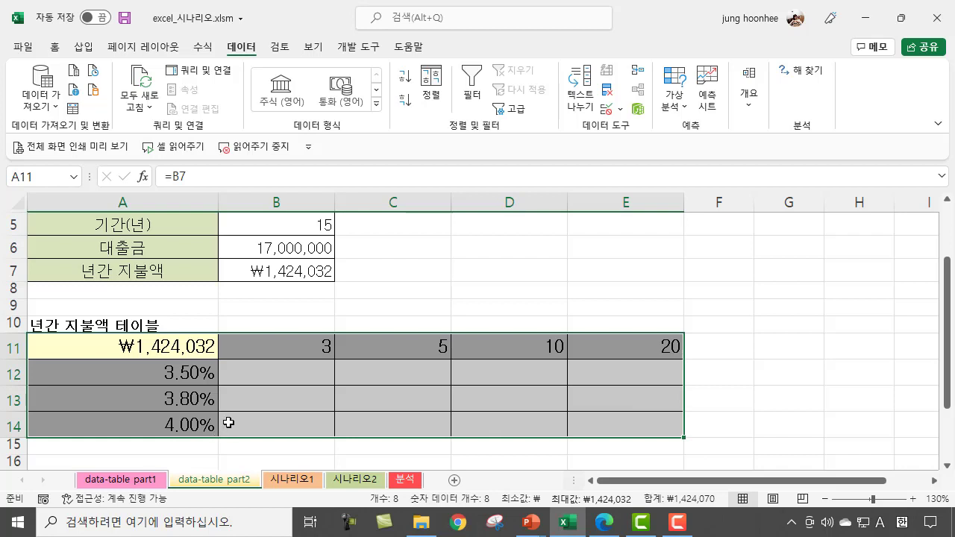
pyautogui.click(684, 108)
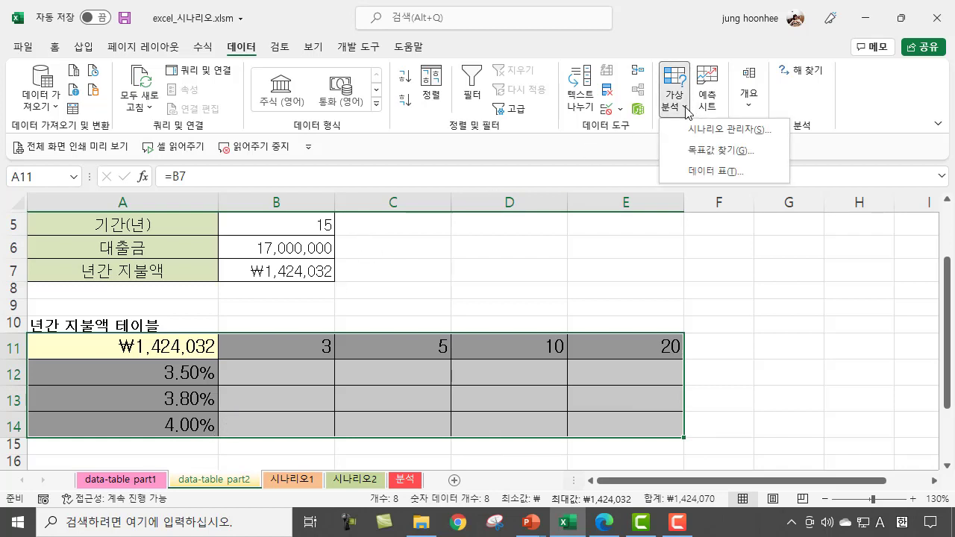
pyautogui.click(712, 172)
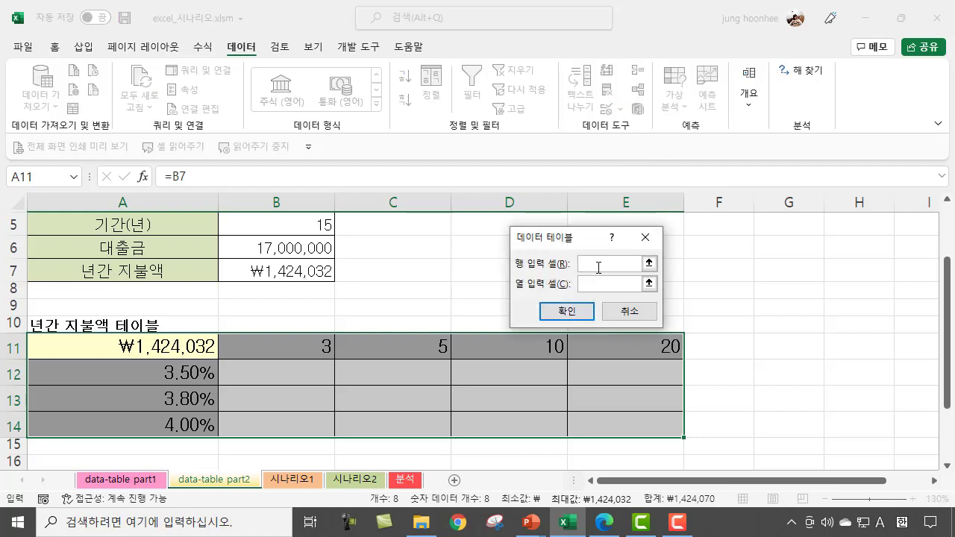
# Step: Set the row input cell to the term in $B$5 and the column input cell to the interest rate in $B$4, and generate the table
pyautogui.click(598, 283)
pyautogui.click(613, 262)
pyautogui.scroll(1, 331, 331)
pyautogui.scroll(1, 331, 331)
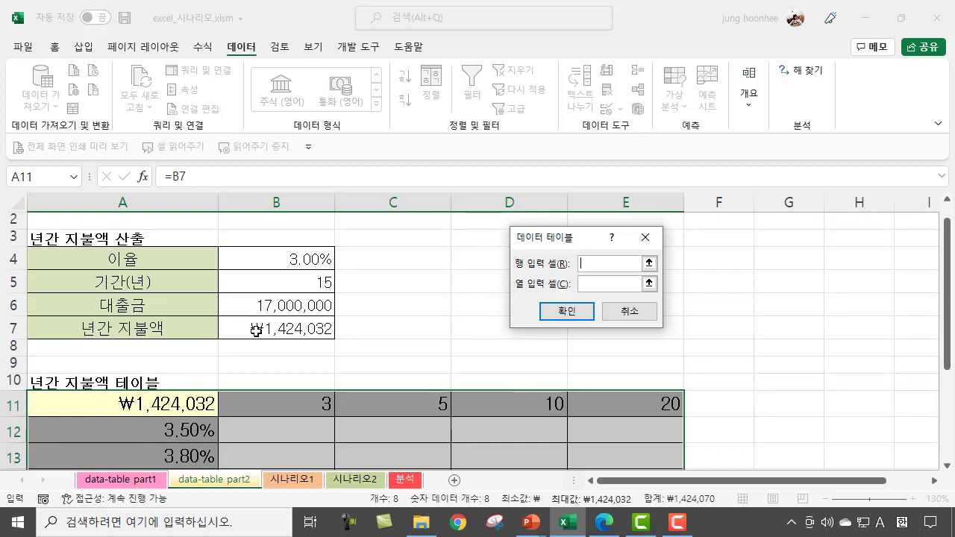
pyautogui.click(314, 281)
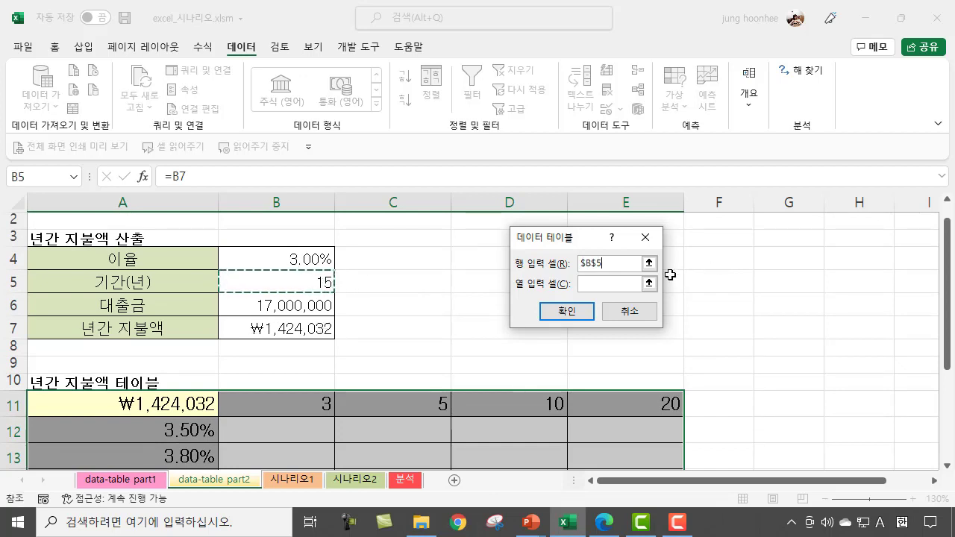
pyautogui.click(596, 285)
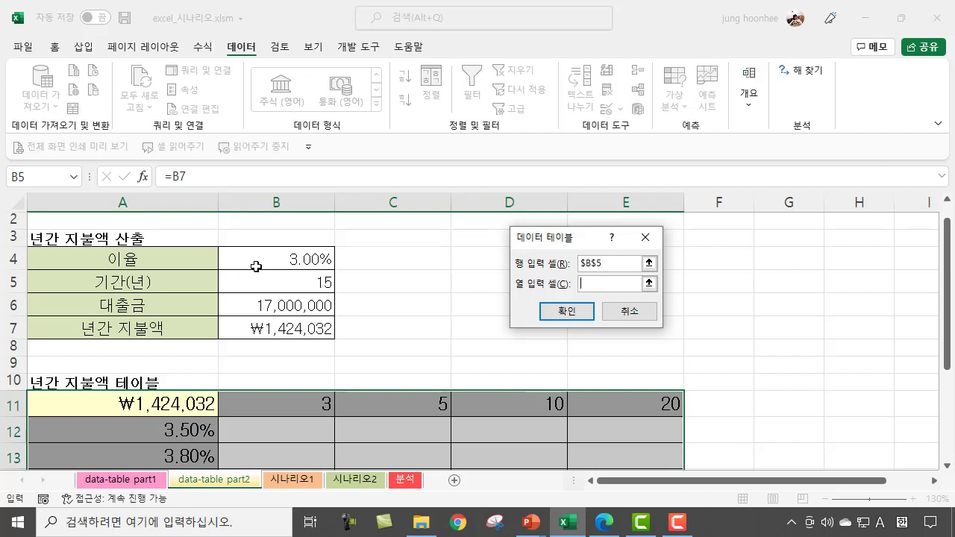
pyautogui.click(285, 257)
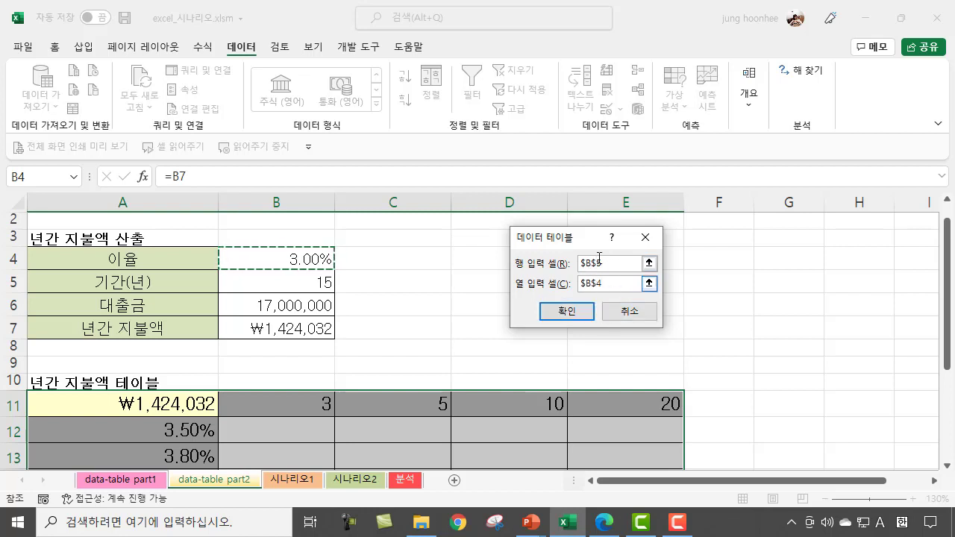
pyautogui.click(580, 315)
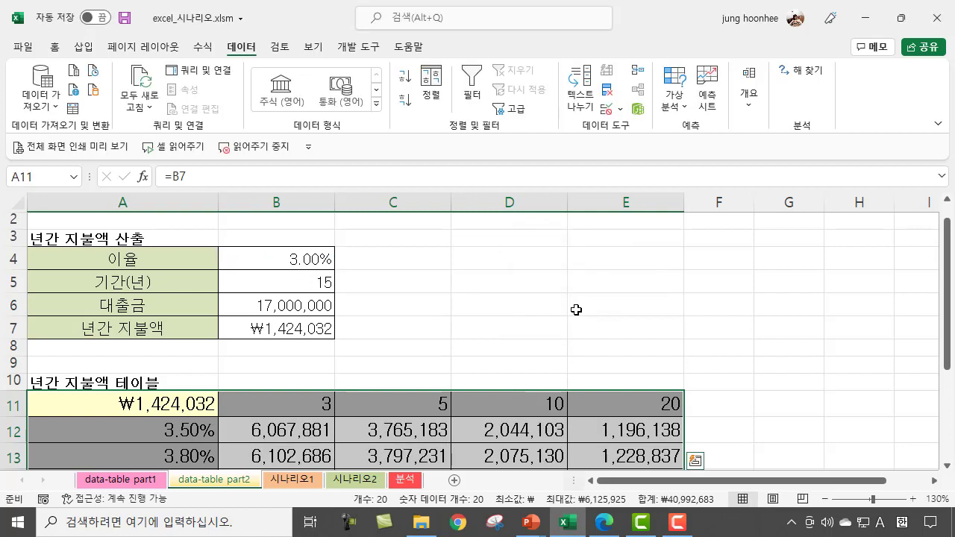
pyautogui.click(770, 376)
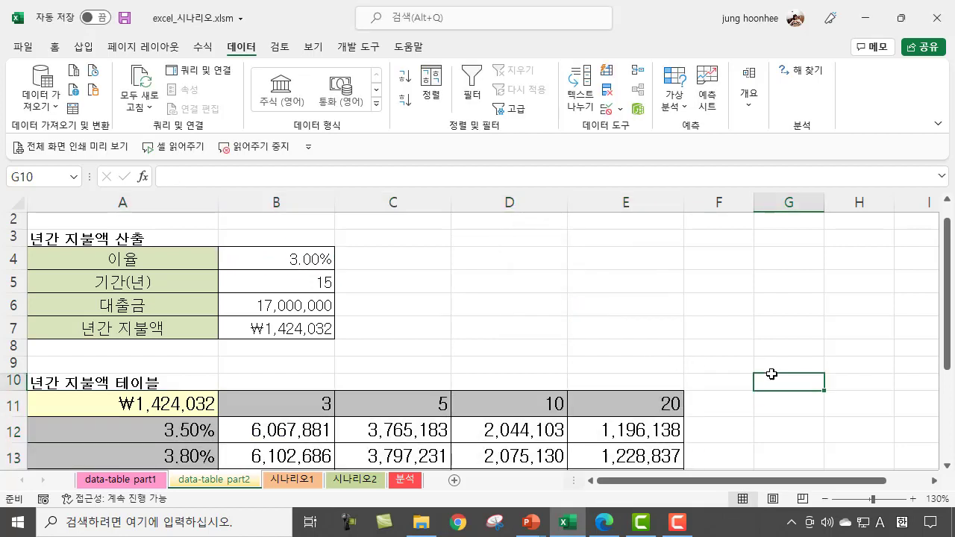
# Step: Examine the annual payments and TABLE formulas in row 12 against the loan amount in B6, the rate in A12 and the terms in row 11
pyautogui.click(298, 436)
pyautogui.click(367, 436)
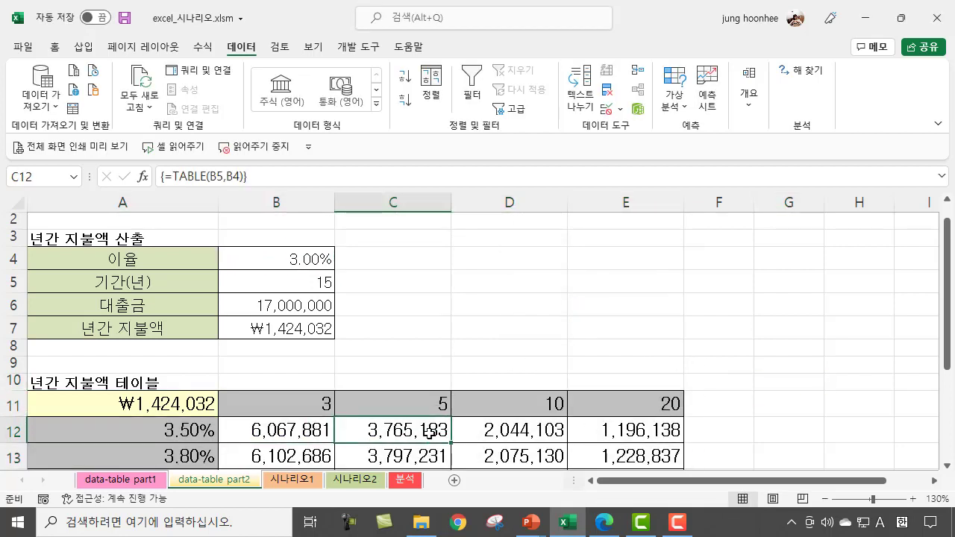
pyautogui.scroll(-1, 418, 446)
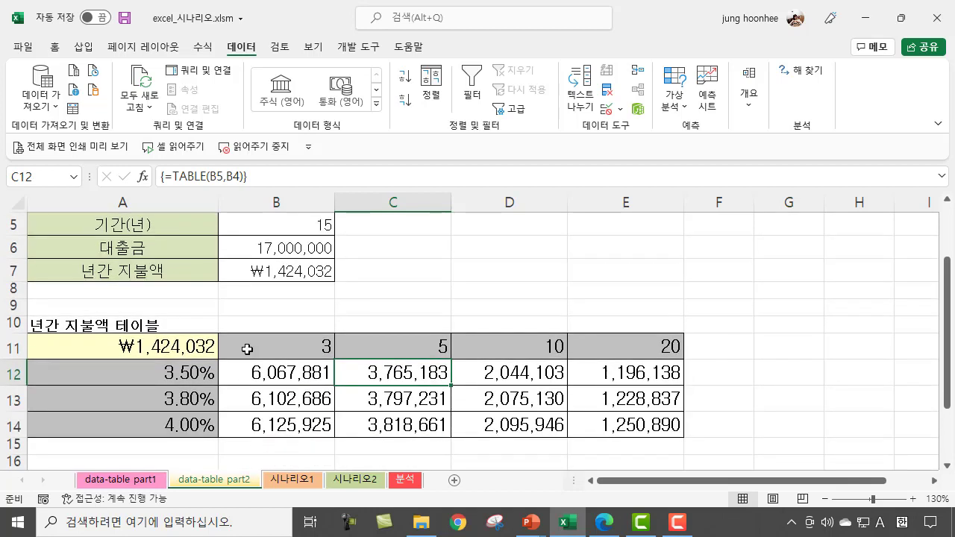
pyautogui.click(480, 263)
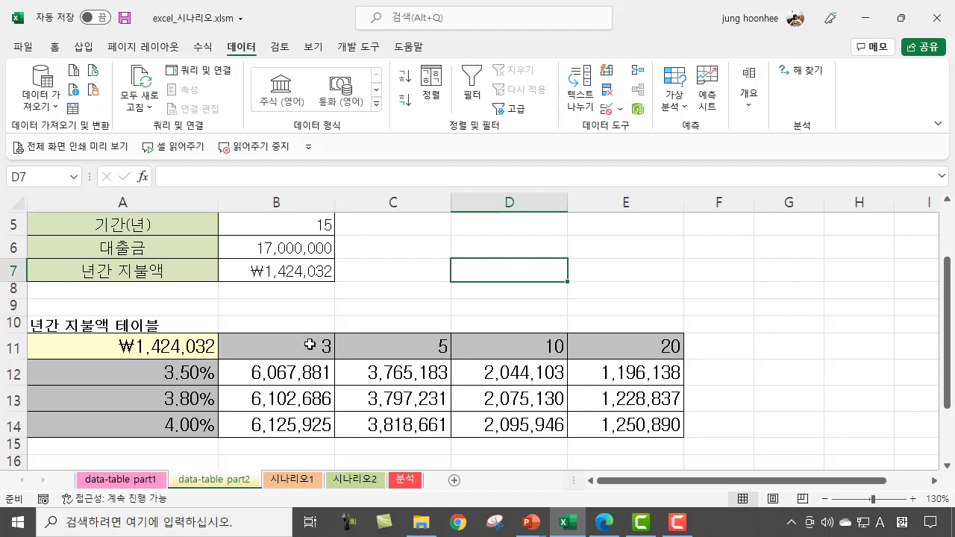
pyautogui.scroll(2, 318, 343)
pyautogui.click(274, 319)
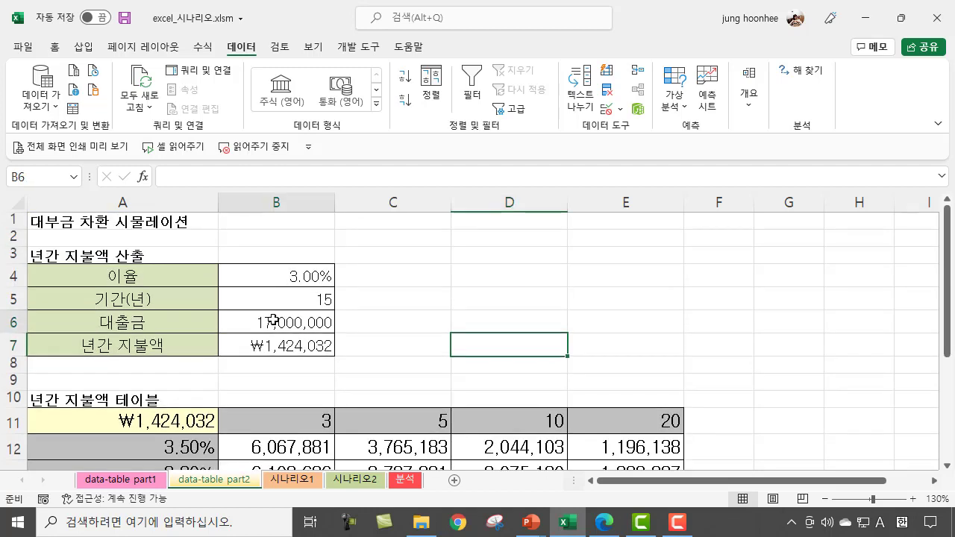
pyautogui.click(298, 423)
pyautogui.scroll(-1, 507, 296)
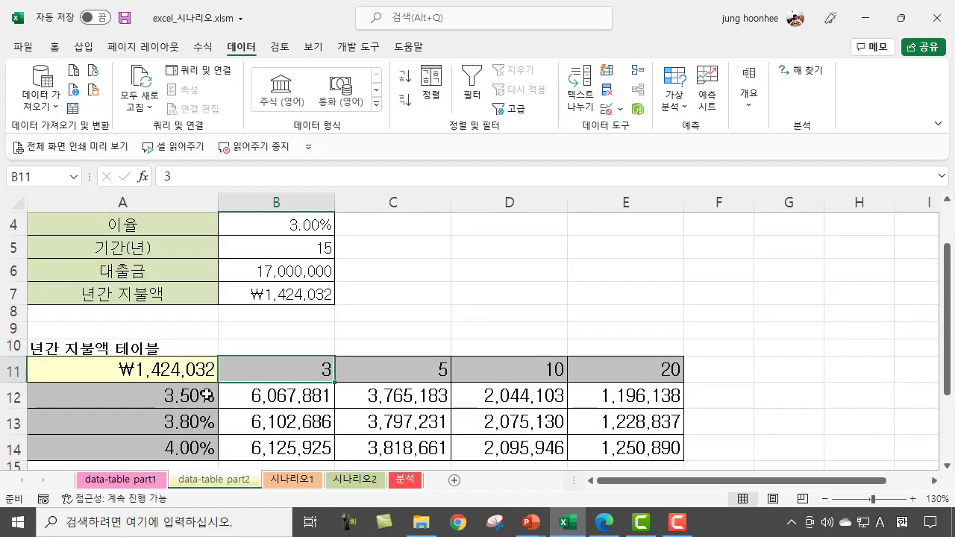
pyautogui.click(186, 398)
pyautogui.click(291, 374)
pyautogui.click(281, 396)
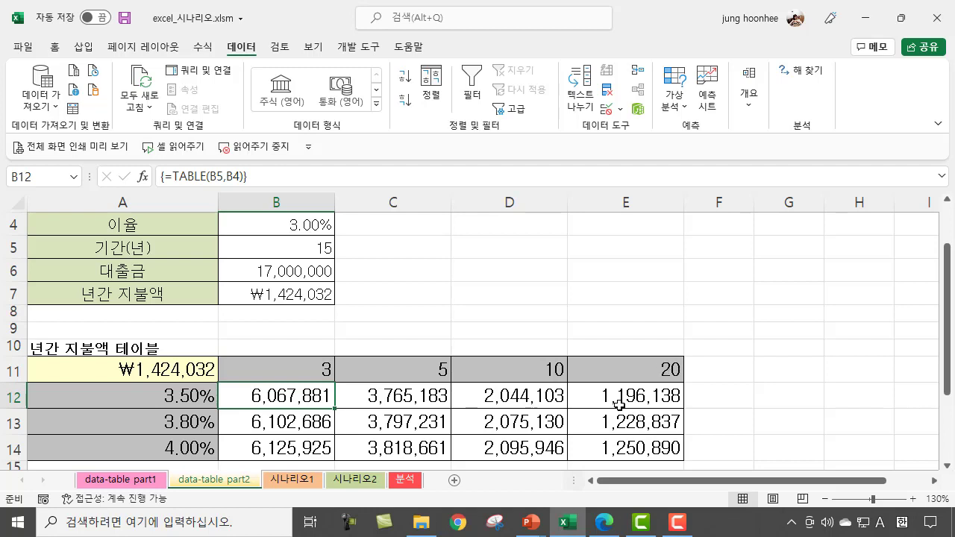
pyautogui.click(672, 398)
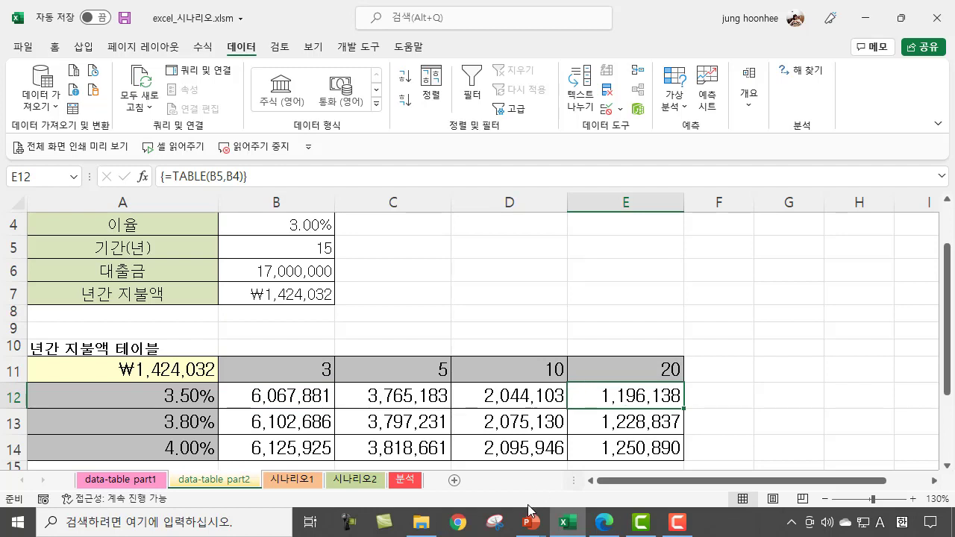
pyautogui.scroll(-1, 592, 393)
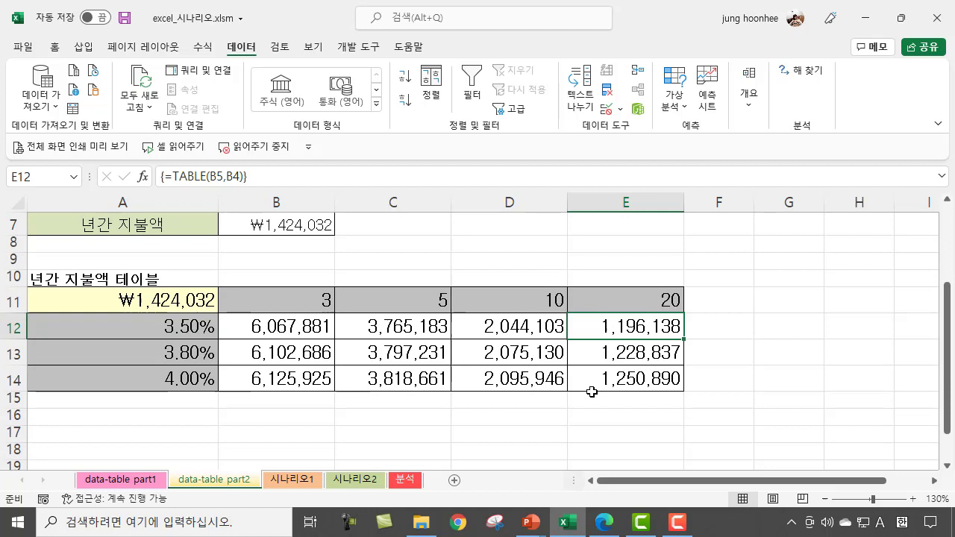
pyautogui.click(773, 386)
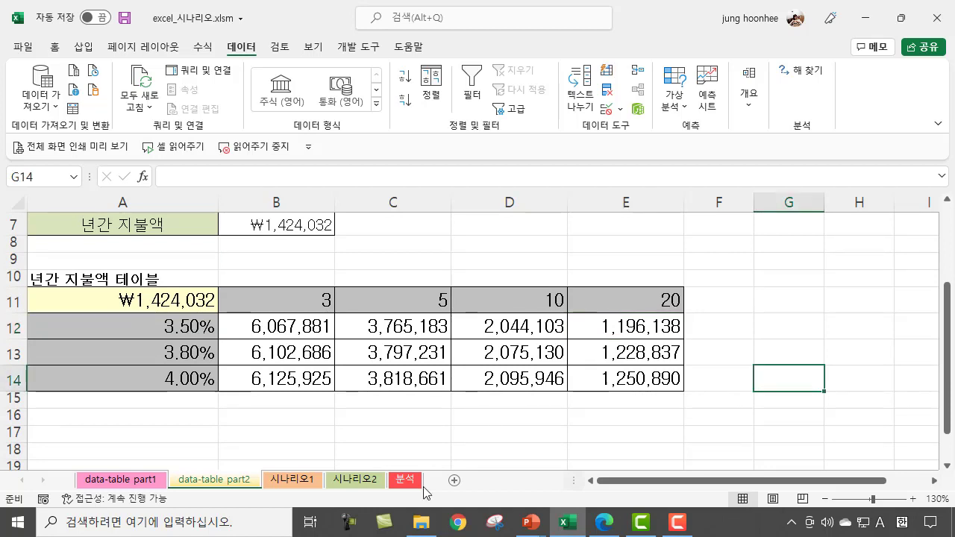
# Step: Compare the annual payment tables on the data-table part1 and data-table part2 sheets, checking the linked corner cell A11 on part2
pyautogui.click(126, 480)
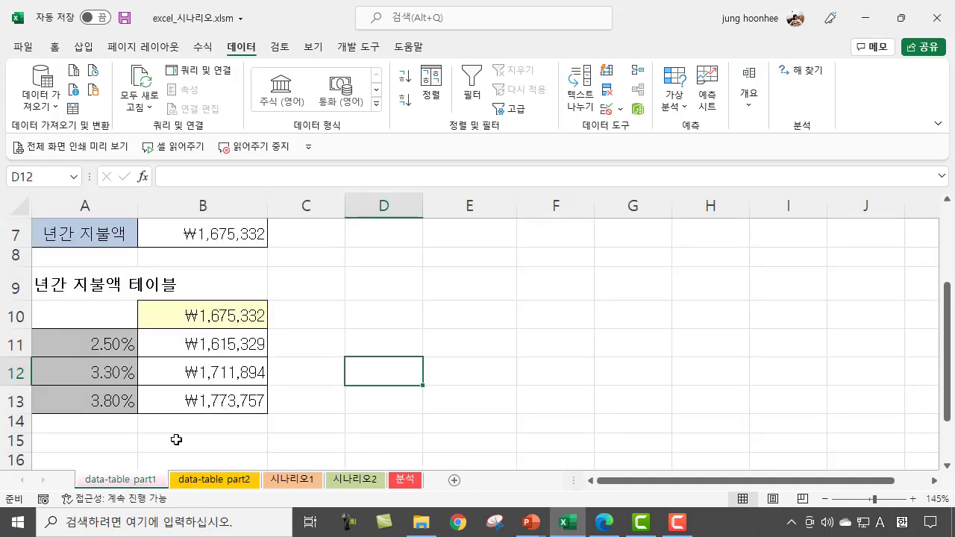
pyautogui.click(216, 480)
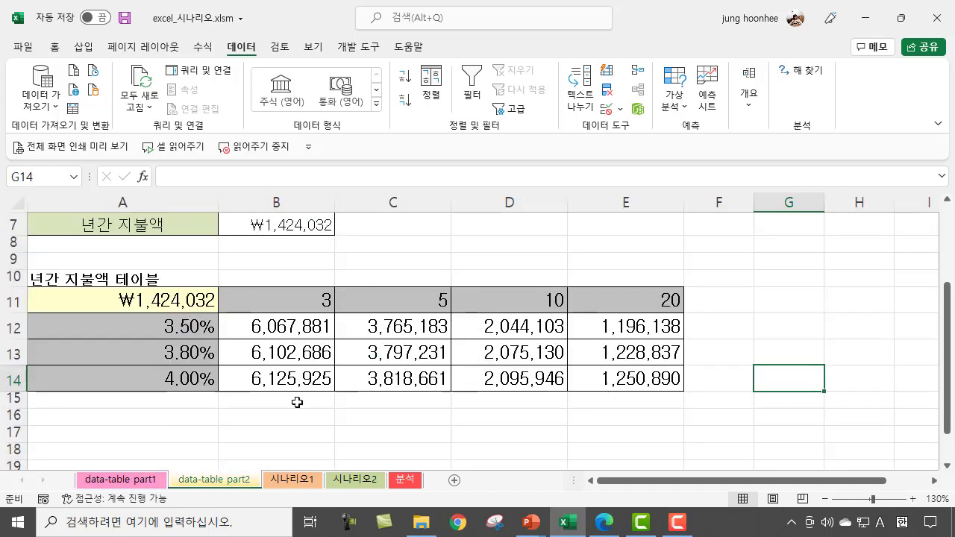
pyautogui.click(153, 303)
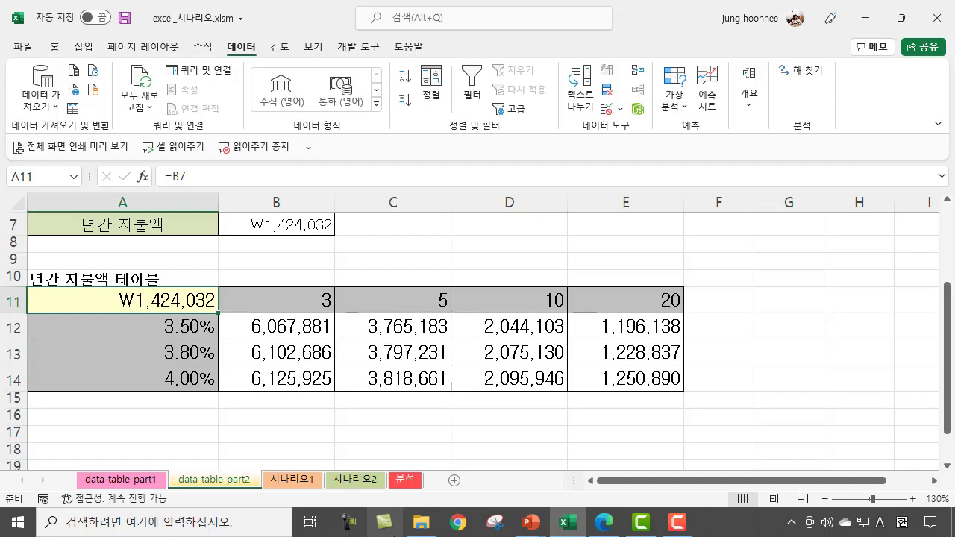
# Step: Switch to the running PowerPoint slide show and advance to the 시나리오 작업 slide
pyautogui.moveTo(531, 522)
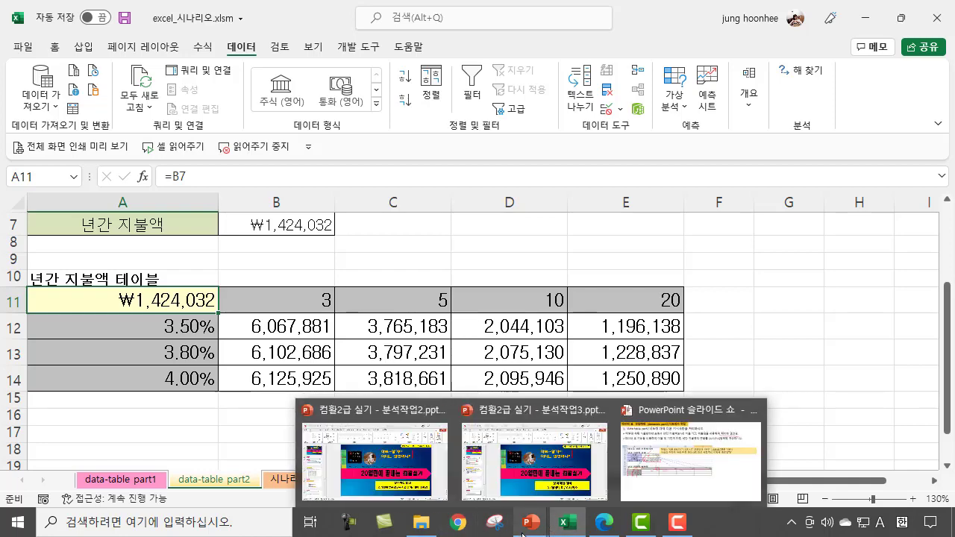
pyautogui.click(711, 459)
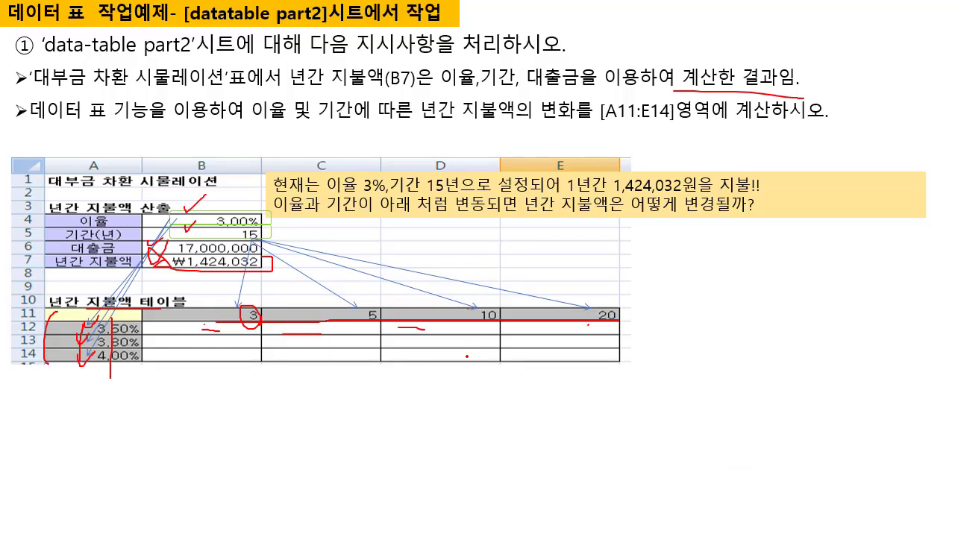
pyautogui.press('Right')
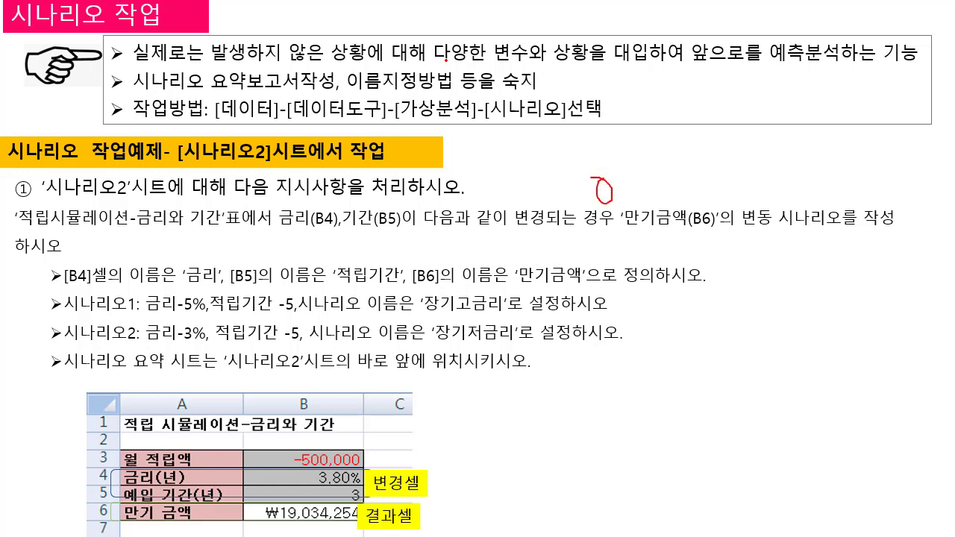
# Step: Underline the phrases on varied variables and situations, predictive analysis and the scenario summary report in red ink on the slide
pyautogui.moveTo(447, 67); pyautogui.dragTo(584, 60)
pyautogui.moveTo(607, 149); pyautogui.dragTo(645, 159)
pyautogui.moveTo(774, 67); pyautogui.dragTo(902, 68)
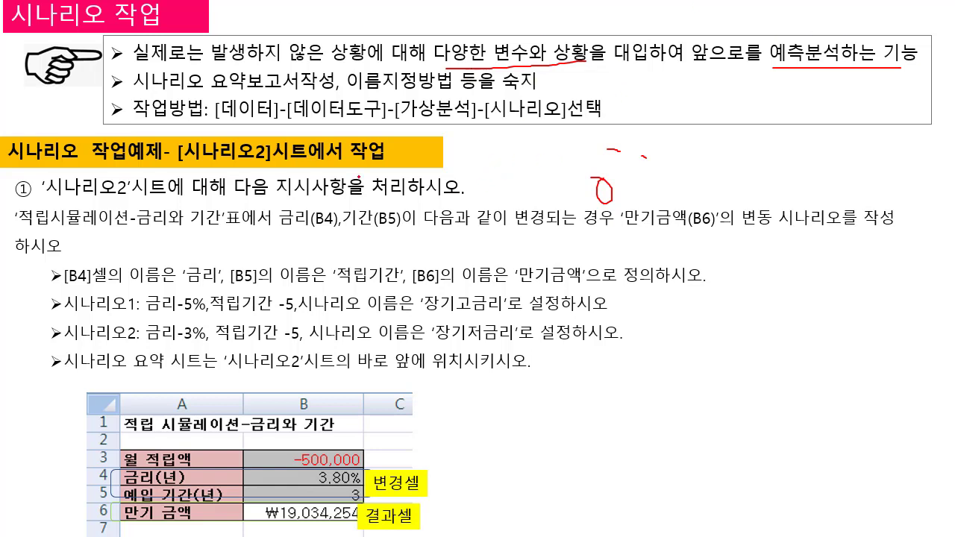
pyautogui.moveTo(138, 90); pyautogui.dragTo(311, 90)
# Step: Return from the slide show to the excel_시나리오.xlsm workbook in Excel and open the 시나리오2 sheet
pyautogui.rightClick(439, 345)
pyautogui.moveTo(522, 315)
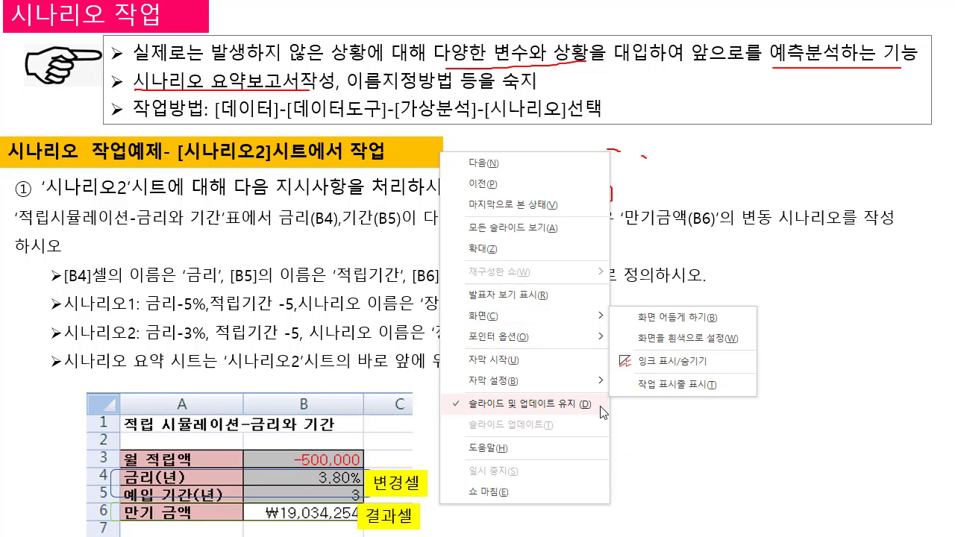
pyautogui.click(693, 386)
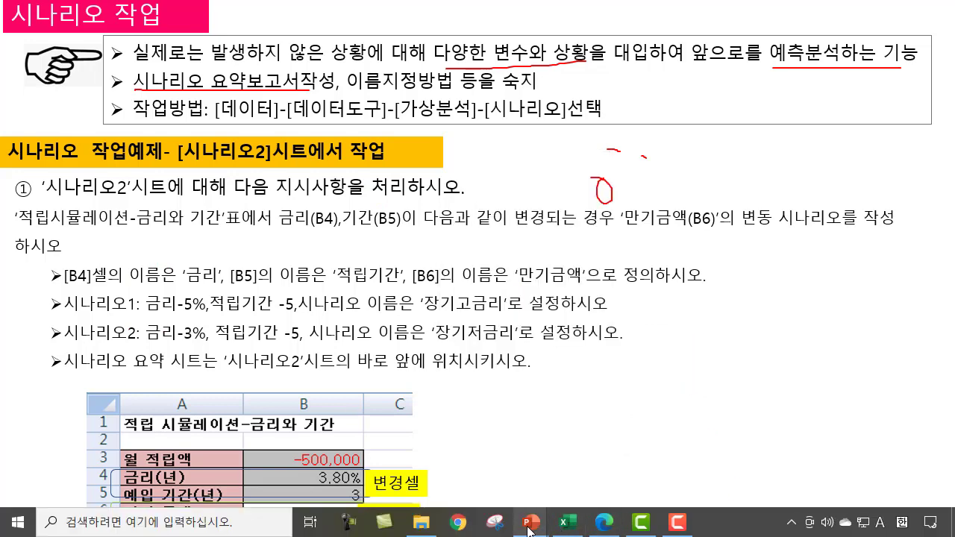
pyautogui.click(577, 471)
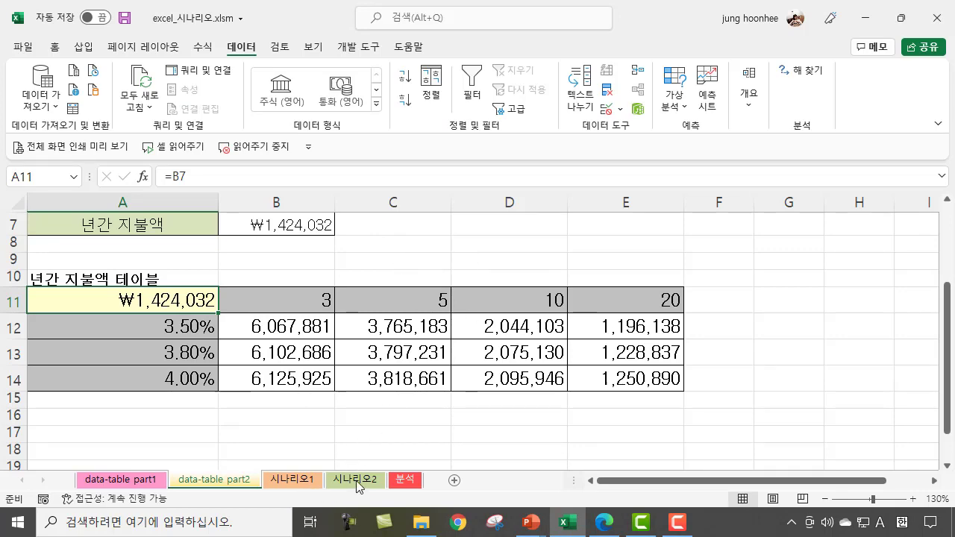
pyautogui.click(288, 482)
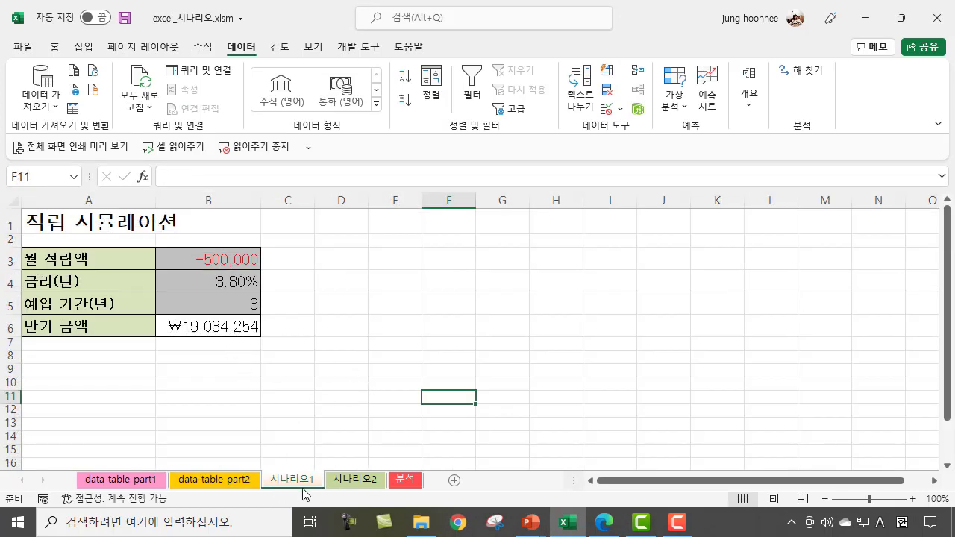
pyautogui.click(355, 482)
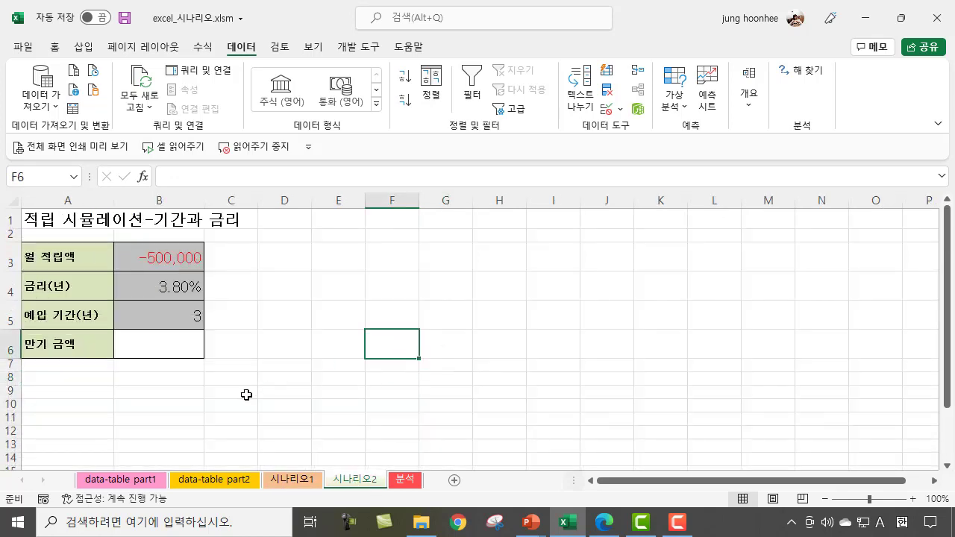
pyautogui.click(314, 333)
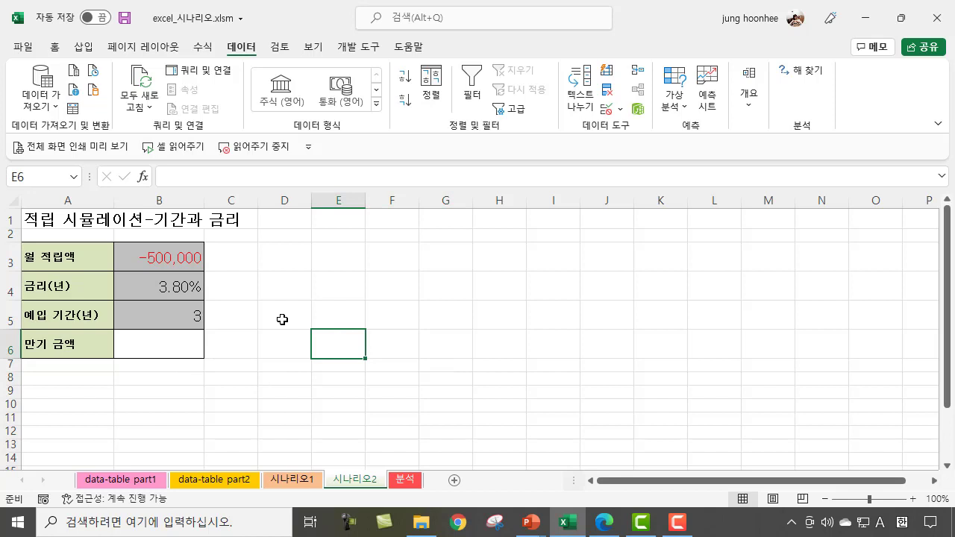
pyautogui.click(148, 345)
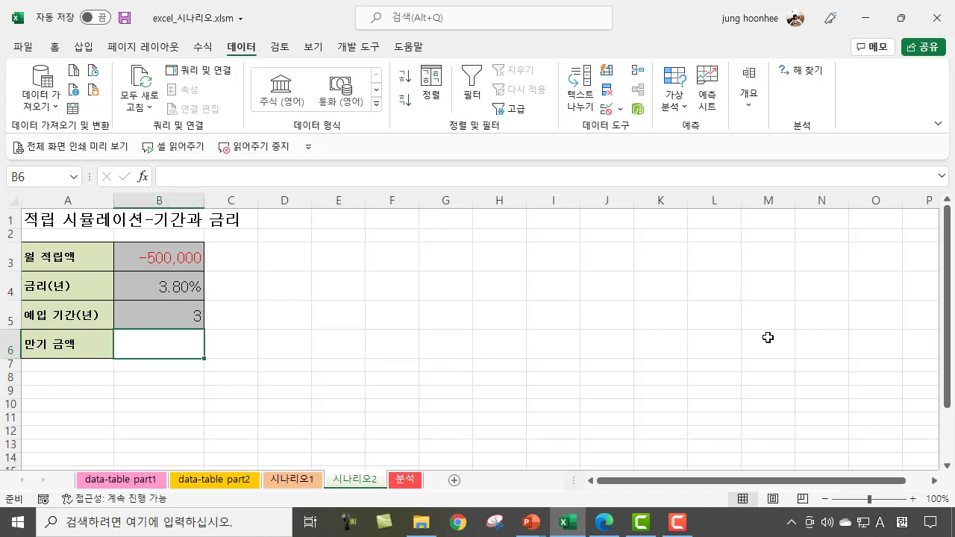
pyautogui.write('=')
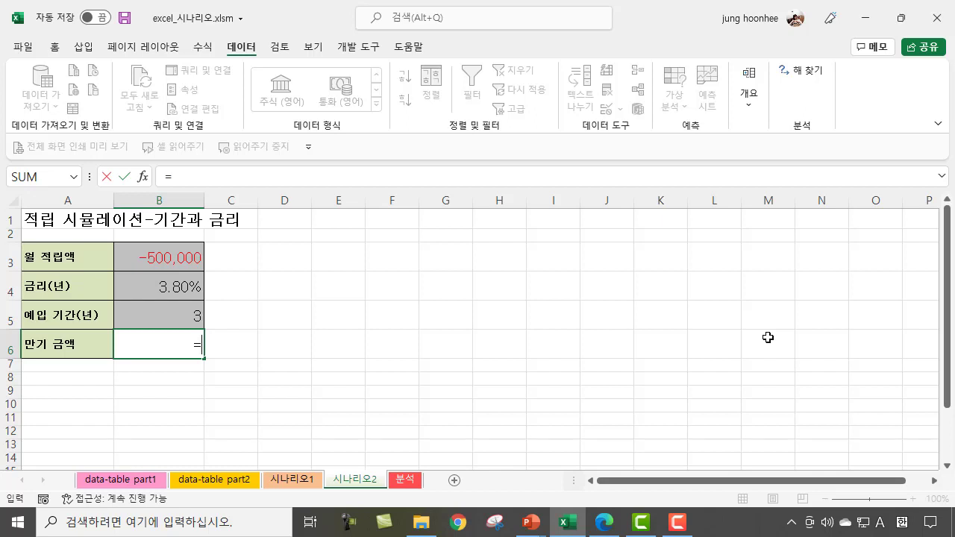
pyautogui.click(178, 294)
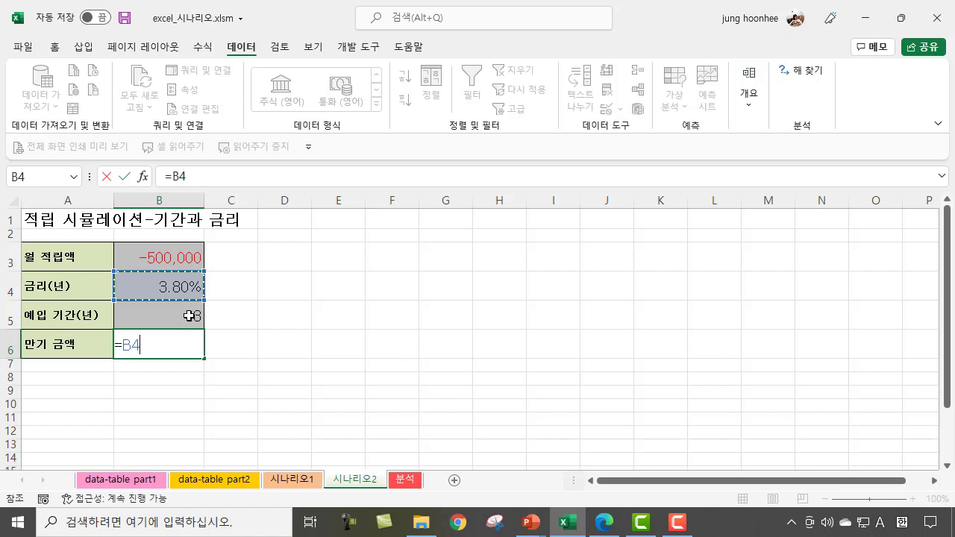
pyautogui.press('Escape')
pyautogui.click(349, 336)
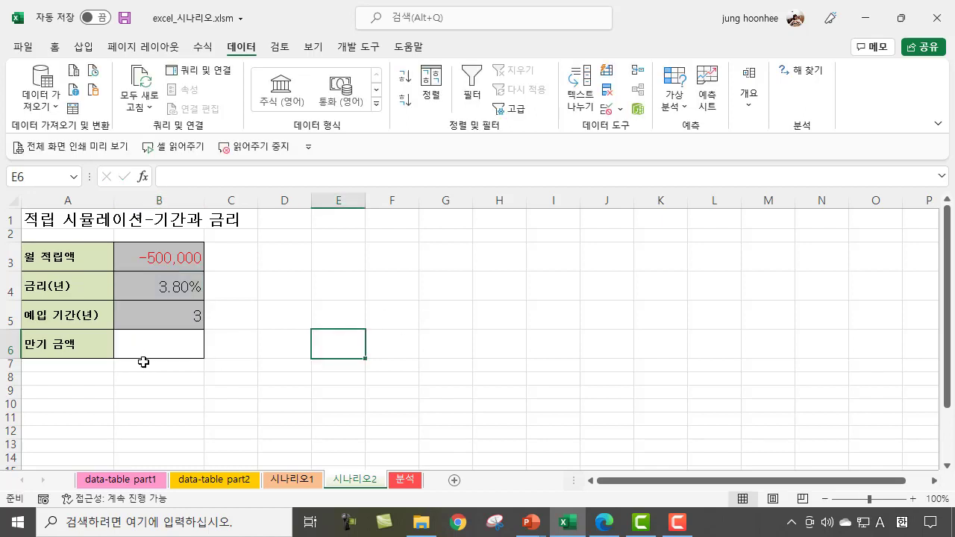
# Step: Begin an FV formula in the maturity amount cell B6 with the monthly interest rate B4/12 as its rate argument
pyautogui.click(179, 343)
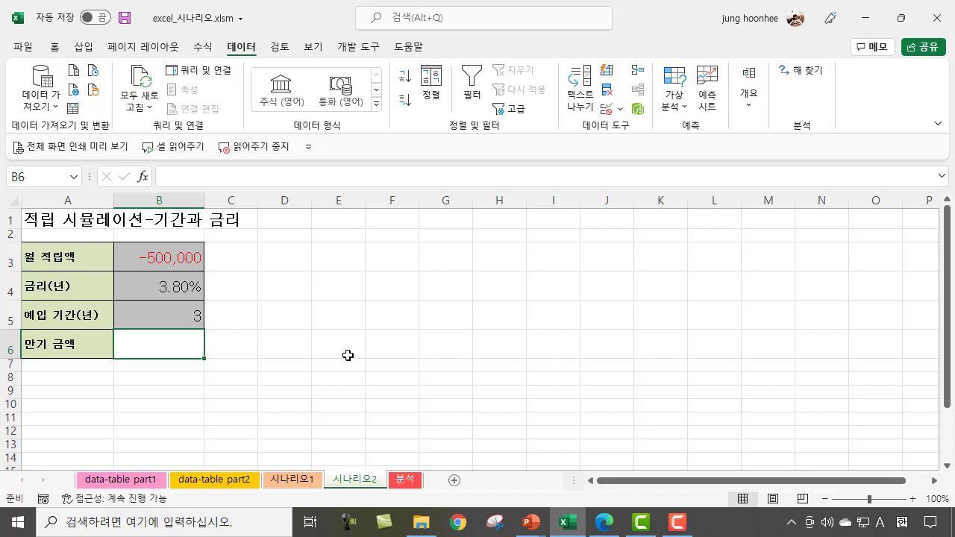
pyautogui.write('=')
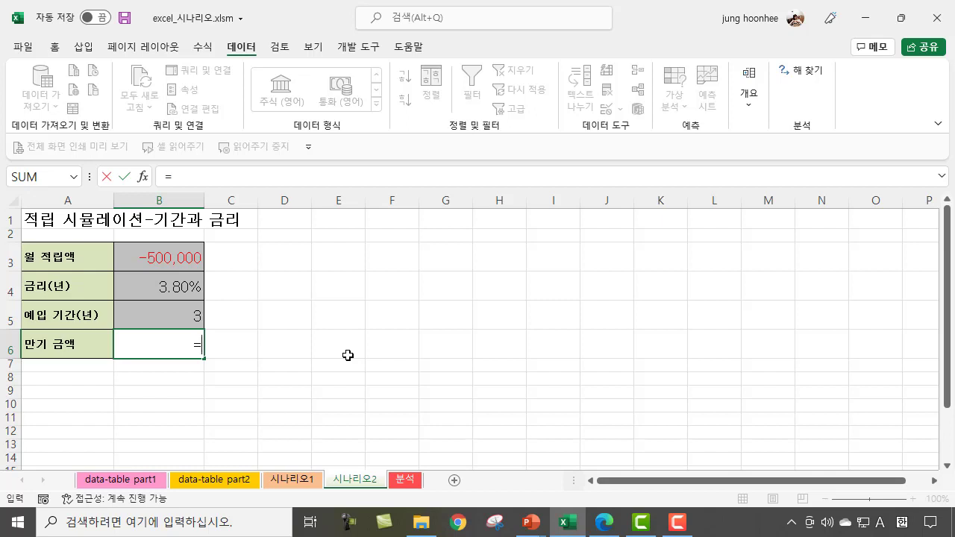
pyautogui.write('FV')
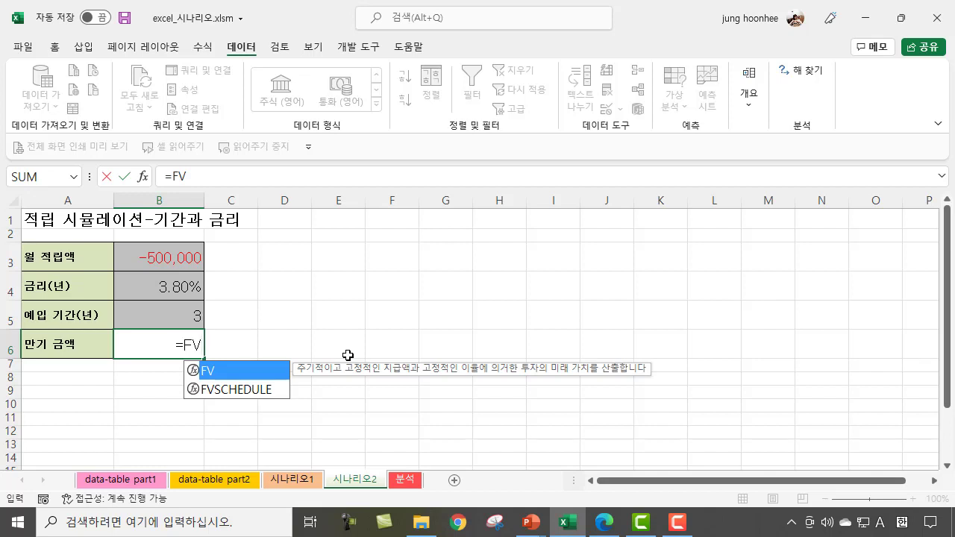
pyautogui.write('(')
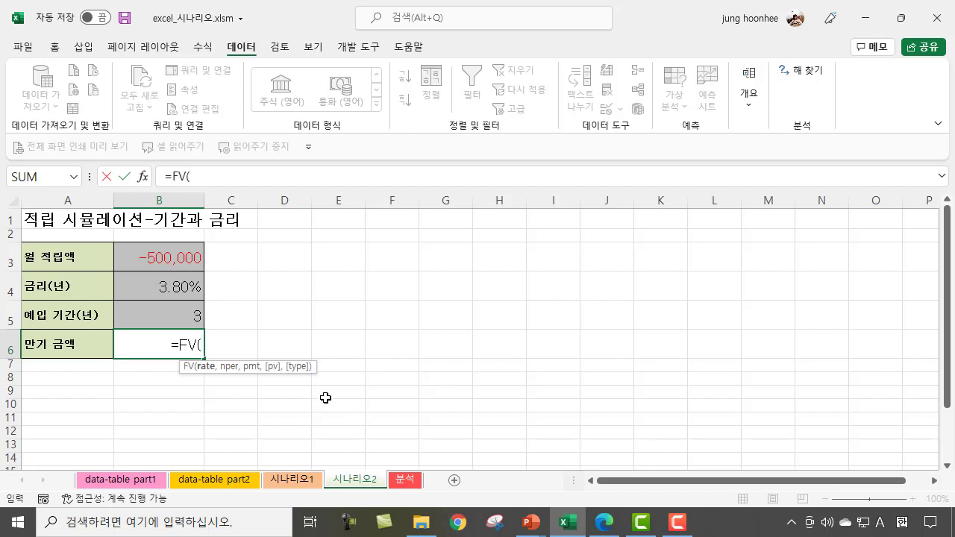
pyautogui.click(172, 287)
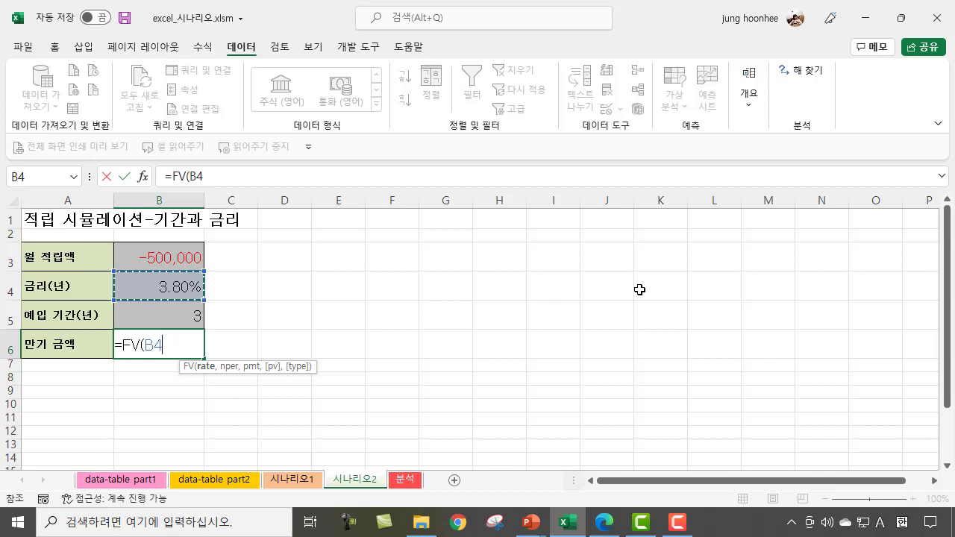
pyautogui.write('/12')
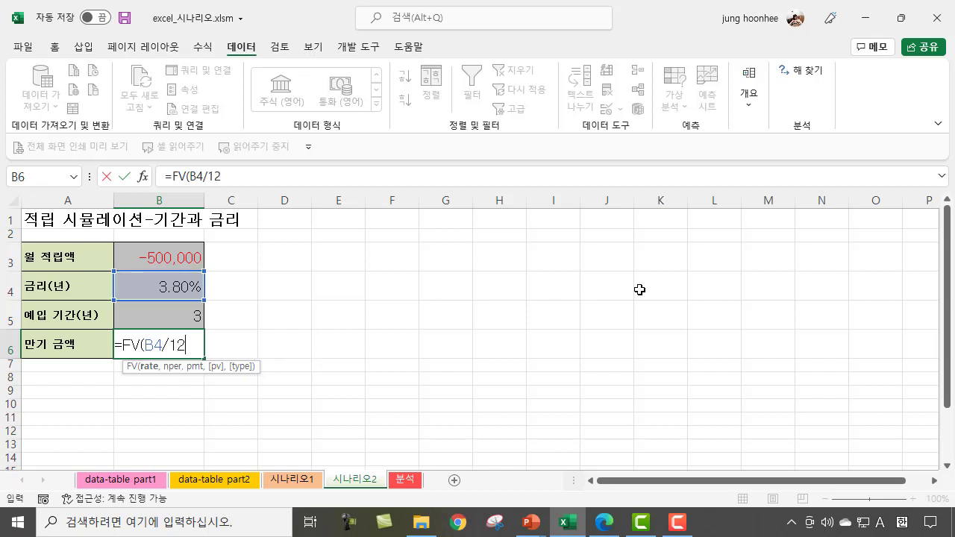
pyautogui.write(',')
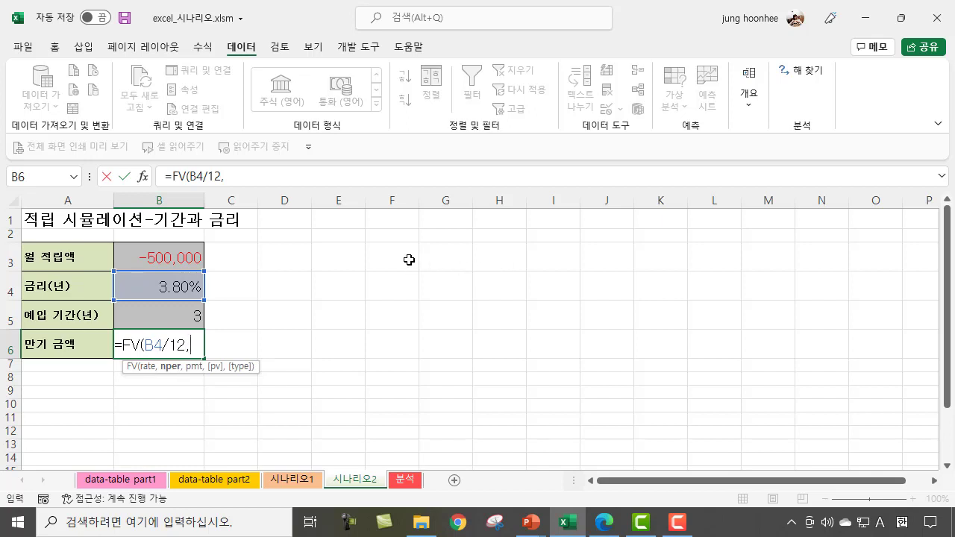
# Step: Complete the FV formula in B6 with B5*12 as the number of periods and the monthly deposit B3 as the payment
pyautogui.click(176, 317)
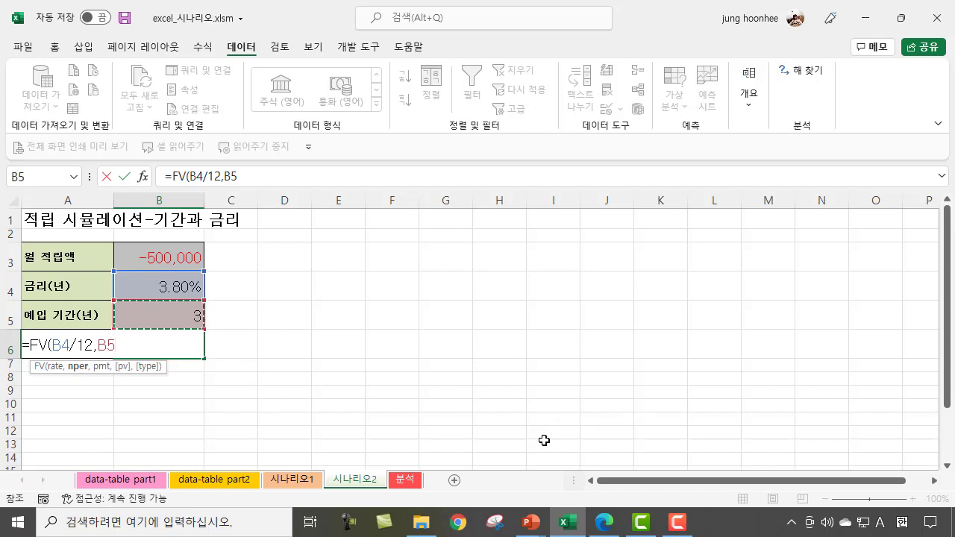
pyautogui.write('*12,')
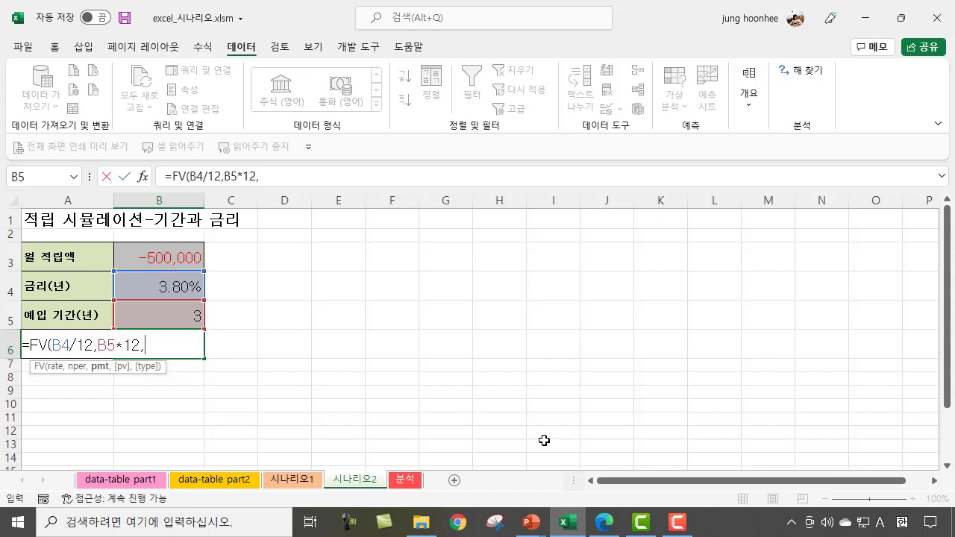
pyautogui.click(163, 255)
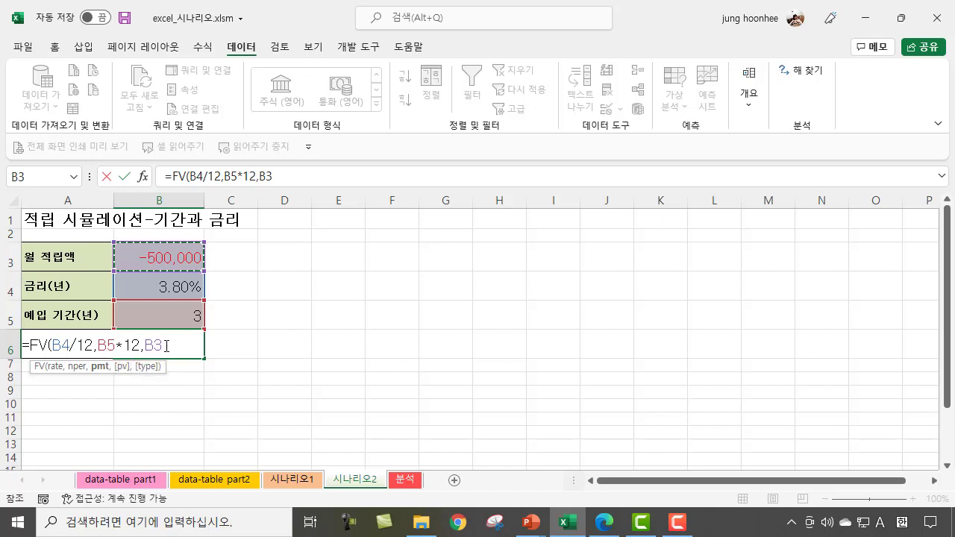
pyautogui.write(')')
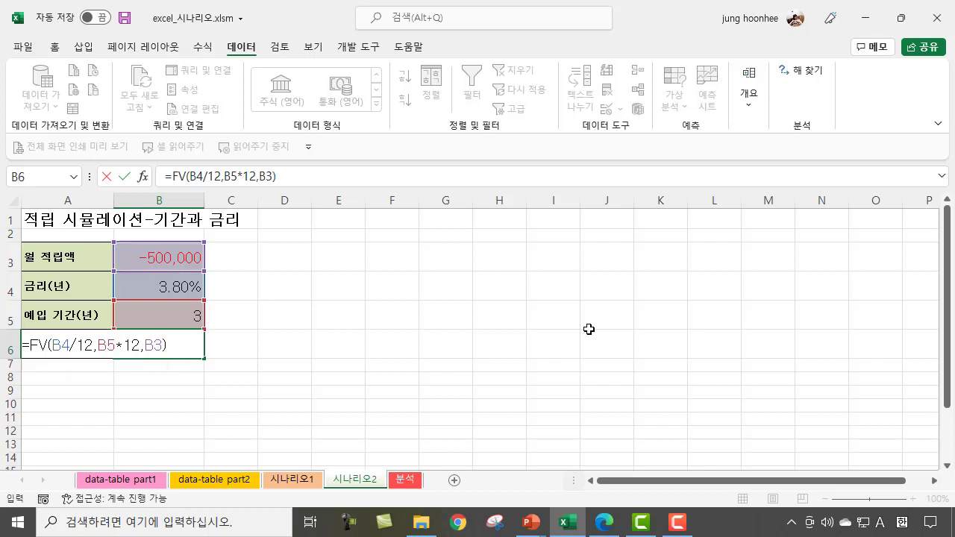
pyautogui.press('Return')
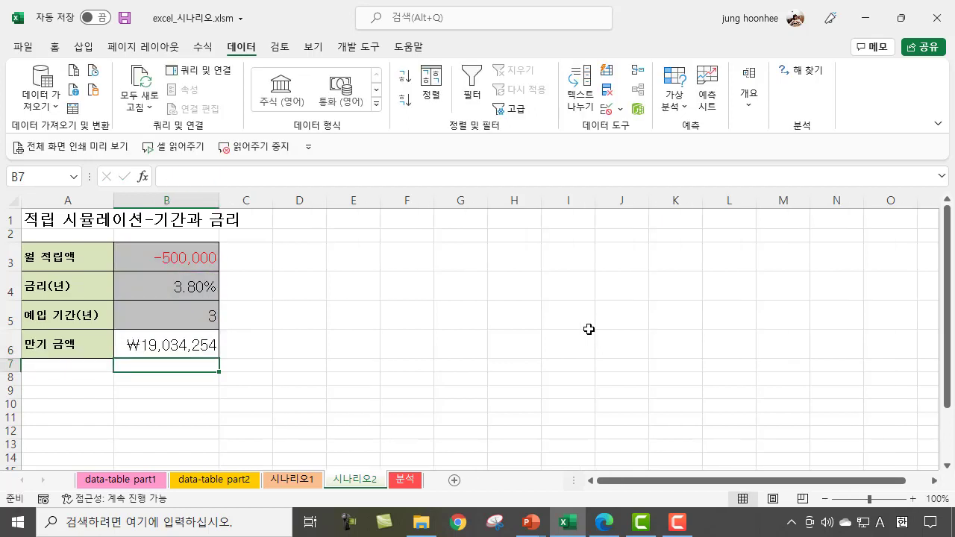
# Step: Examine the maturity formula in B6 and the rate in B4 on 시나리오2, and compare them with the B6 formula on 시나리오1
pyautogui.click(192, 345)
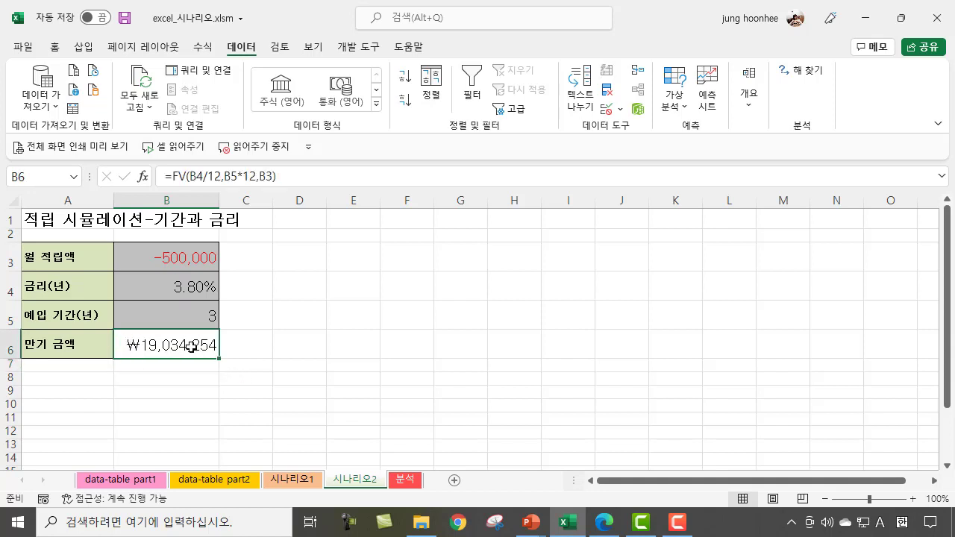
pyautogui.click(371, 337)
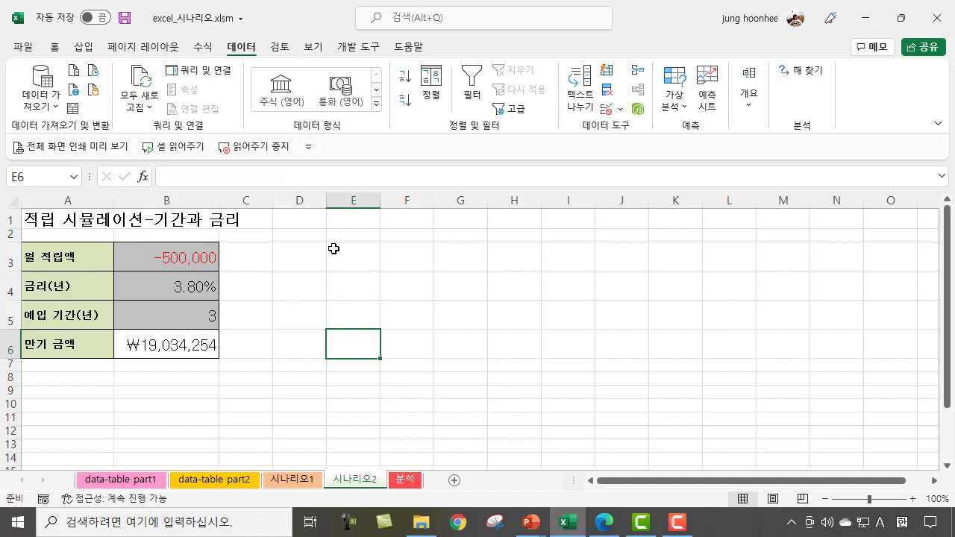
pyautogui.click(197, 294)
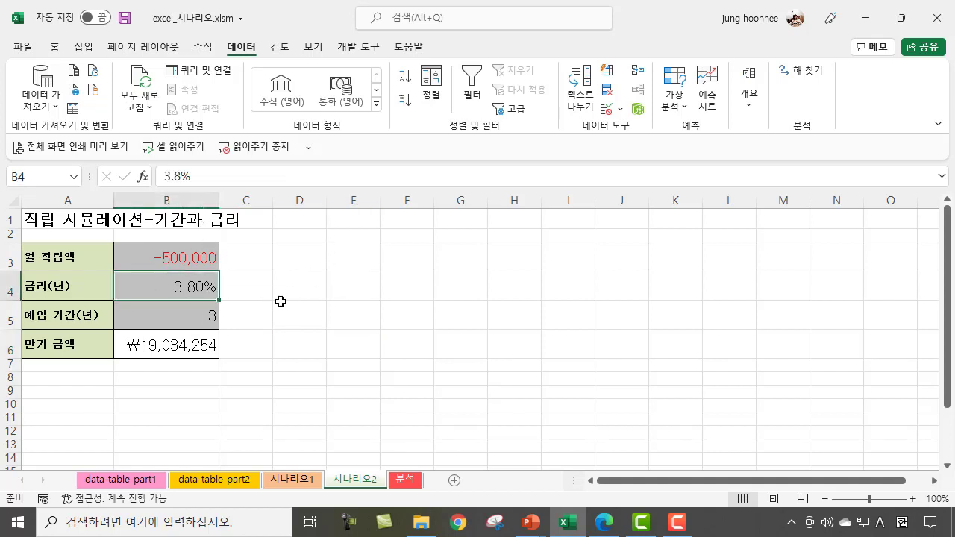
pyautogui.click(280, 304)
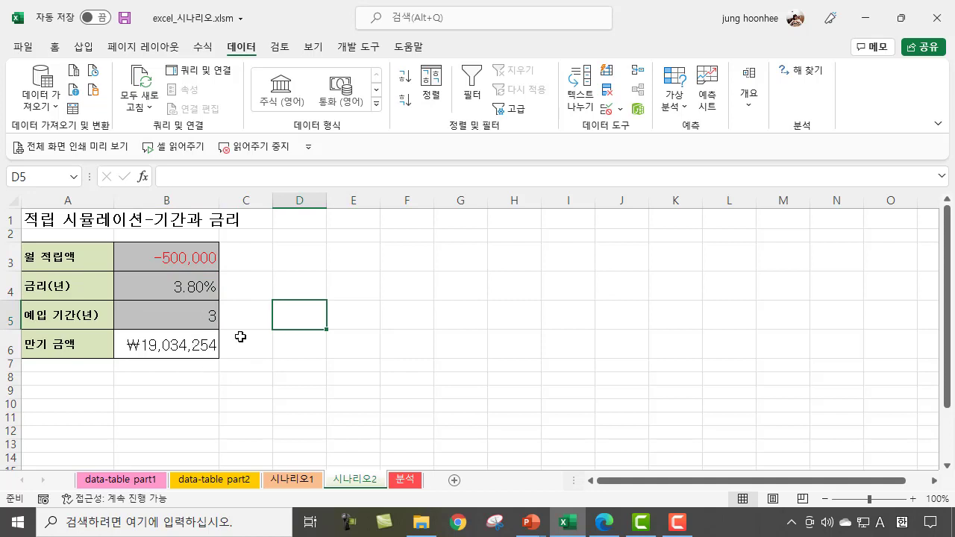
pyautogui.click(183, 346)
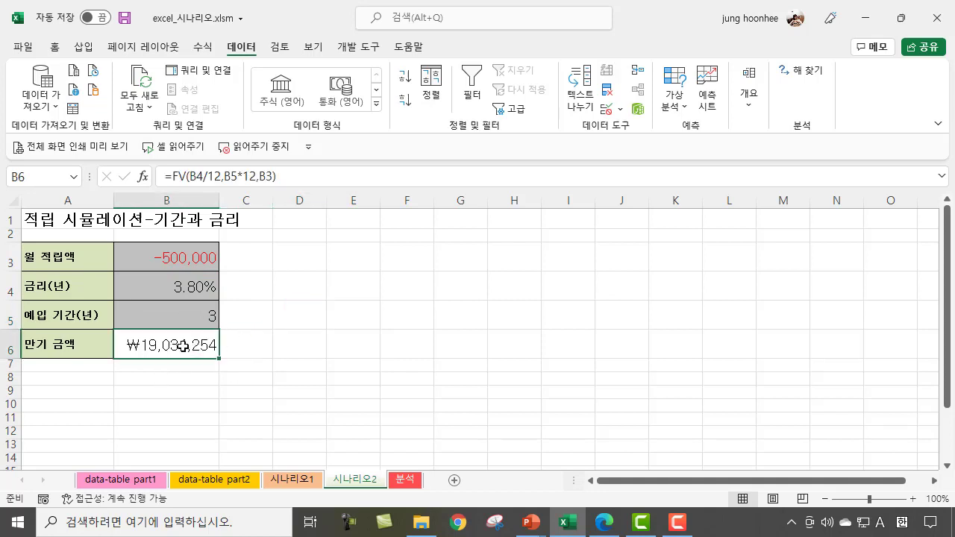
pyautogui.click(253, 388)
pyautogui.click(149, 341)
pyautogui.click(223, 348)
pyautogui.click(136, 346)
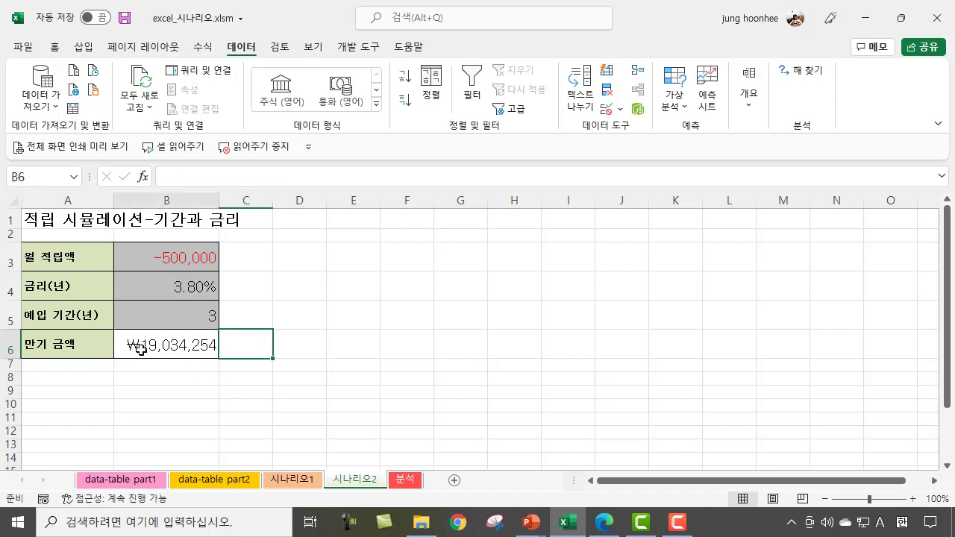
pyautogui.click(295, 480)
pyautogui.click(228, 326)
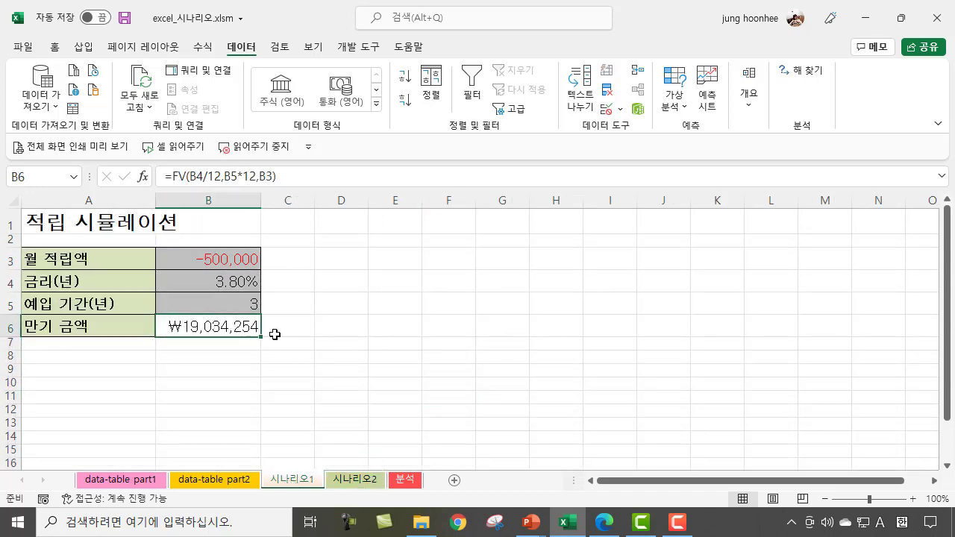
# Step: Examine the maturity formula in B6 and the monthly deposit in B3 on the 시나리오1 sheet
pyautogui.click(418, 353)
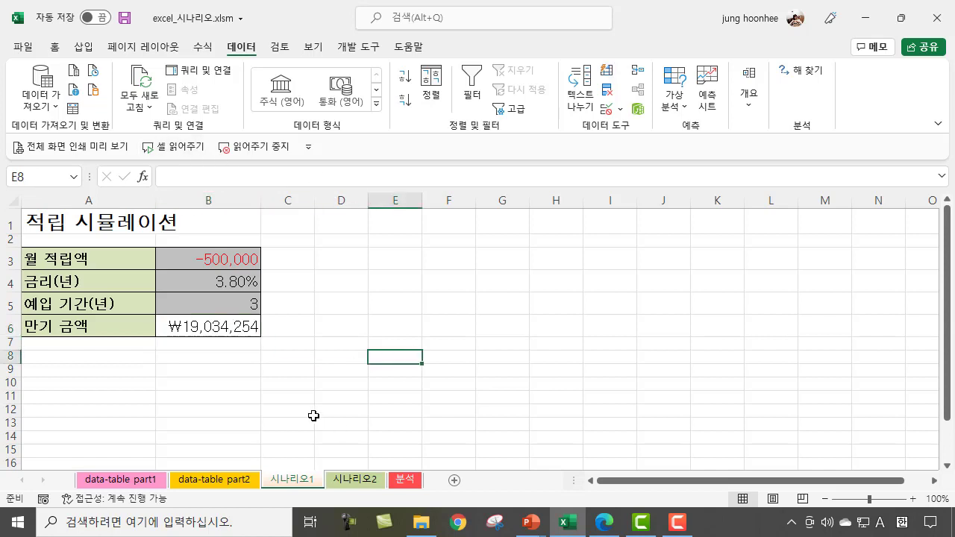
pyautogui.click(310, 411)
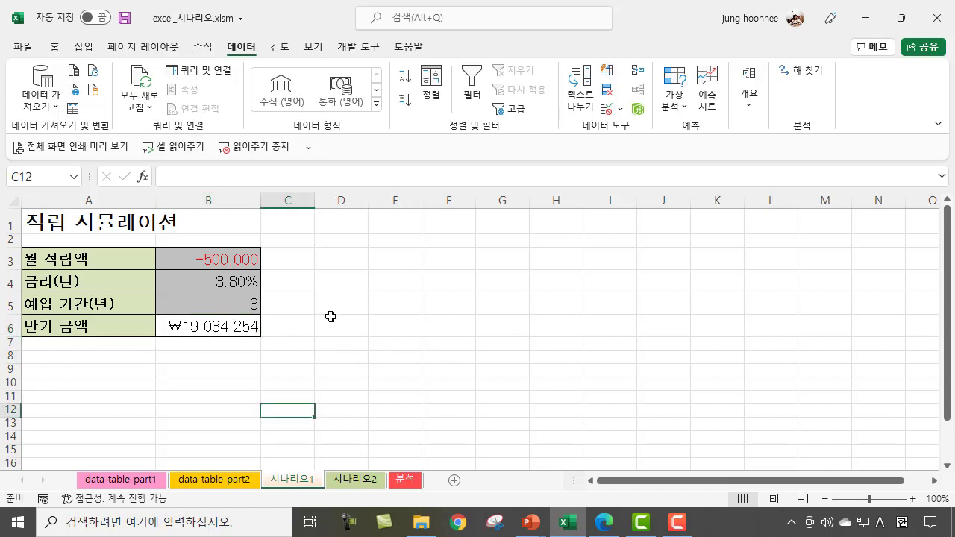
pyautogui.click(110, 325)
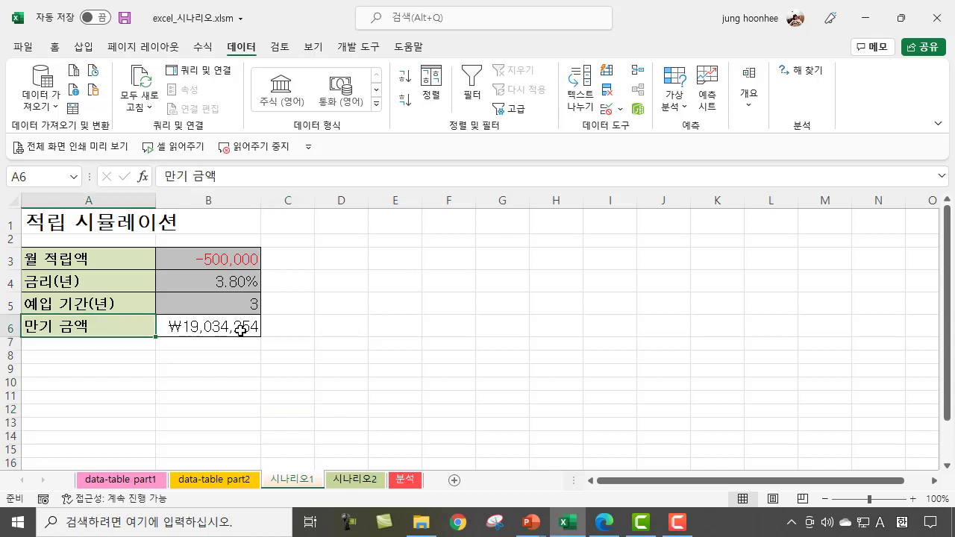
pyautogui.click(208, 328)
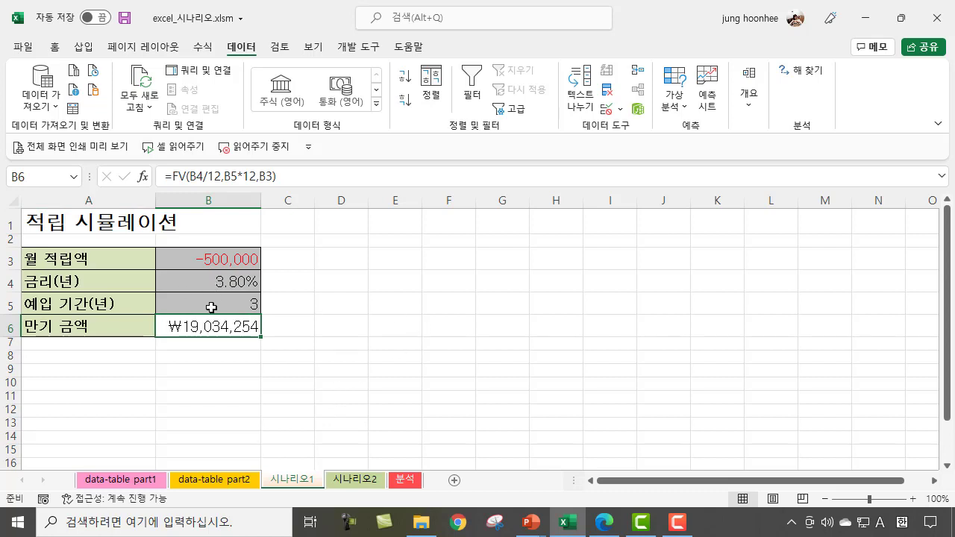
pyautogui.click(410, 366)
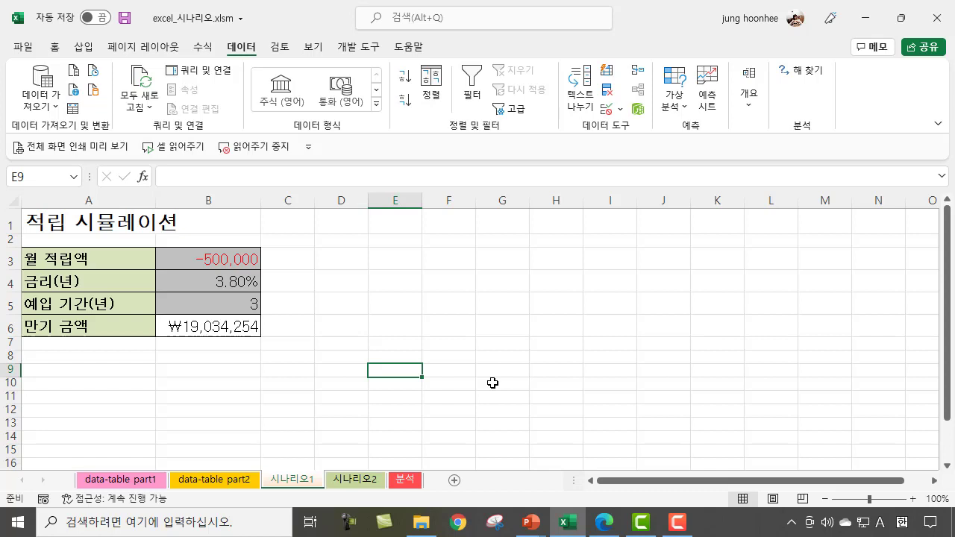
pyautogui.click(332, 321)
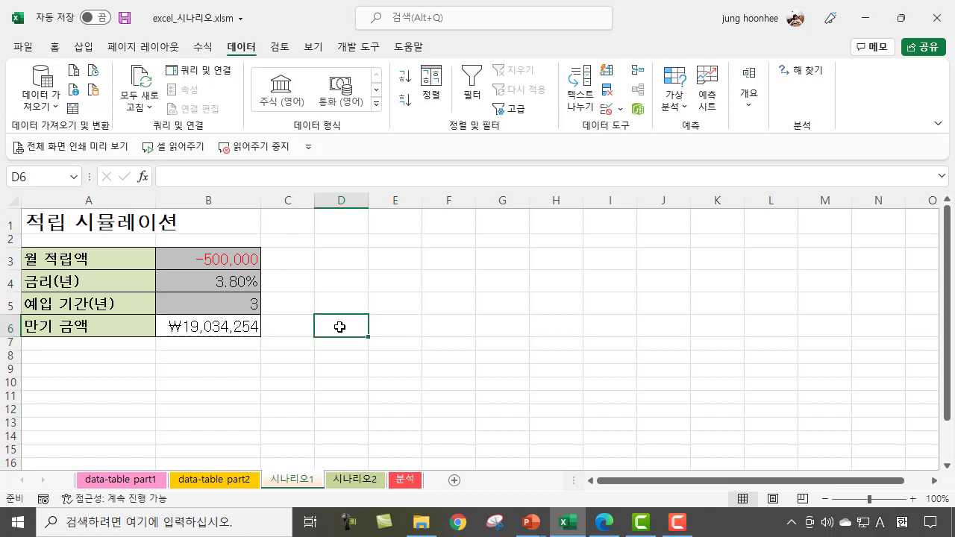
pyautogui.click(203, 326)
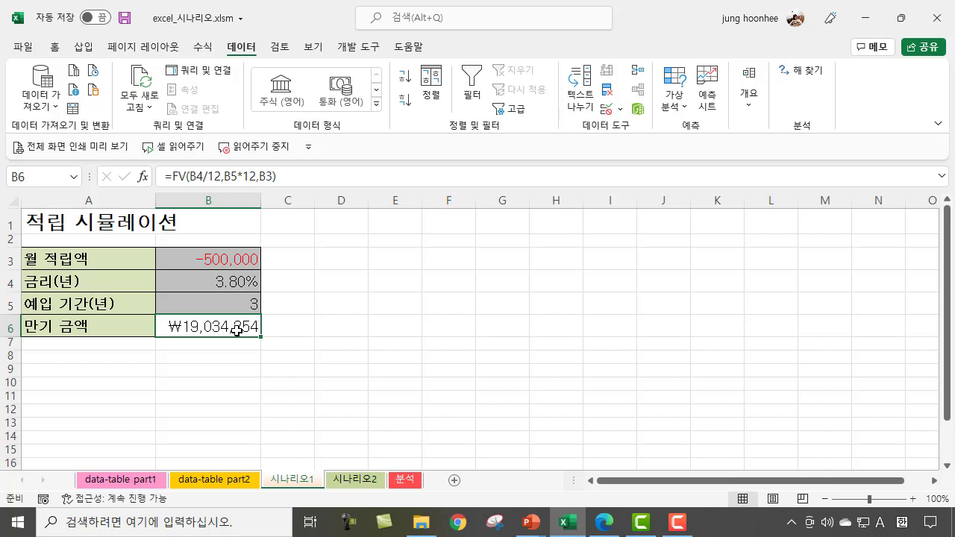
pyautogui.click(224, 259)
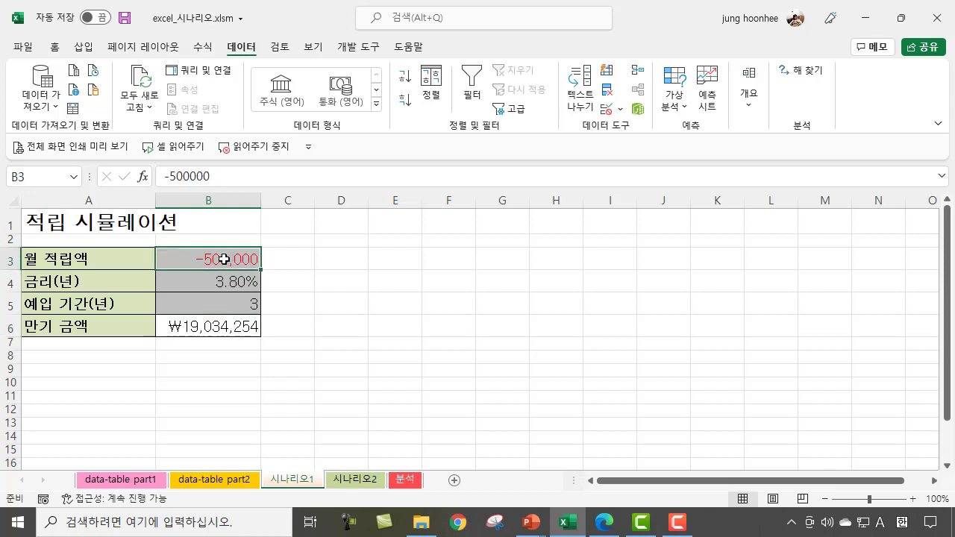
# Step: Start a new scenario in the Scenario Manager for the 시나리오1 sheet and name it 적립액높아
pyautogui.click(245, 327)
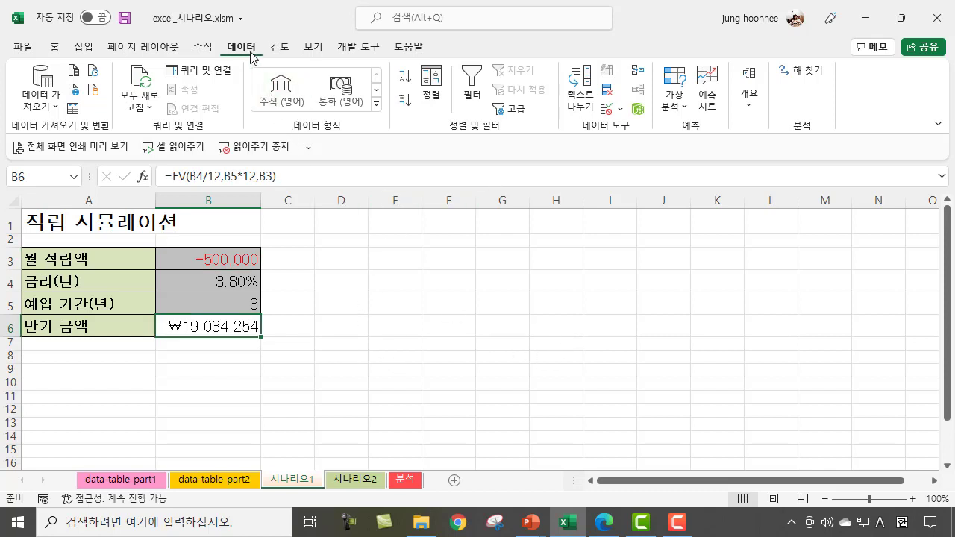
pyautogui.click(684, 112)
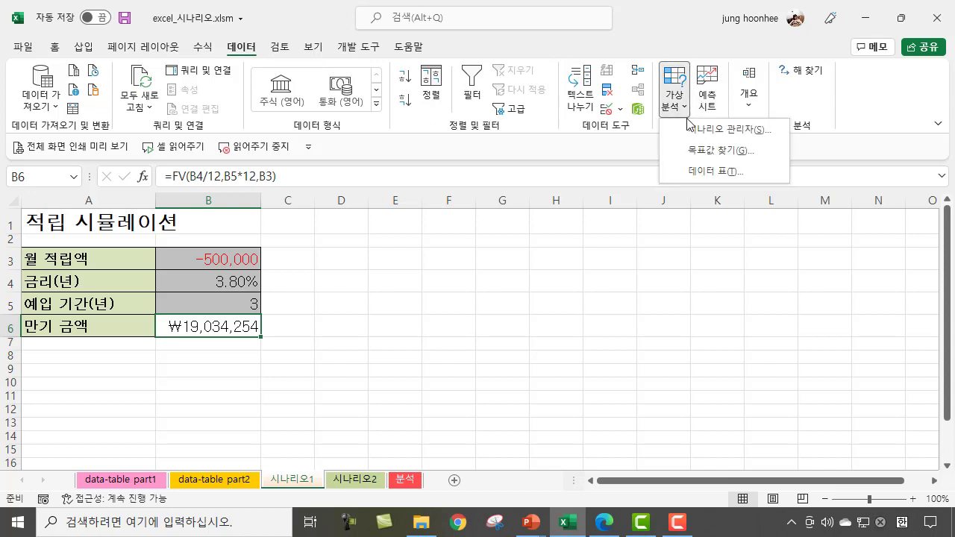
pyautogui.click(735, 131)
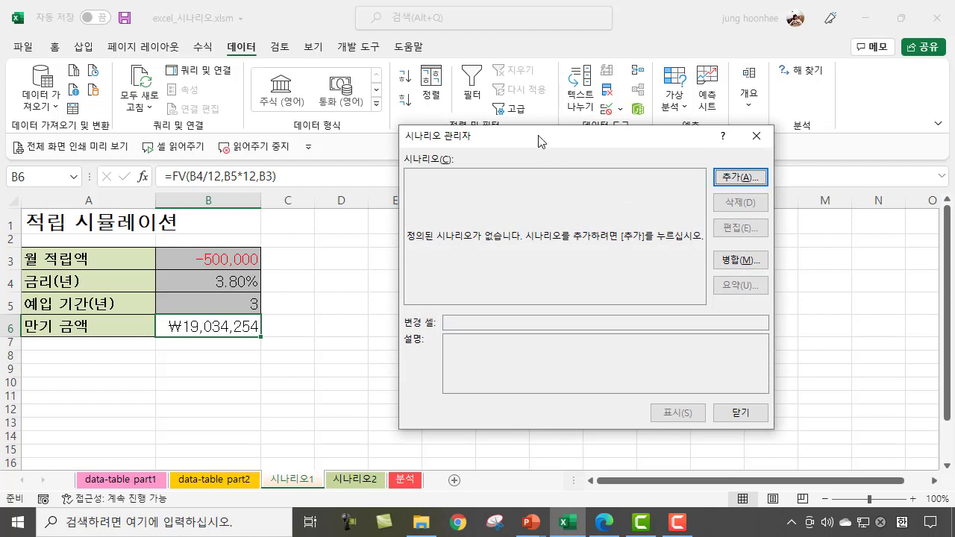
pyautogui.moveTo(542, 140); pyautogui.dragTo(507, 162)
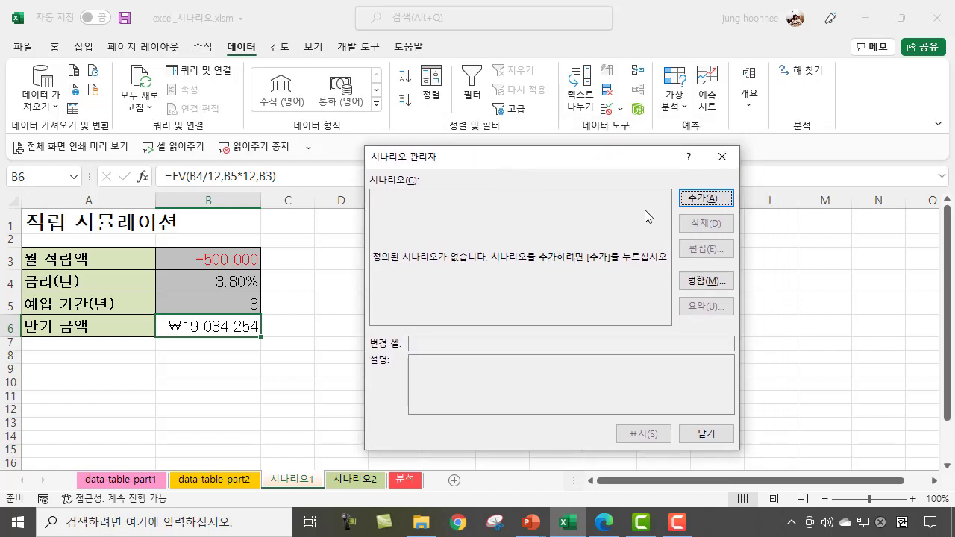
pyautogui.click(718, 199)
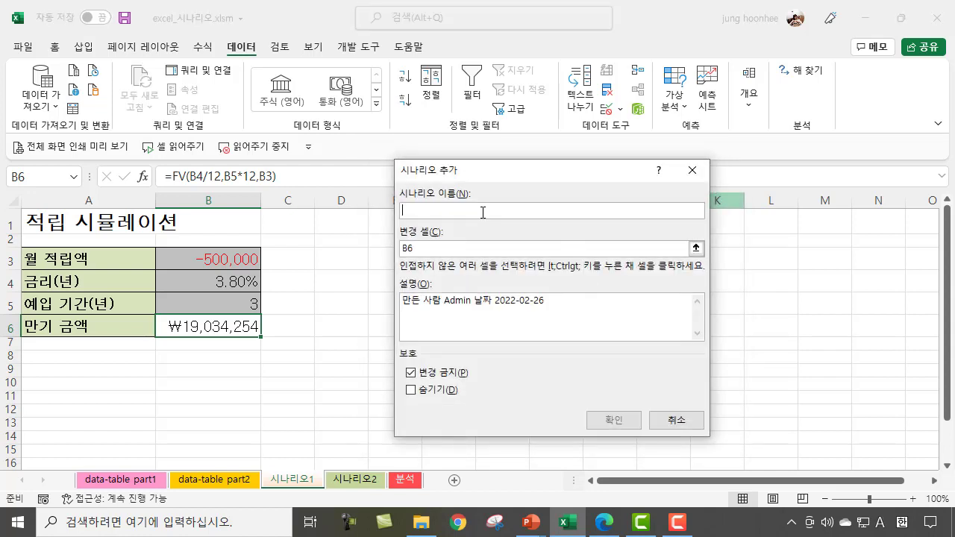
pyautogui.write('wjr')
pyautogui.press('BackSpace')
pyautogui.press('BackSpace')
pyautogui.press('BackSpace')
pyautogui.write('적립애')
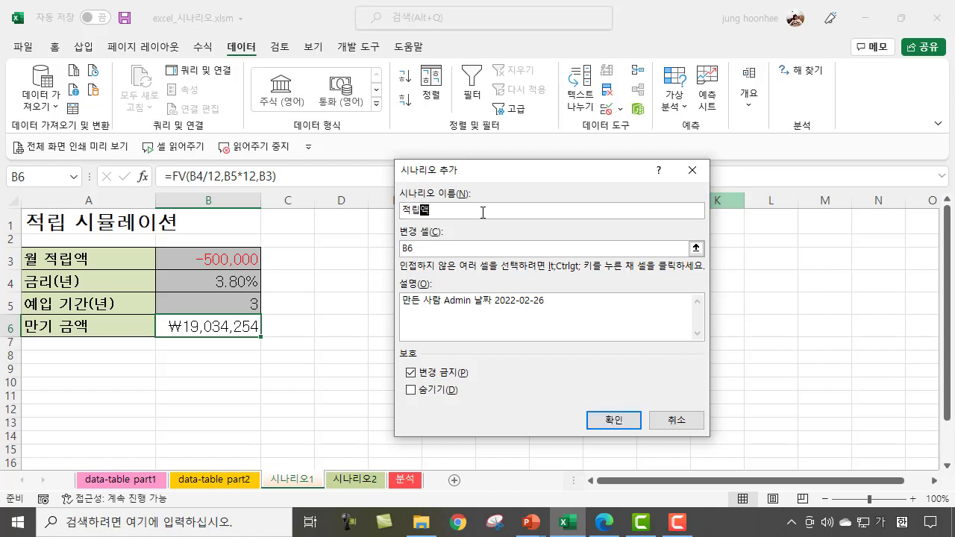
pyautogui.write('높ㅇ')
# Step: Make the monthly deposit B3 the scenario's changing cell and set its scenario value to -800000
pyautogui.click(450, 248)
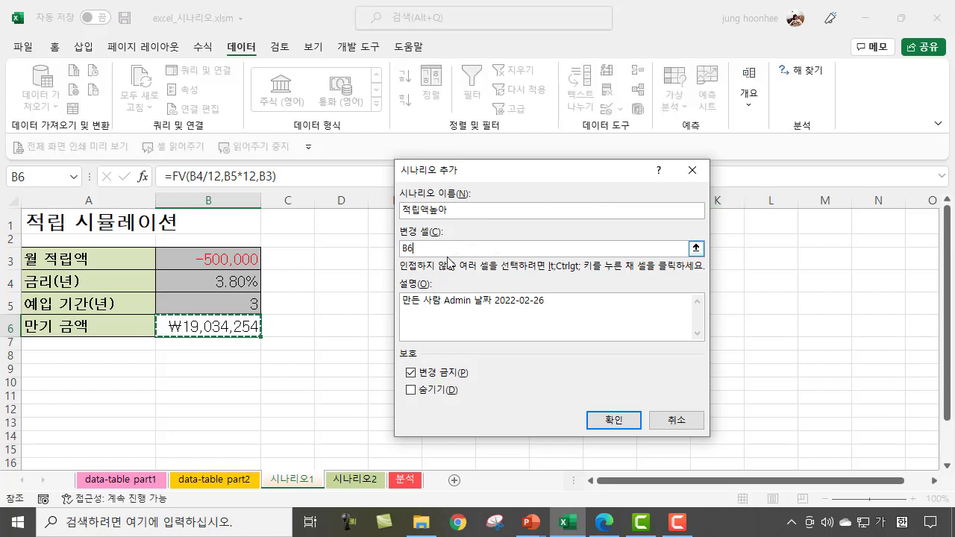
pyautogui.click(228, 260)
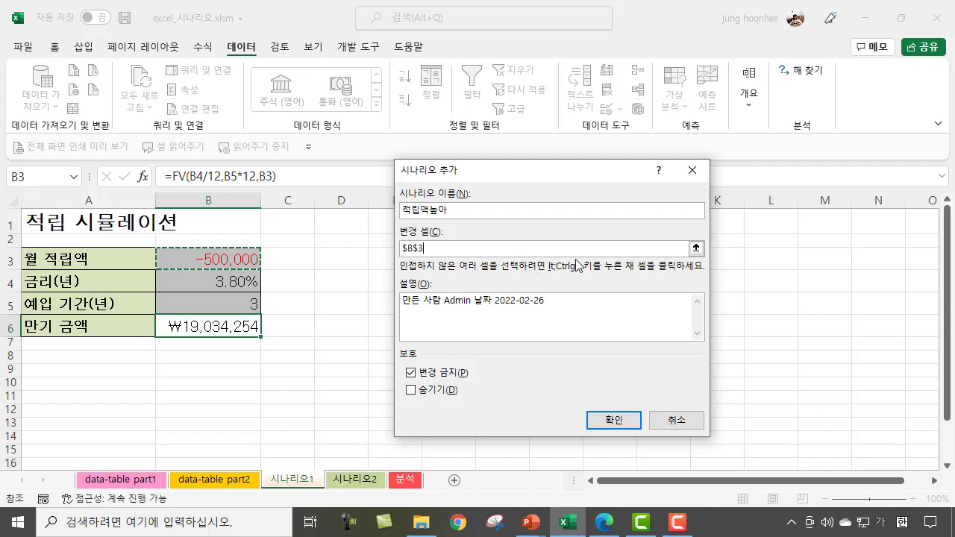
pyautogui.click(612, 423)
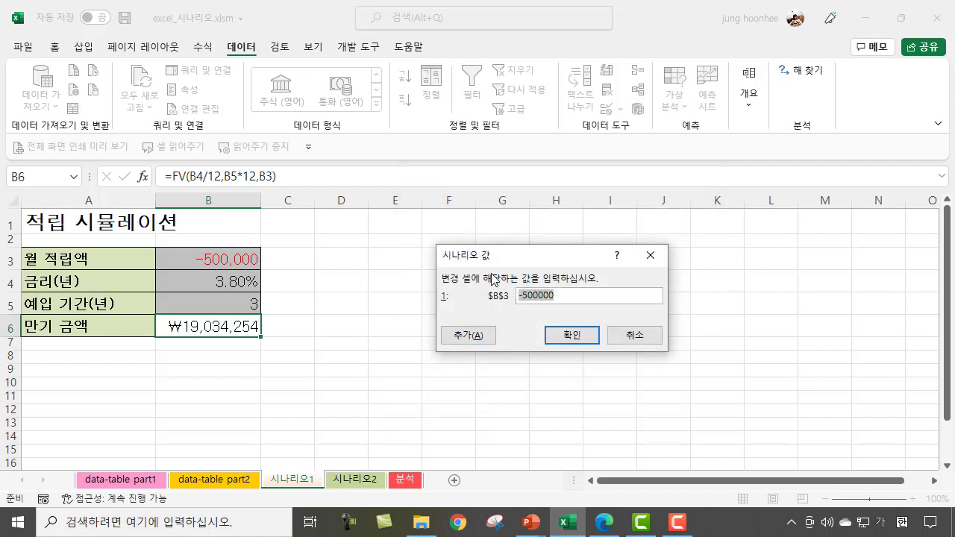
pyautogui.moveTo(554, 260); pyautogui.dragTo(546, 235)
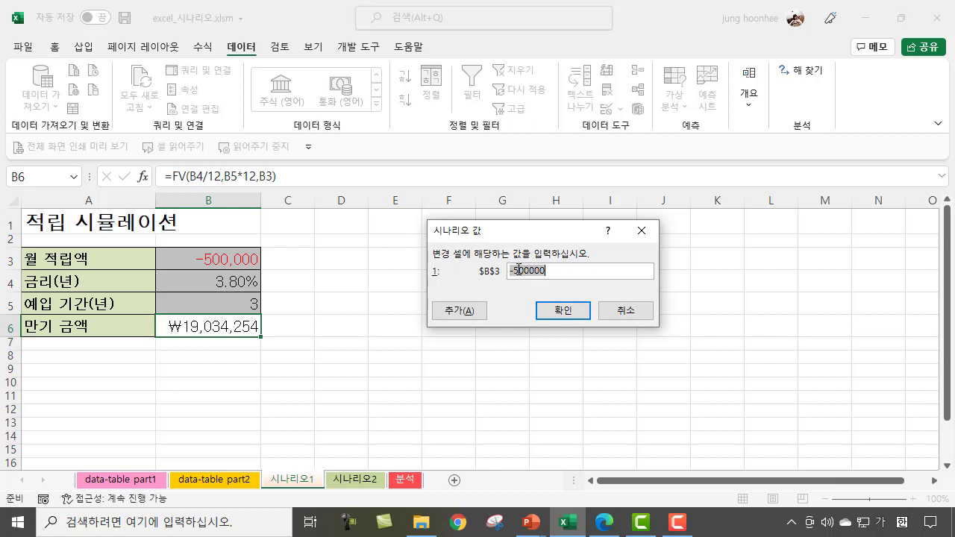
pyautogui.click(518, 270)
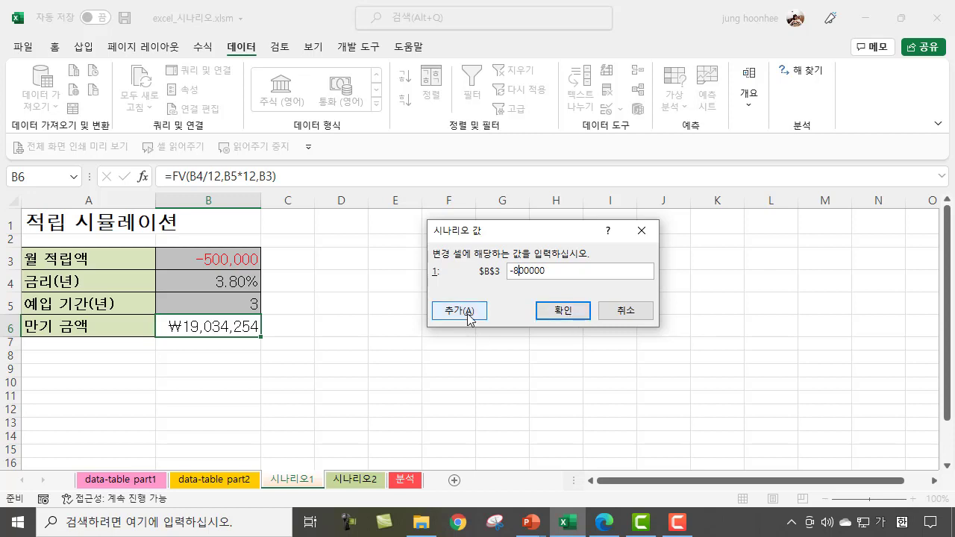
pyautogui.click(549, 315)
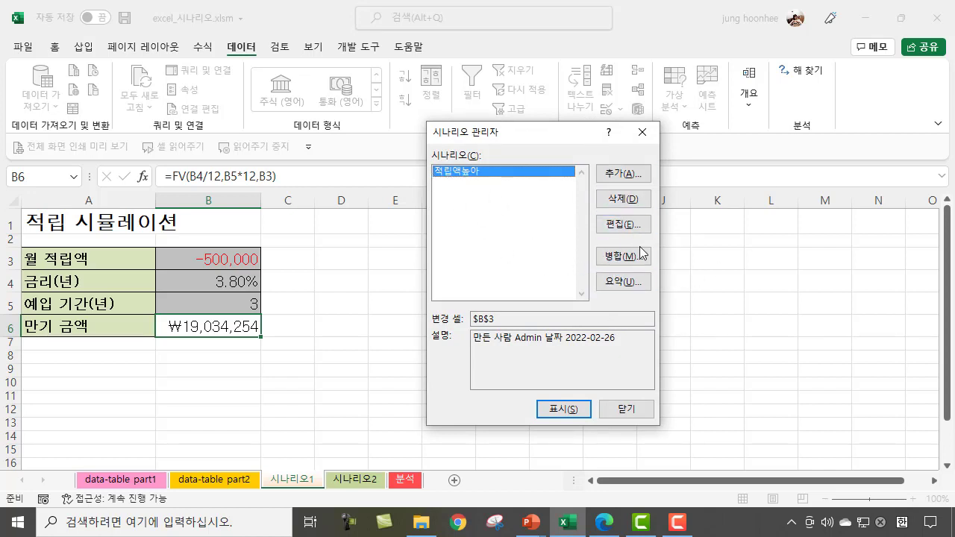
# Step: Create a scenario summary report with the maturity amount B6 as the result cell and check the 적립액높아 result
pyautogui.click(618, 287)
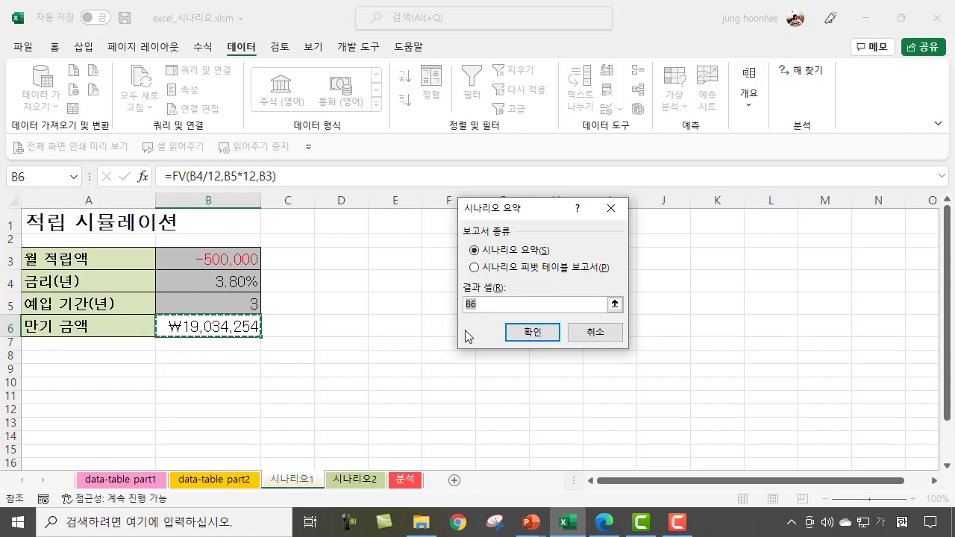
pyautogui.click(515, 336)
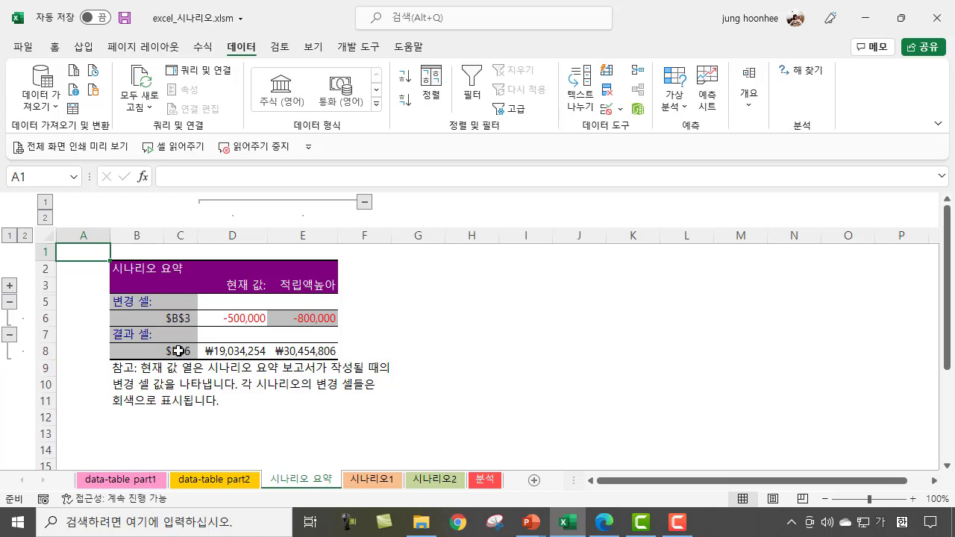
pyautogui.click(308, 354)
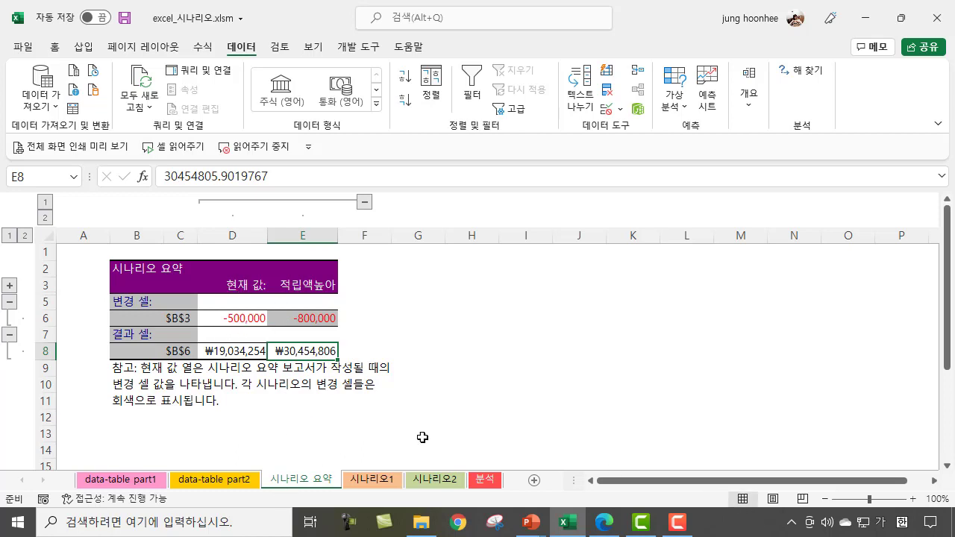
# Step: Compare the 시나리오 요약 sheet with 시나리오1 and delete the summary sheet
pyautogui.rightClick(322, 481)
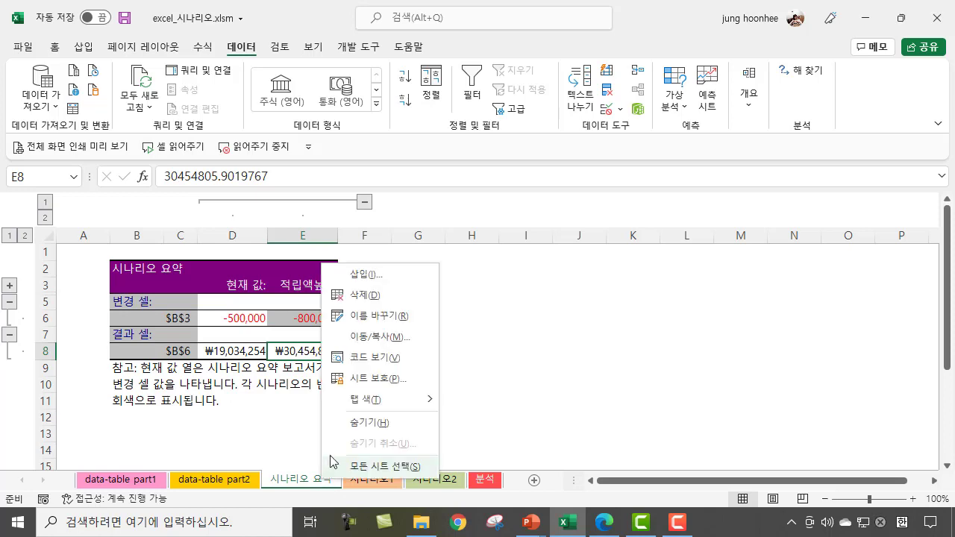
pyautogui.click(524, 423)
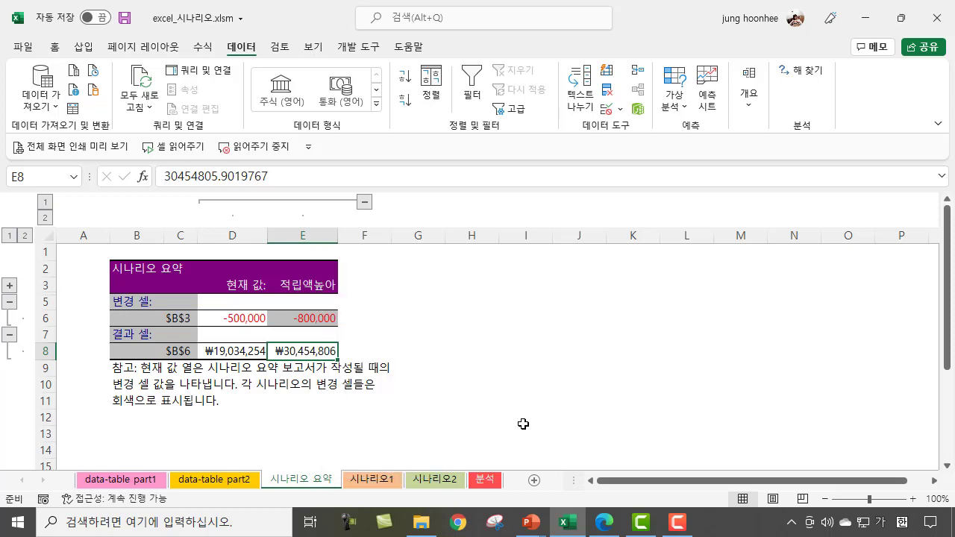
pyautogui.click(391, 479)
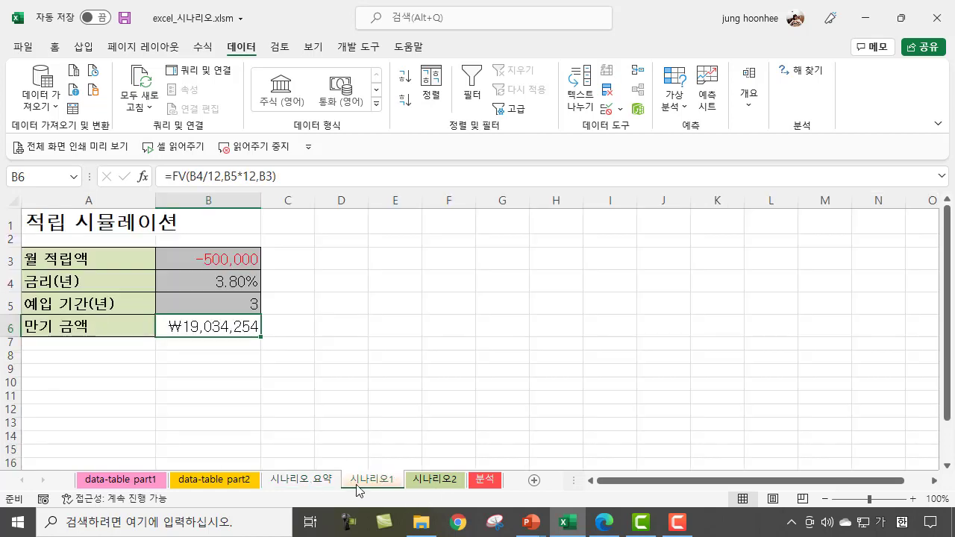
pyautogui.click(312, 485)
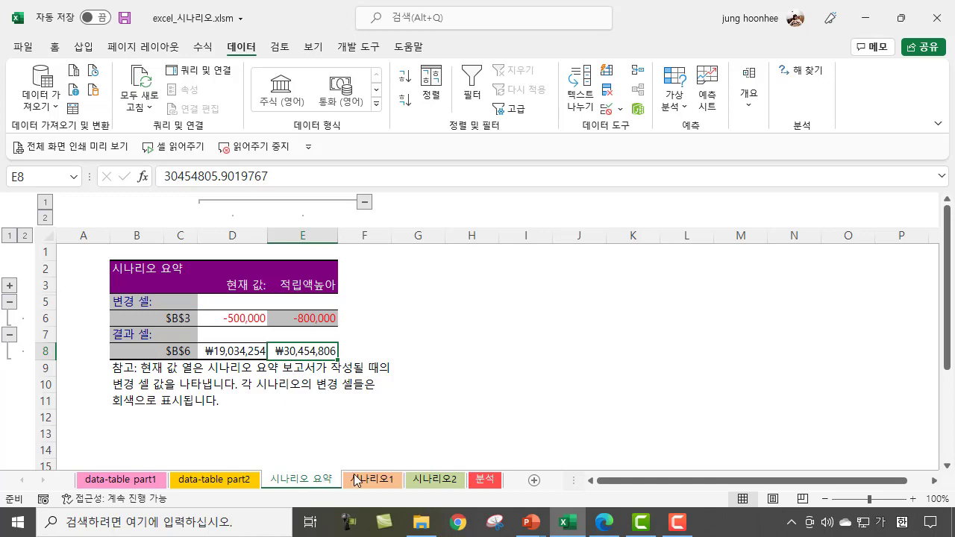
pyautogui.click(352, 482)
pyautogui.click(325, 483)
pyautogui.rightClick(319, 485)
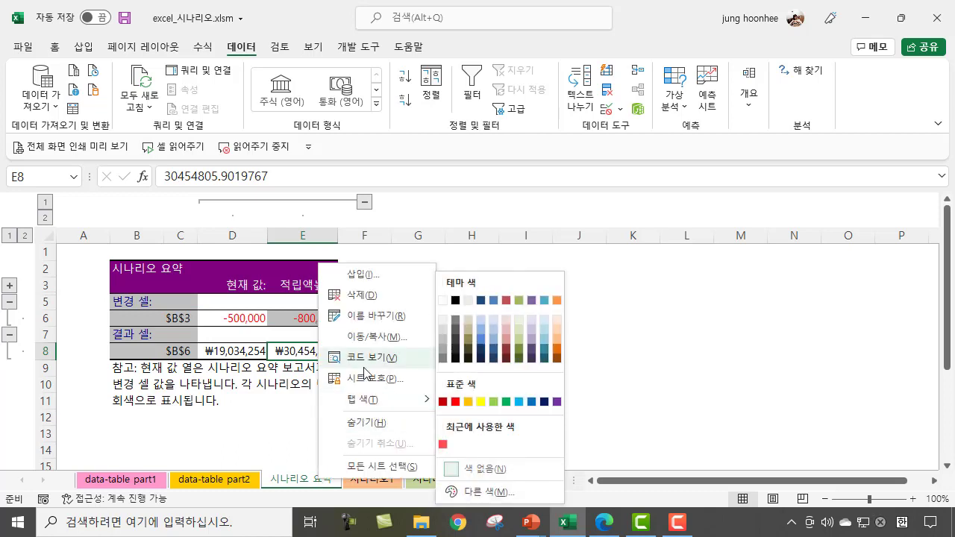
pyautogui.click(371, 296)
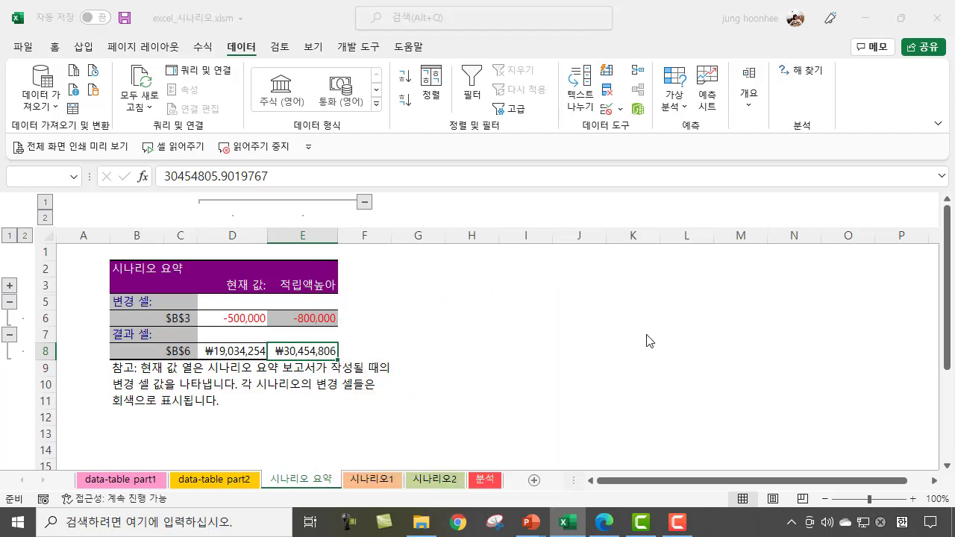
pyautogui.press('Return')
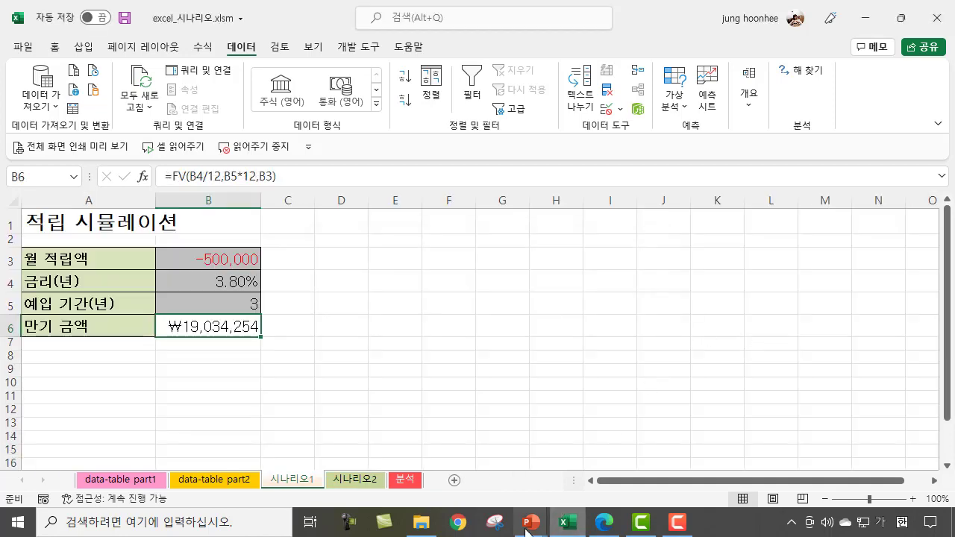
# Step: Switch to the PowerPoint slide show and mark 금리와 기간, 금리(B4), 다음과 같이 변경되는 and the example's changing cells B4 and B5 with the pen
pyautogui.moveTo(531, 523)
pyautogui.click(683, 440)
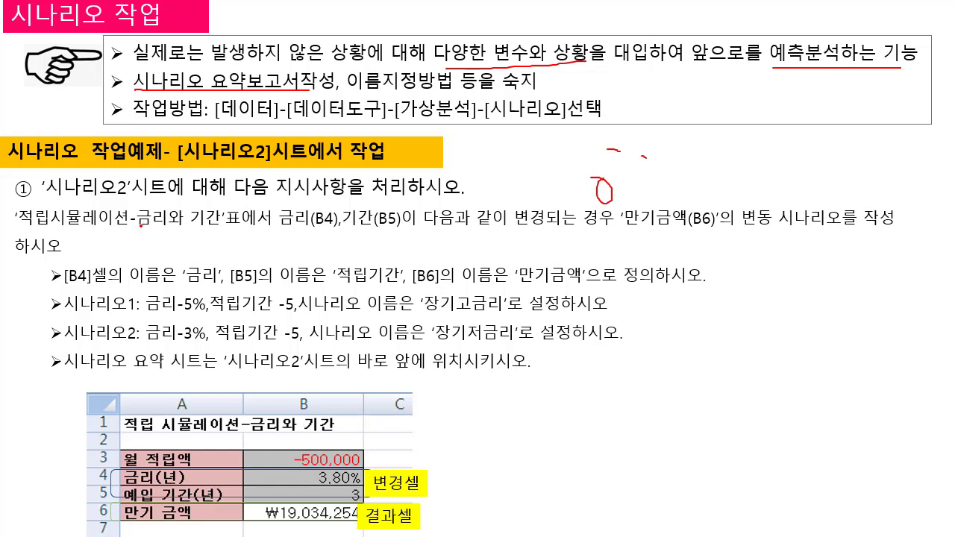
pyautogui.moveTo(141, 224); pyautogui.dragTo(205, 232)
pyautogui.moveTo(281, 230); pyautogui.dragTo(328, 231)
pyautogui.moveTo(302, 469)
pyautogui.mouseDown()
pyautogui.moveTo(317, 461)
pyautogui.moveTo(330, 488)
pyautogui.mouseUp()
pyautogui.moveTo(426, 234); pyautogui.dragTo(591, 231)
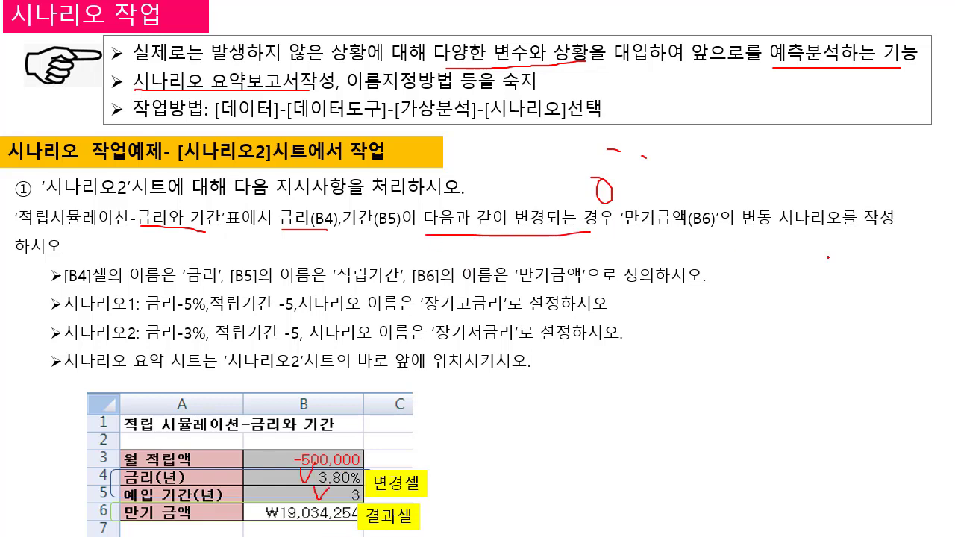
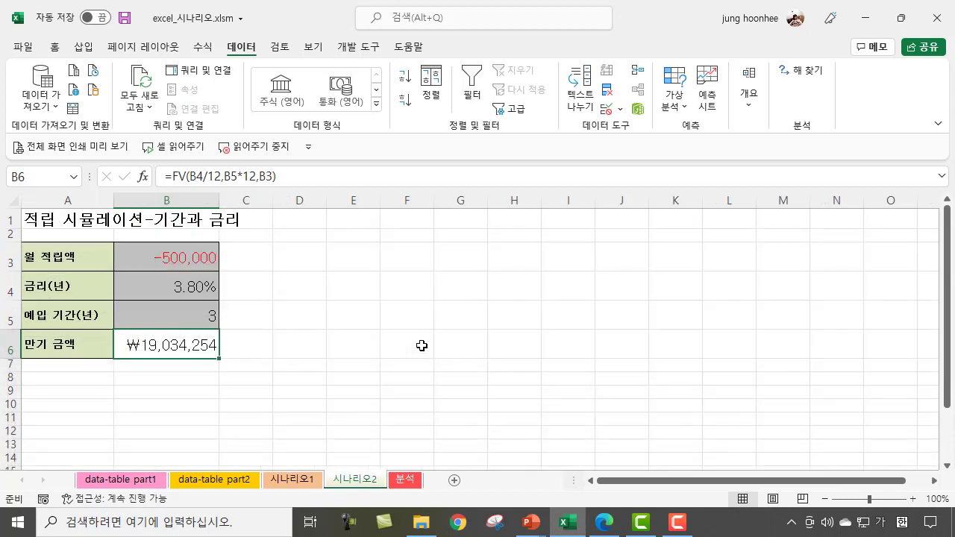
# Step: Examine the savings cells B3 to B6 on the 시나리오2 sheet: deposit, interest rate, term and maturity amount formula
pyautogui.click(441, 354)
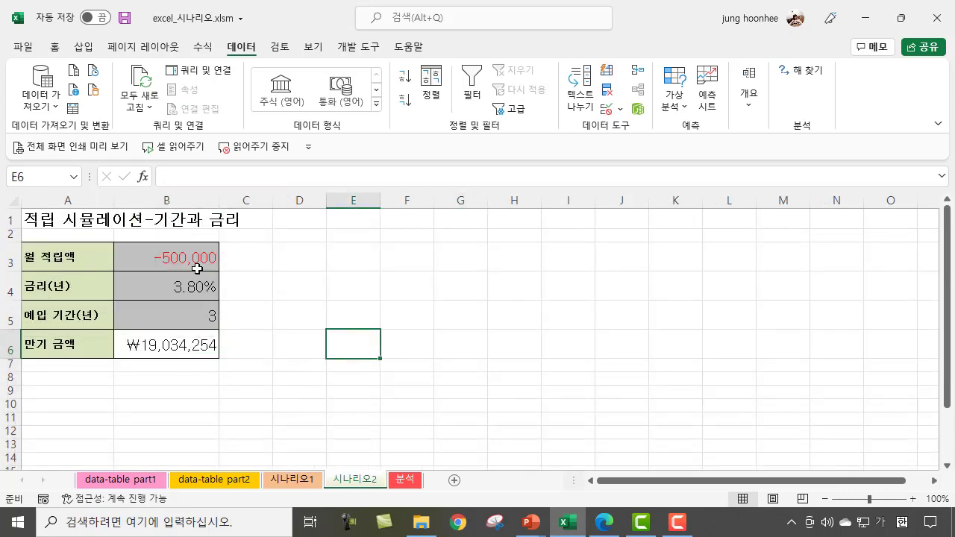
pyautogui.click(171, 257)
pyautogui.click(164, 286)
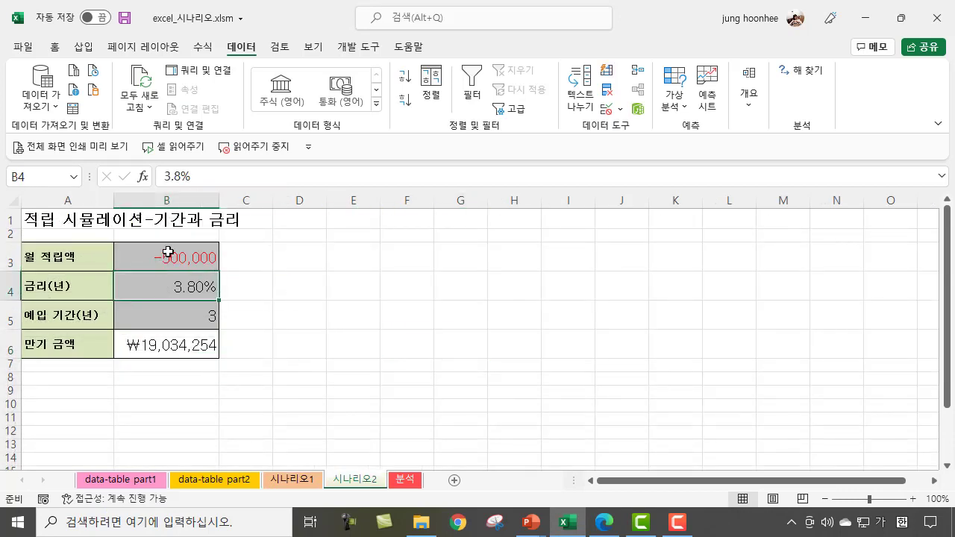
pyautogui.click(165, 252)
pyautogui.click(157, 287)
pyautogui.click(157, 310)
pyautogui.click(164, 256)
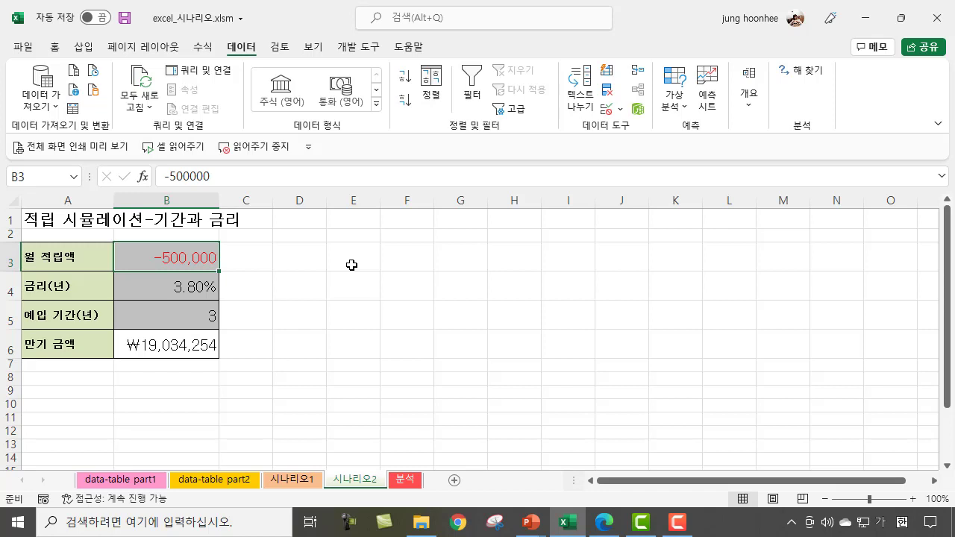
pyautogui.click(54, 180)
pyautogui.click(163, 286)
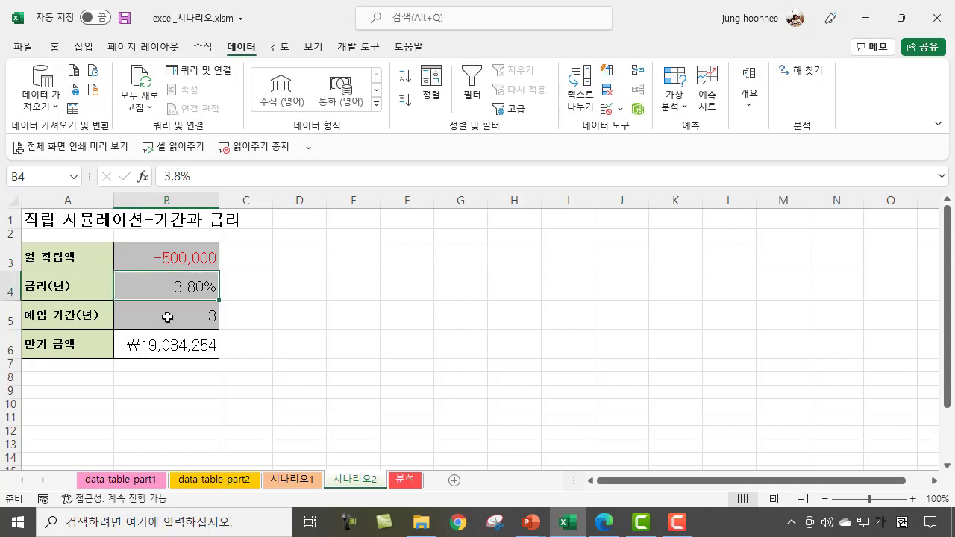
pyautogui.click(167, 318)
pyautogui.click(164, 287)
pyautogui.click(154, 323)
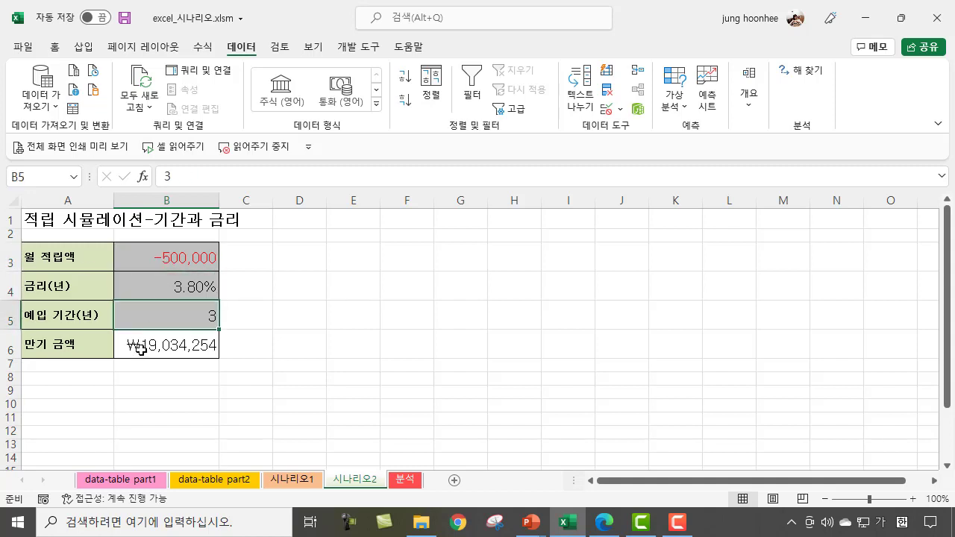
pyautogui.click(140, 348)
pyautogui.click(157, 285)
pyautogui.click(155, 318)
pyautogui.click(151, 353)
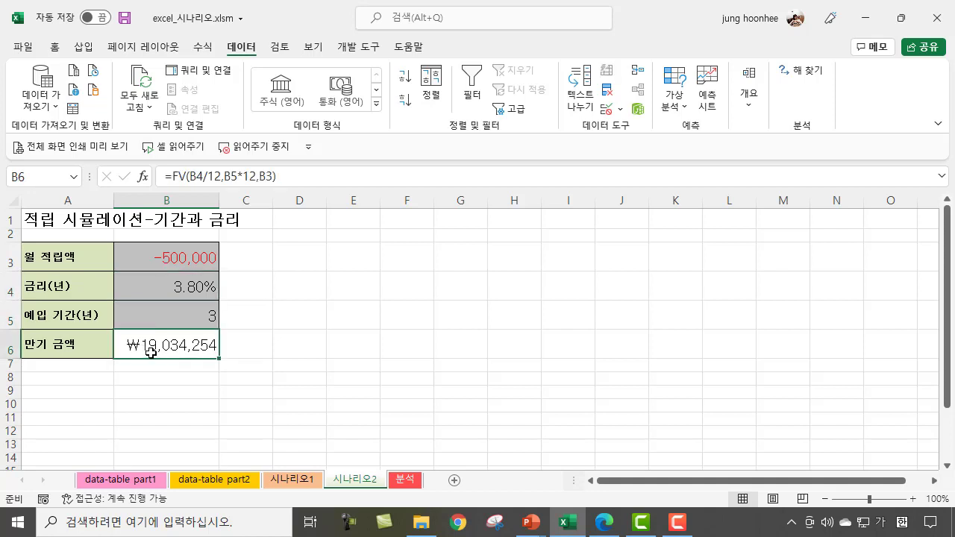
# Step: Define the name 금리 for the interest rate cell B4
pyautogui.click(174, 287)
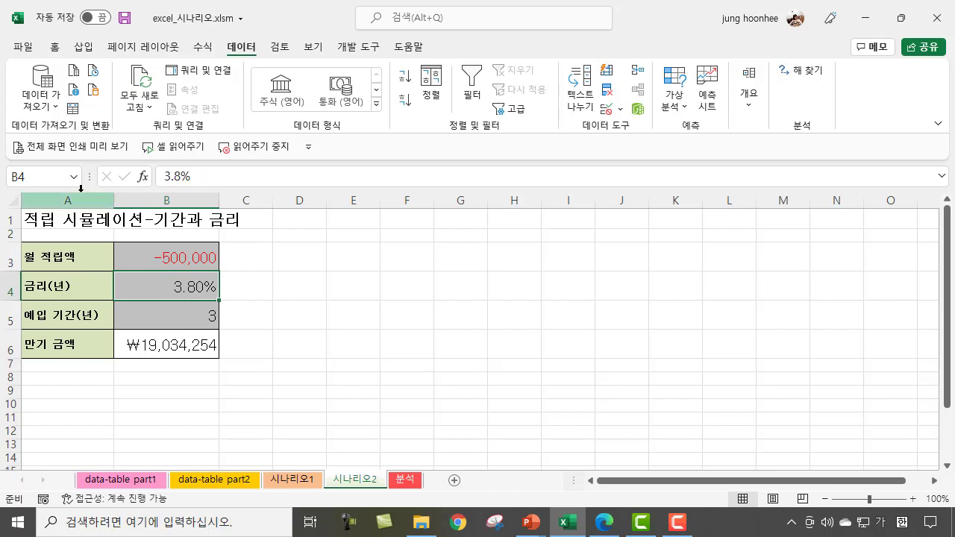
pyautogui.click(30, 177)
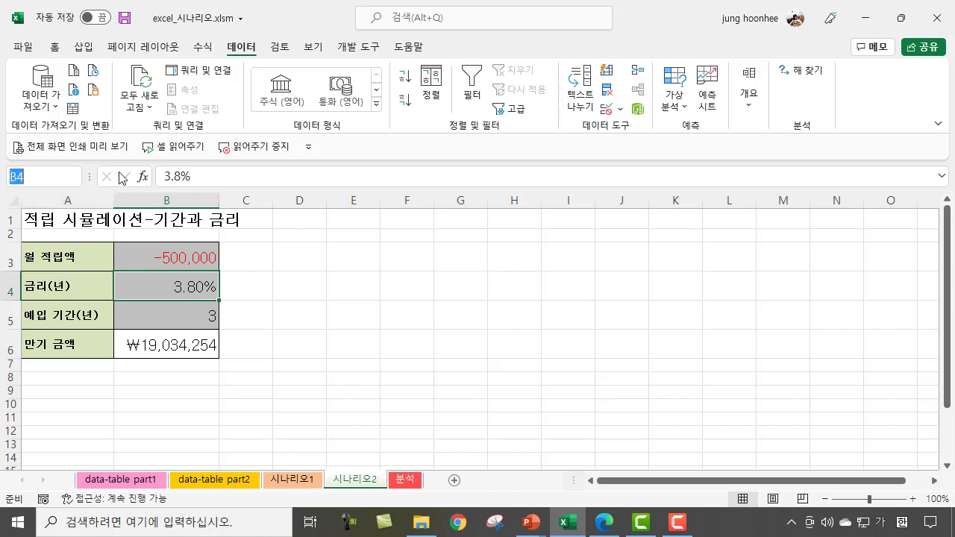
pyautogui.write('금리')
pyautogui.press('BackSpace')
pyautogui.press('BackSpace')
pyautogui.press('BackSpace')
pyautogui.write('금ㄹ')
pyautogui.press('Return')
pyautogui.click(4, 176)
# Step: Edit the defined name of B4 in Name Manager and re-enter it as 금리
pyautogui.click(203, 47)
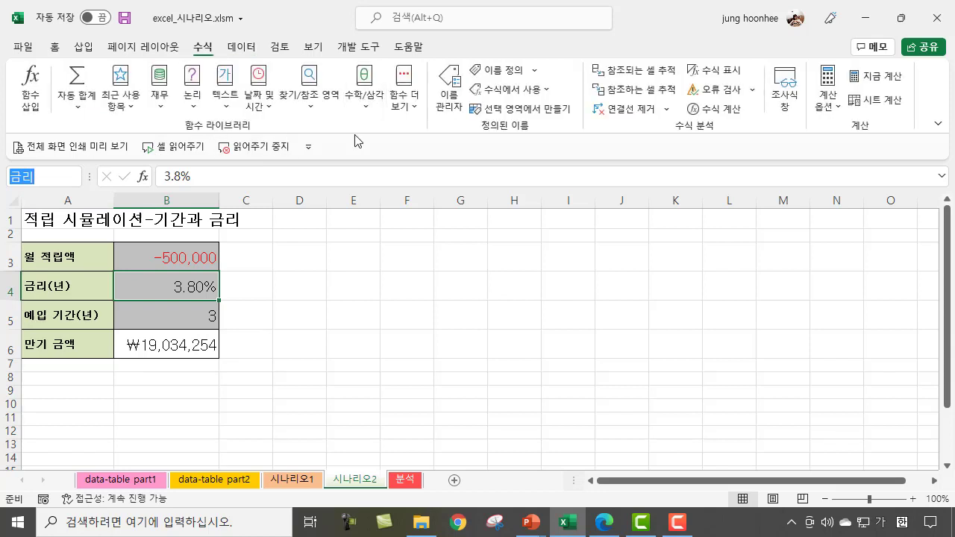
pyautogui.click(450, 88)
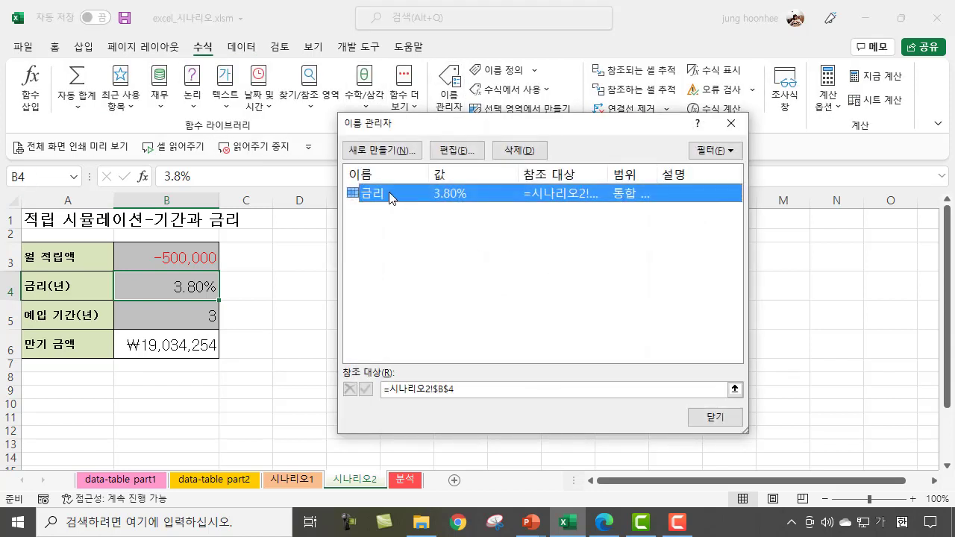
pyautogui.click(454, 153)
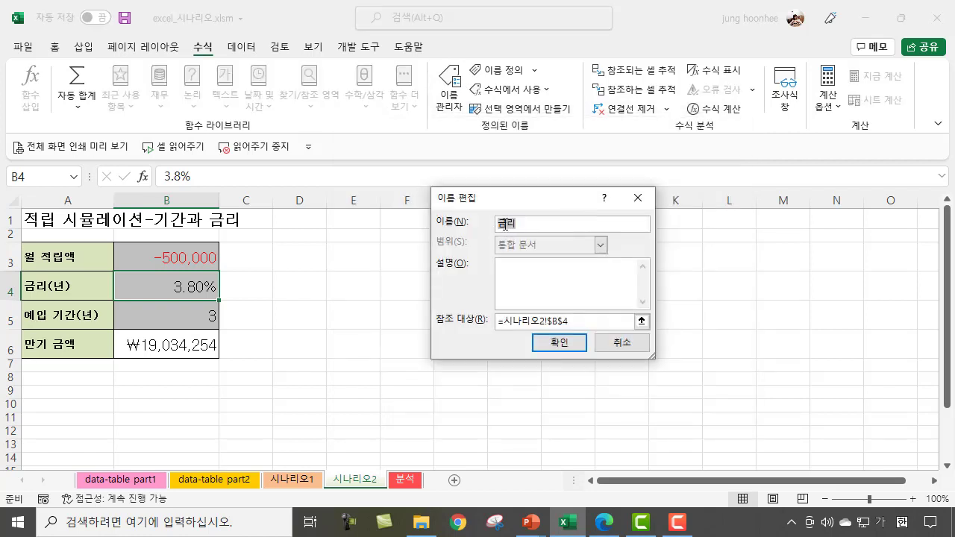
pyautogui.click(526, 221)
pyautogui.moveTo(514, 225); pyautogui.dragTo(482, 227)
pyautogui.write('긍리')
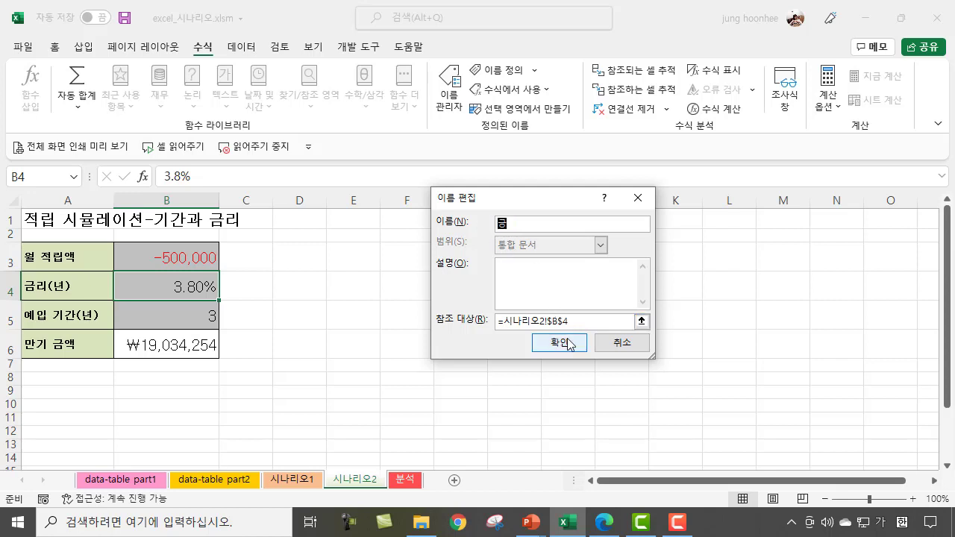
pyautogui.press('BackSpace')
pyautogui.press('BackSpace')
pyautogui.write('금리')
pyautogui.click(567, 343)
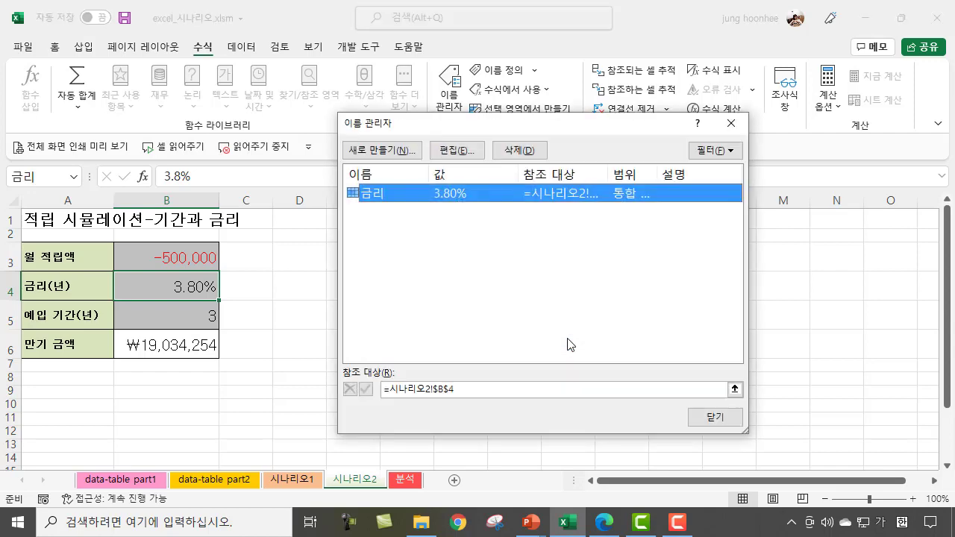
pyautogui.click(718, 418)
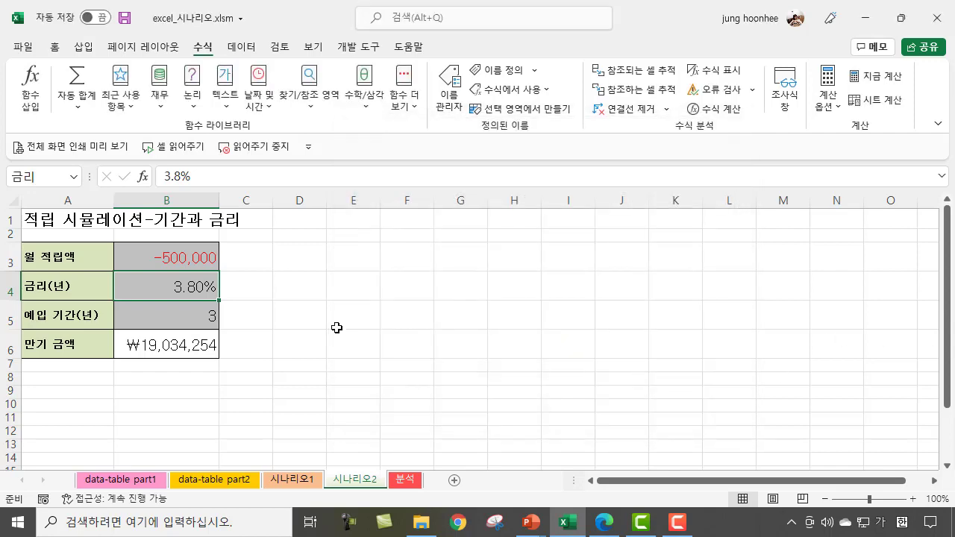
# Step: Define the name 적립기간 for the deposit term cell B5
pyautogui.click(182, 318)
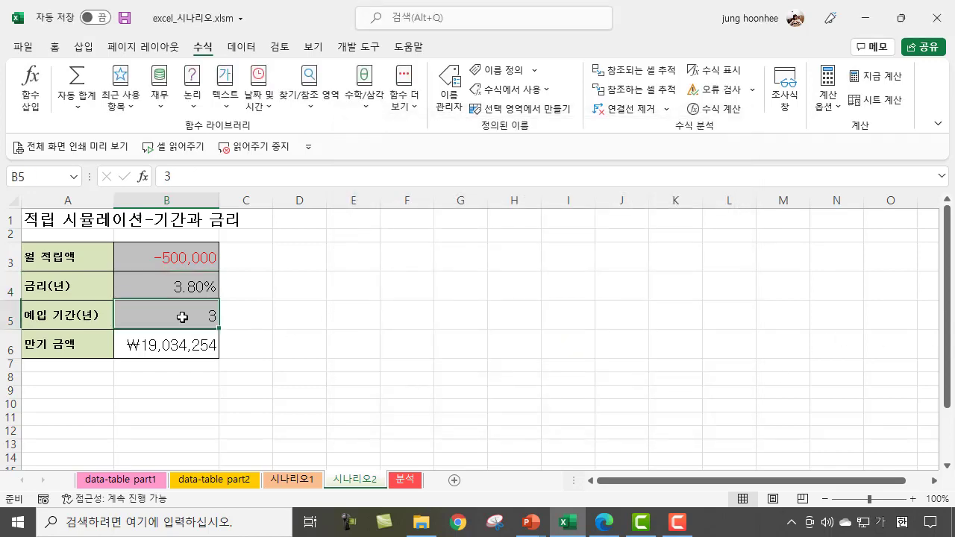
pyautogui.click(43, 179)
pyautogui.write('적')
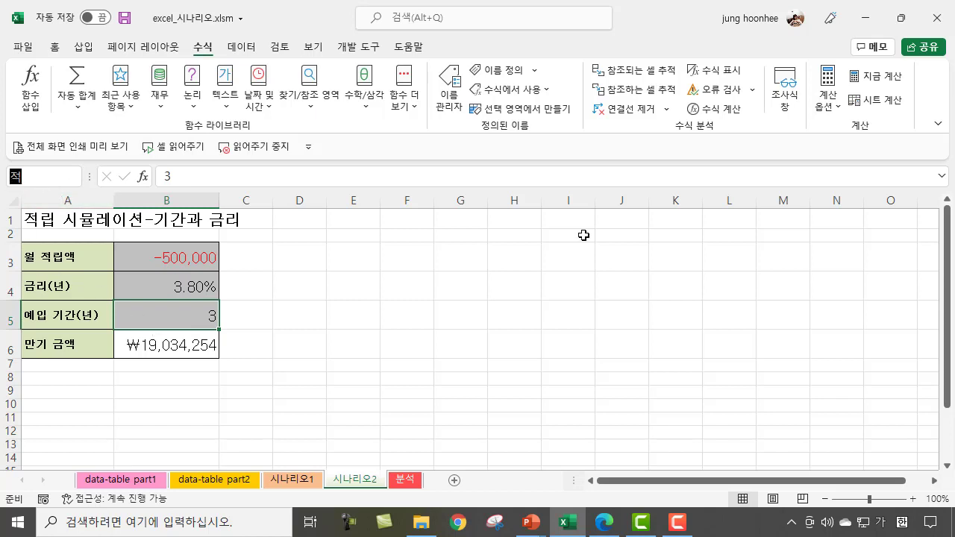
pyautogui.write('립ㄹ기간')
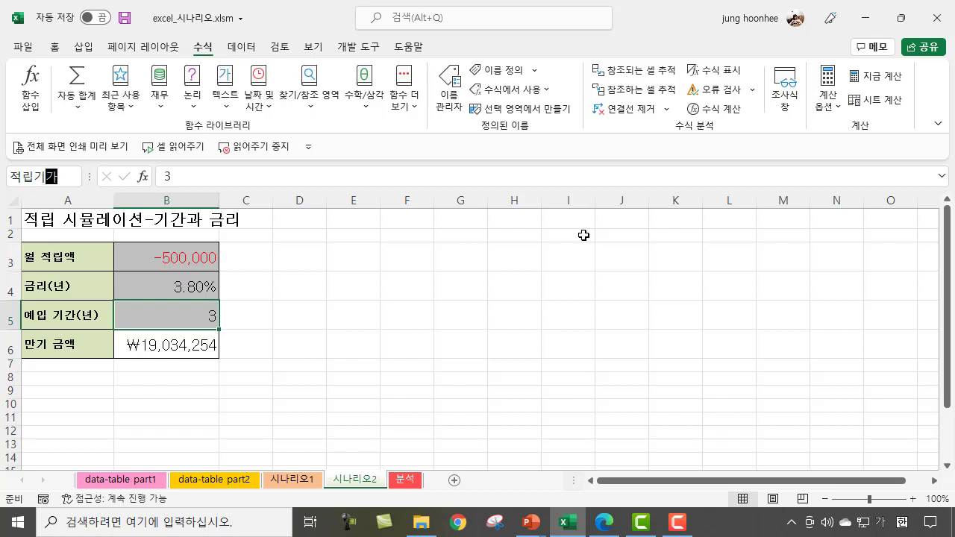
pyautogui.press('Return')
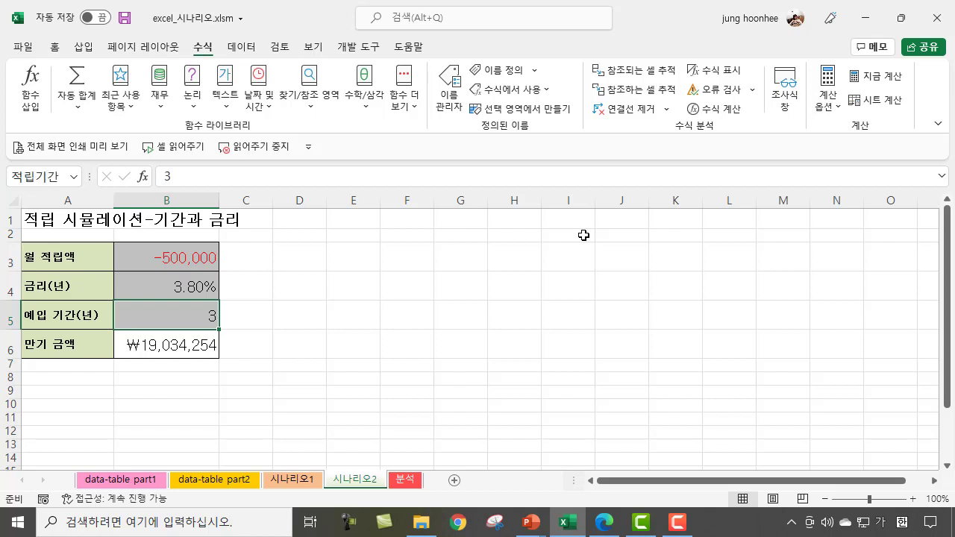
# Step: Define the name 만기금액 for the maturity amount cell B6
pyautogui.click(191, 343)
pyautogui.click(59, 175)
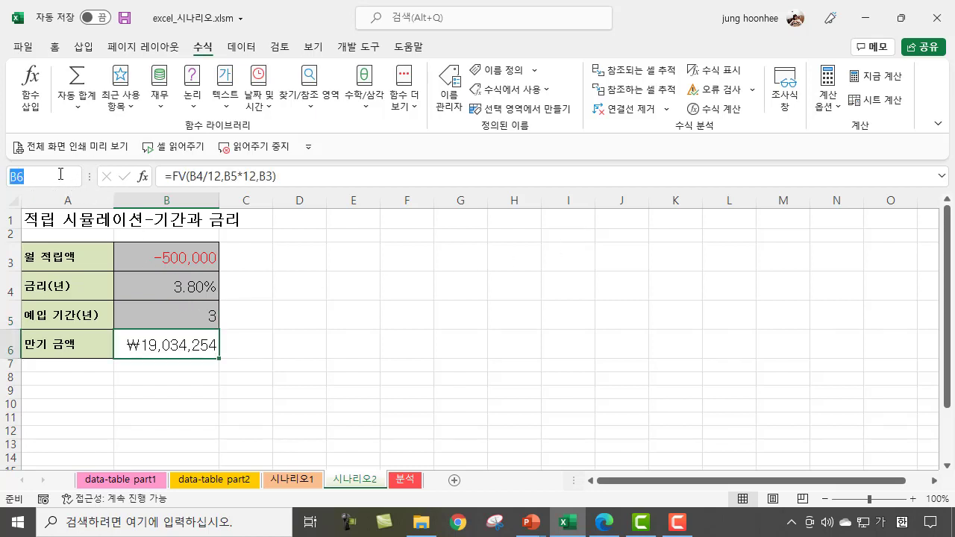
pyautogui.write('만기금액')
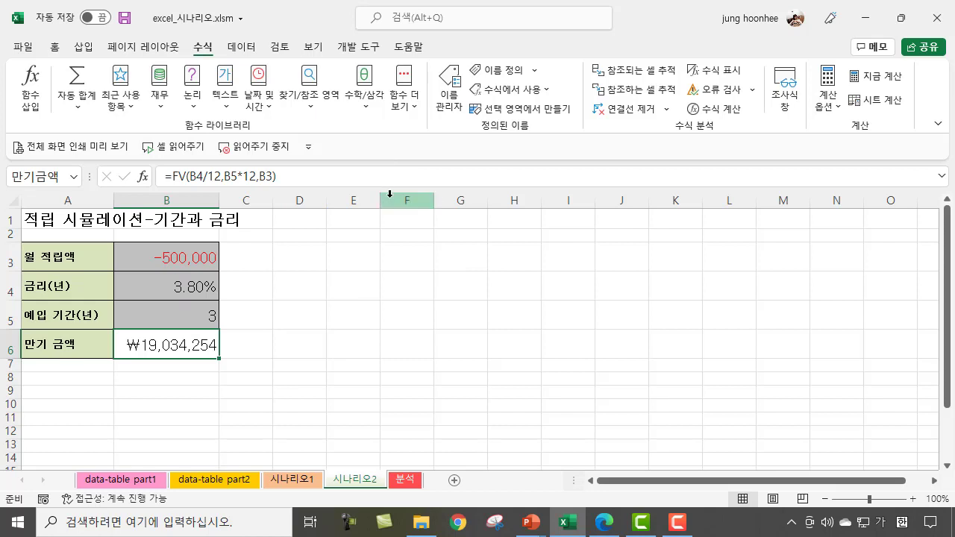
# Step: Start a new scenario in Scenario Manager and name it 장기고금리
pyautogui.click(243, 49)
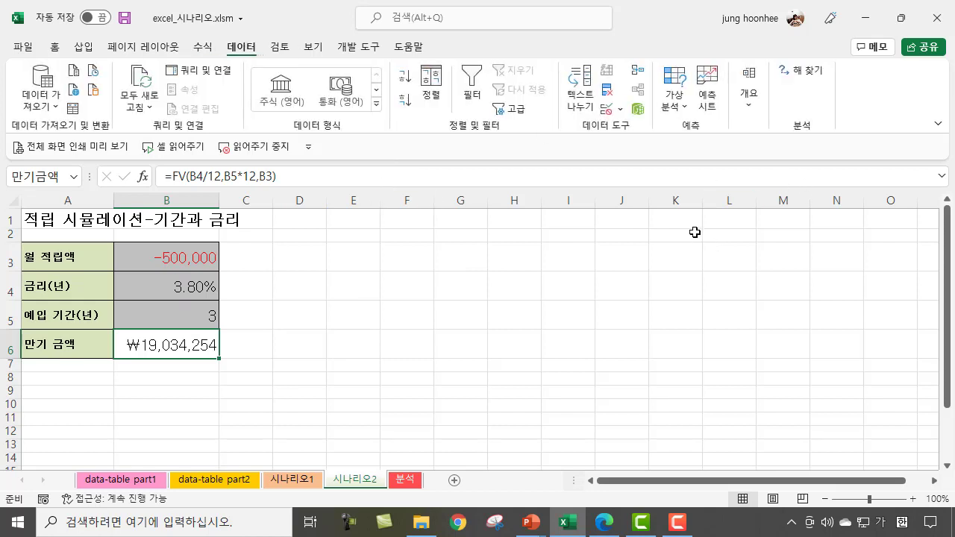
pyautogui.click(683, 112)
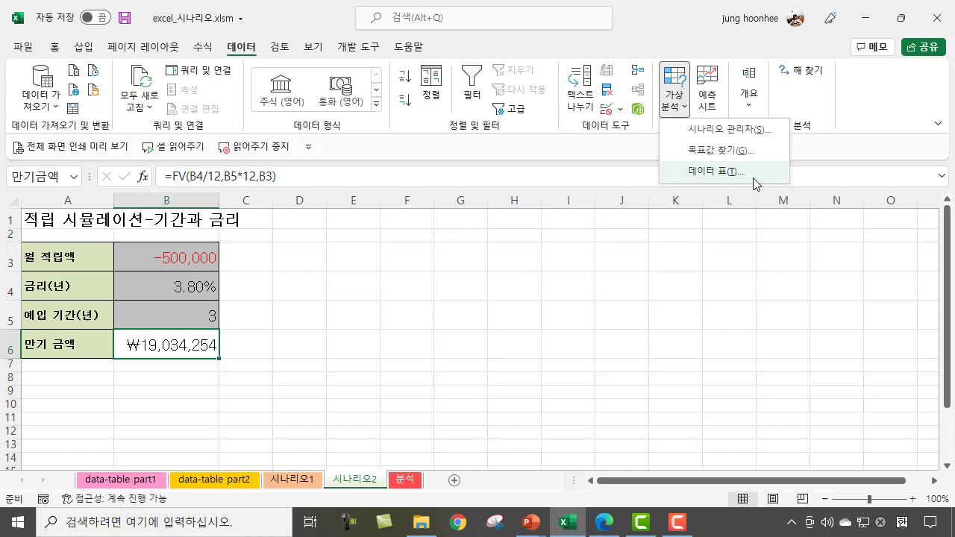
pyautogui.click(734, 130)
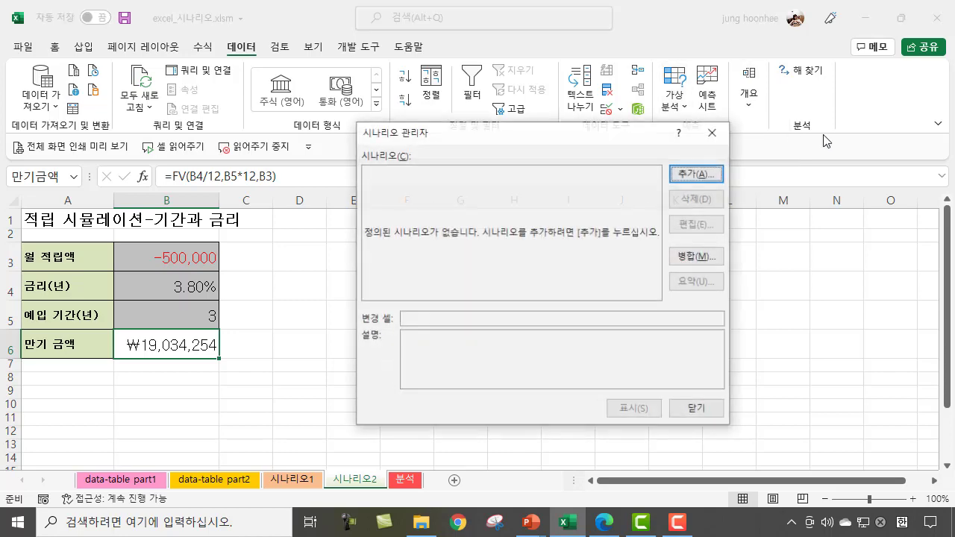
pyautogui.click(698, 174)
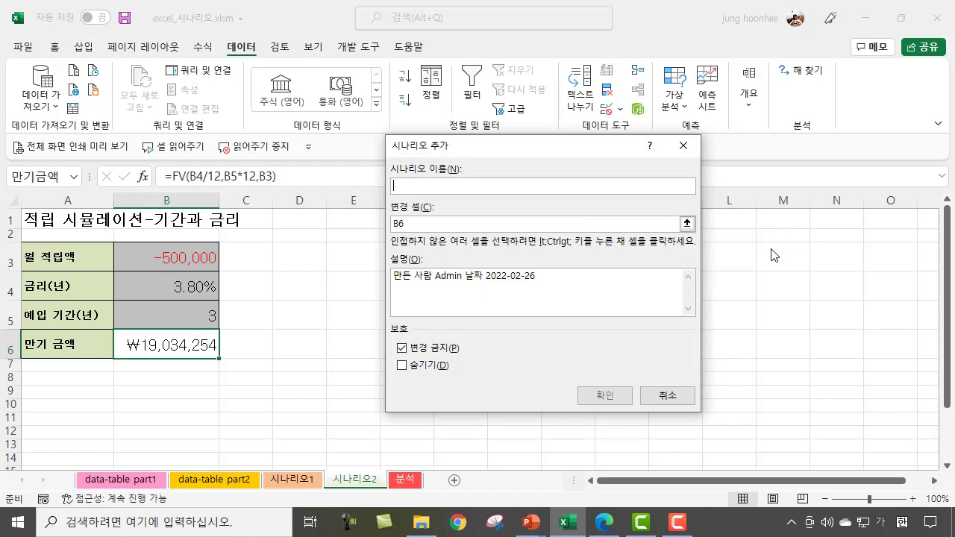
pyautogui.write('장기고')
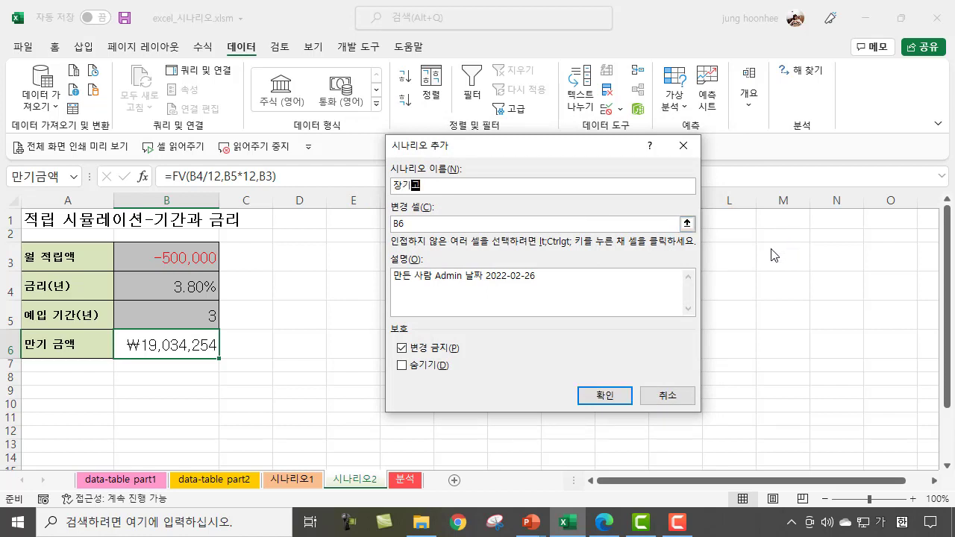
pyautogui.write('금리')
# Step: Make B4:B5 the changing cells of 장기고금리 and begin its 금리 scenario value with 0
pyautogui.click(423, 223)
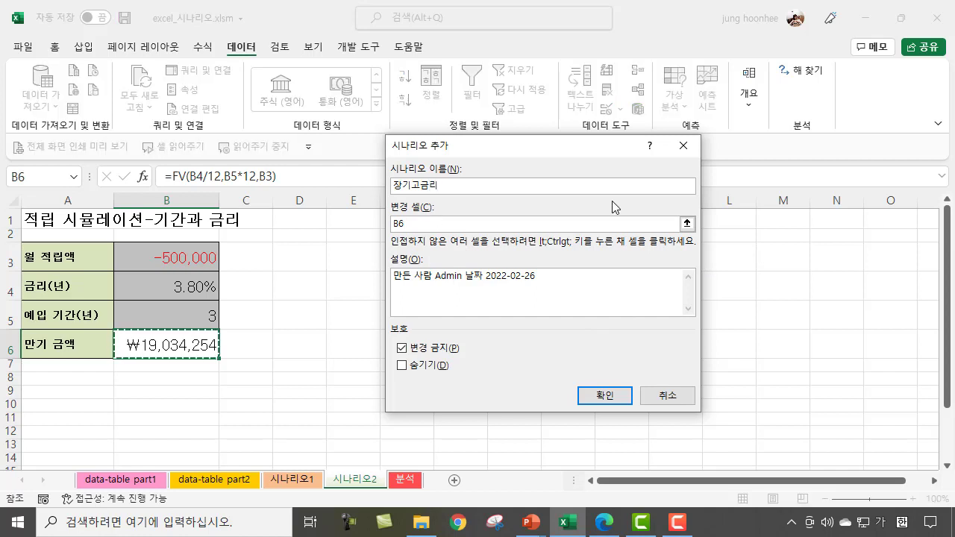
pyautogui.press('BackSpace')
pyautogui.press('BackSpace')
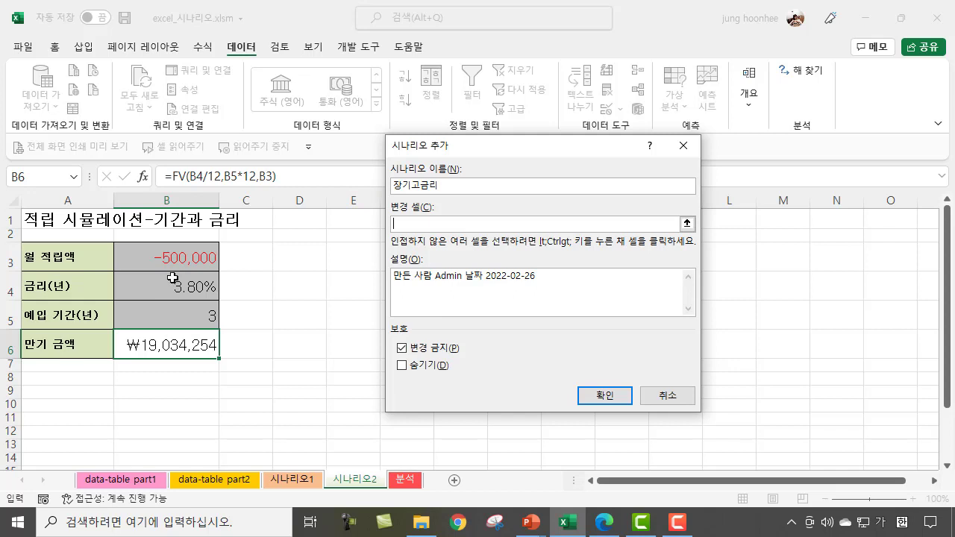
pyautogui.moveTo(180, 287); pyautogui.dragTo(183, 311)
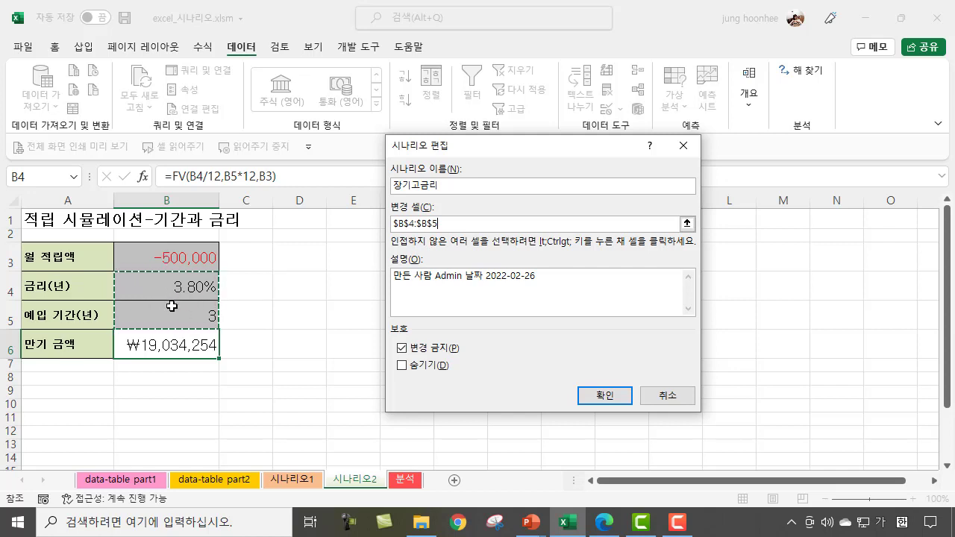
pyautogui.click(605, 397)
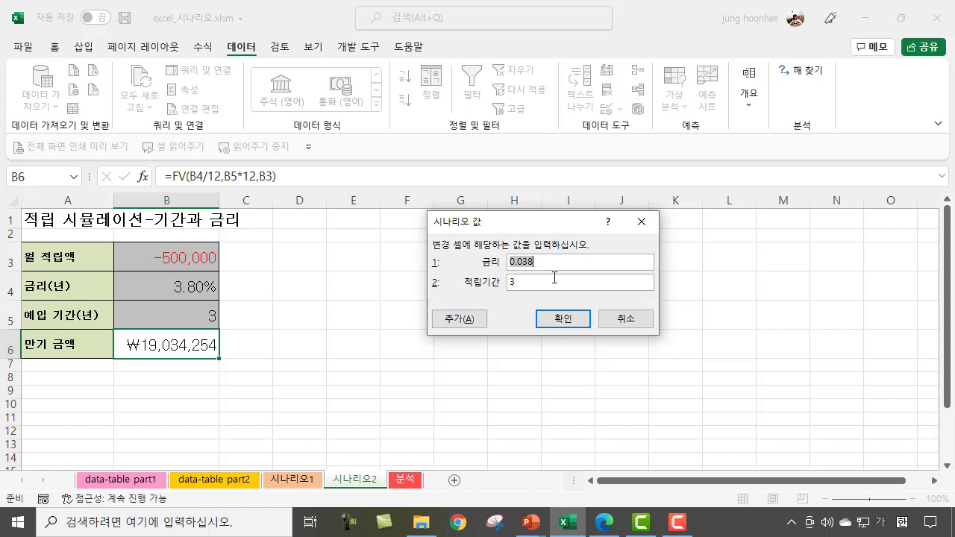
pyautogui.write('0.')
# Step: Switch to the PowerPoint slide show, underline the 시나리오1 conditions, and erase all ink on the slide
pyautogui.moveTo(543, 527)
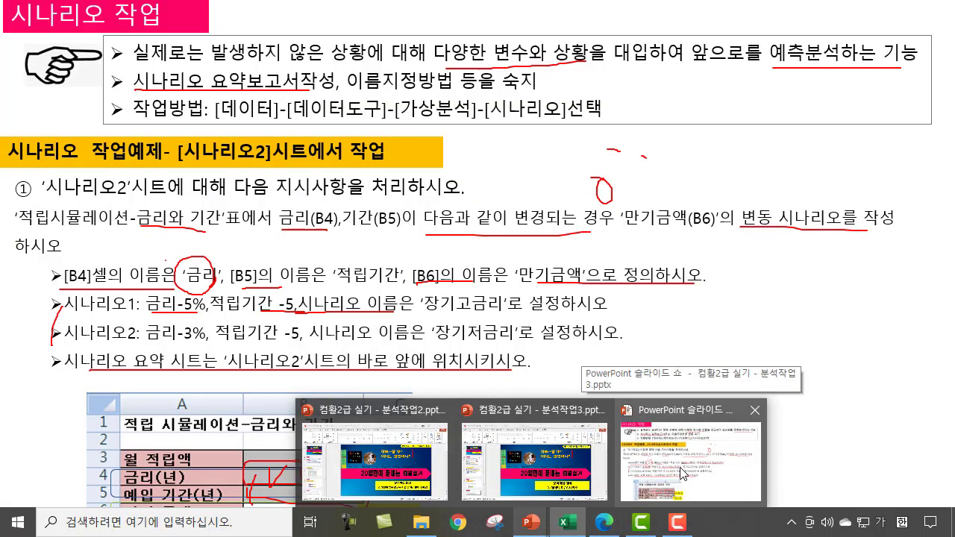
pyautogui.click(682, 472)
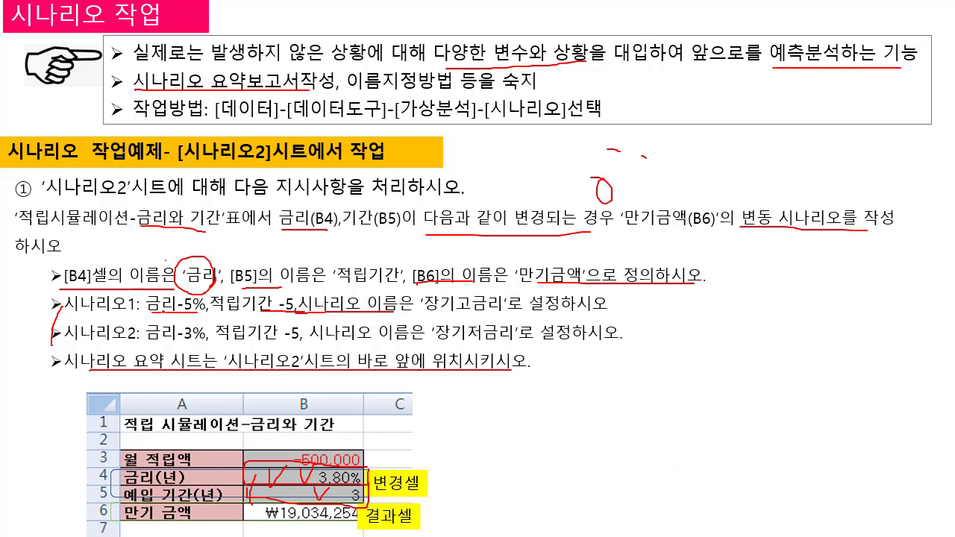
pyautogui.moveTo(161, 312); pyautogui.dragTo(294, 314)
pyautogui.rightClick(547, 365)
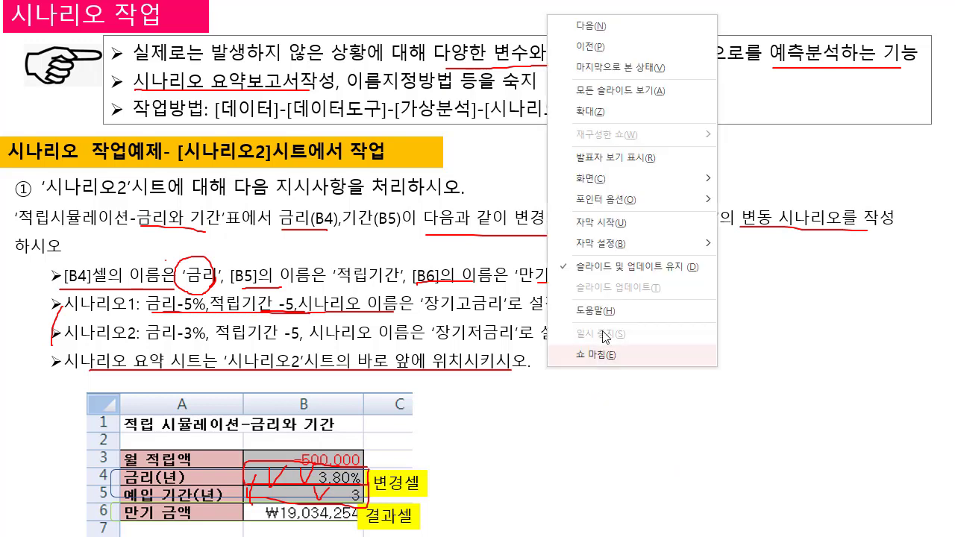
pyautogui.moveTo(672, 200)
pyautogui.click(779, 316)
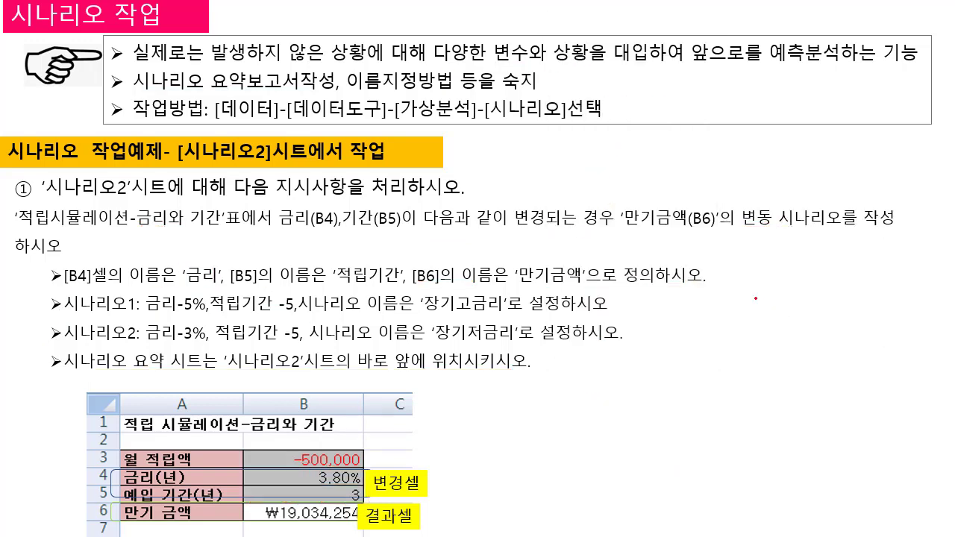
# Step: Underline the interest rates, terms and scenario names 장기고금리 and 장기저금리 in the 시나리오1 and 시나리오2 lines with the pen
pyautogui.moveTo(171, 314); pyautogui.dragTo(345, 314)
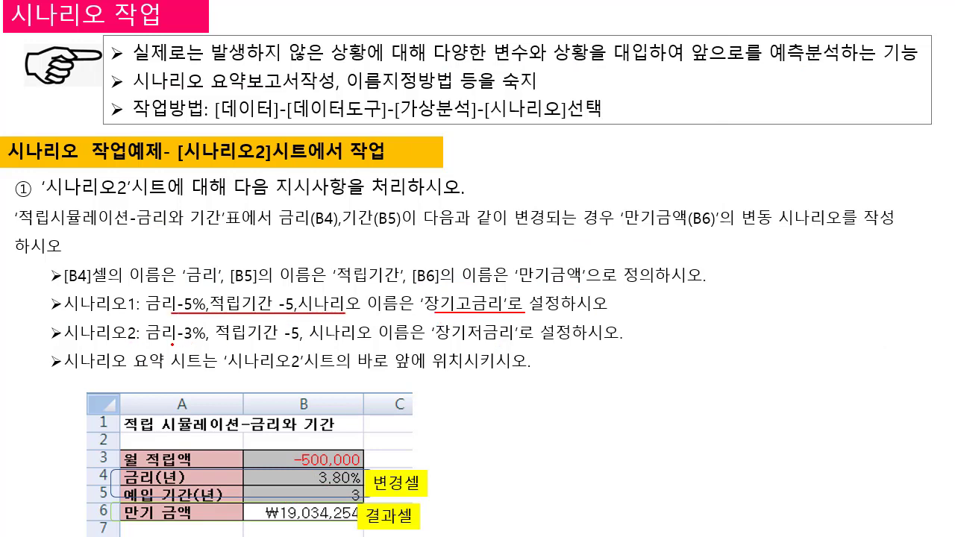
pyautogui.click(274, 345)
pyautogui.moveTo(171, 344); pyautogui.dragTo(309, 340)
pyautogui.moveTo(436, 341); pyautogui.dragTo(498, 344)
pyautogui.rightClick(498, 355)
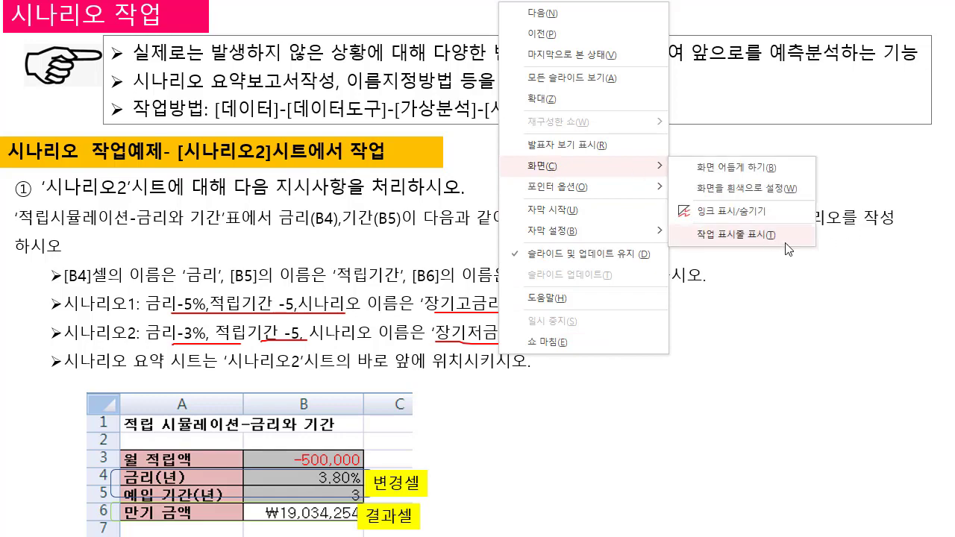
# Step: Switch back to Excel and add another scenario named 장기저금리 with B4:B5 as its changing cells
pyautogui.click(767, 236)
pyautogui.click(569, 520)
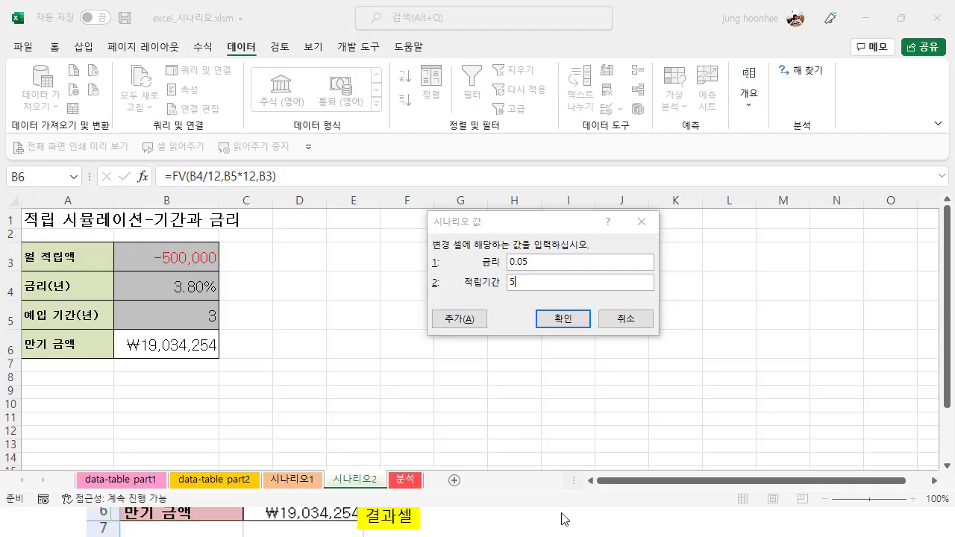
pyautogui.click(456, 320)
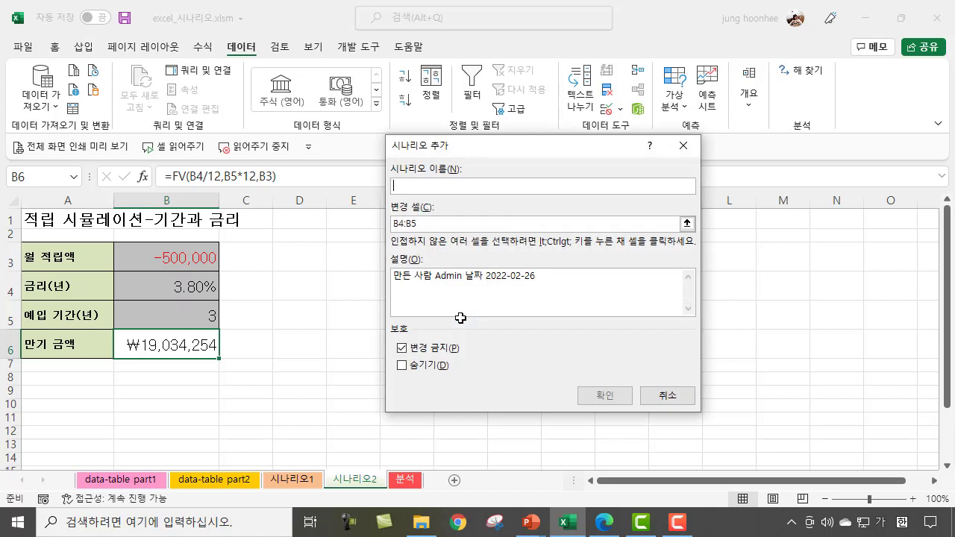
pyautogui.write('장기저금리')
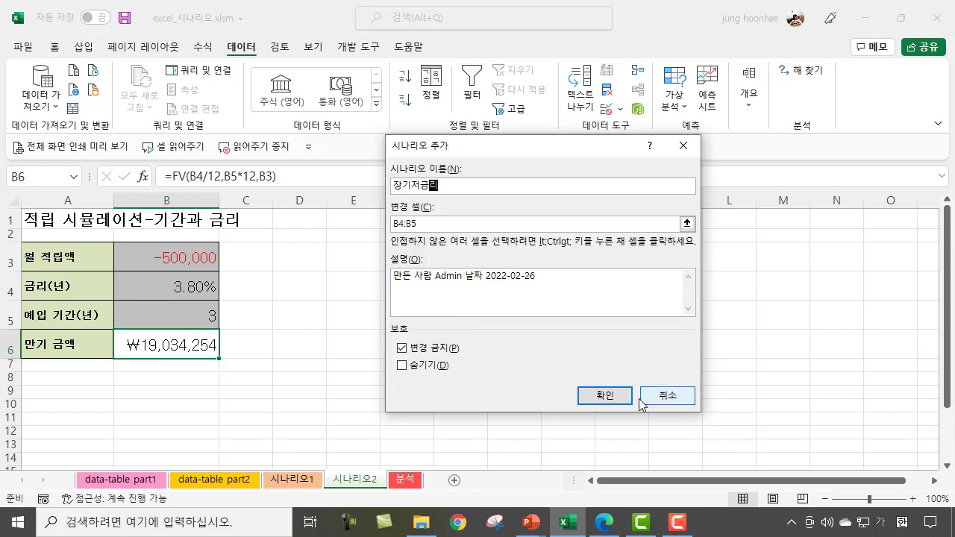
pyautogui.click(603, 397)
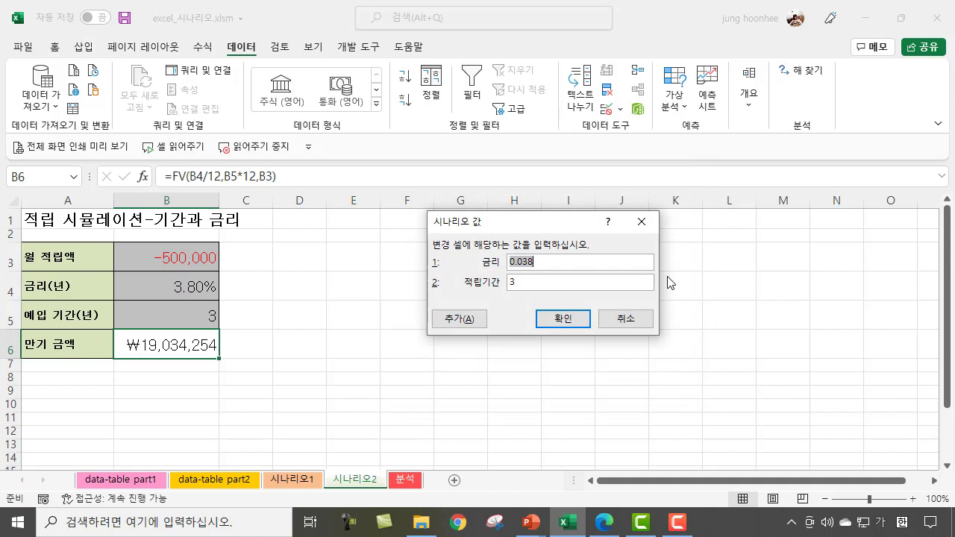
# Step: Give 장기저금리 a 금리 of 0.03 and an 적립기간 of 5, and create a scenario summary with result cell B6
pyautogui.write('0.03')
pyautogui.press('Tab')
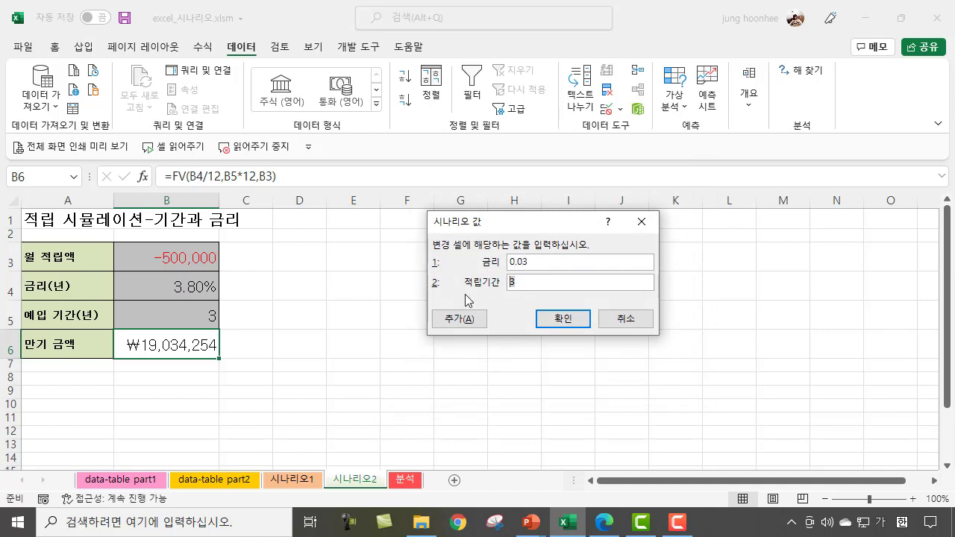
pyautogui.write('5')
pyautogui.click(561, 321)
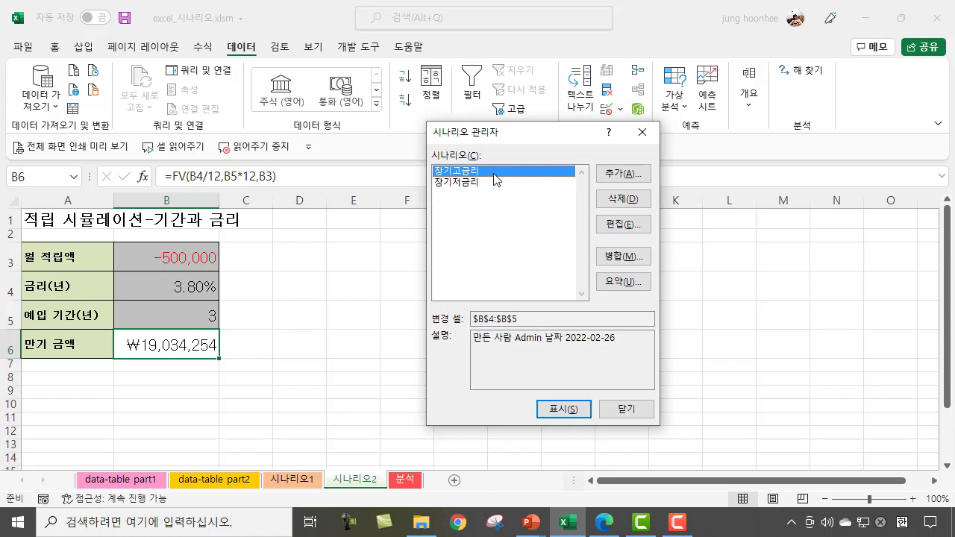
pyautogui.click(635, 281)
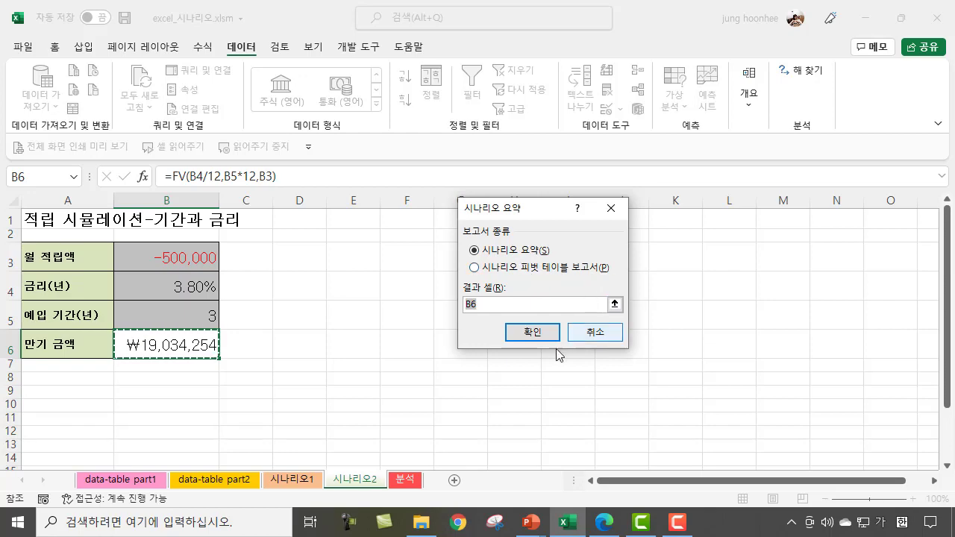
pyautogui.click(540, 331)
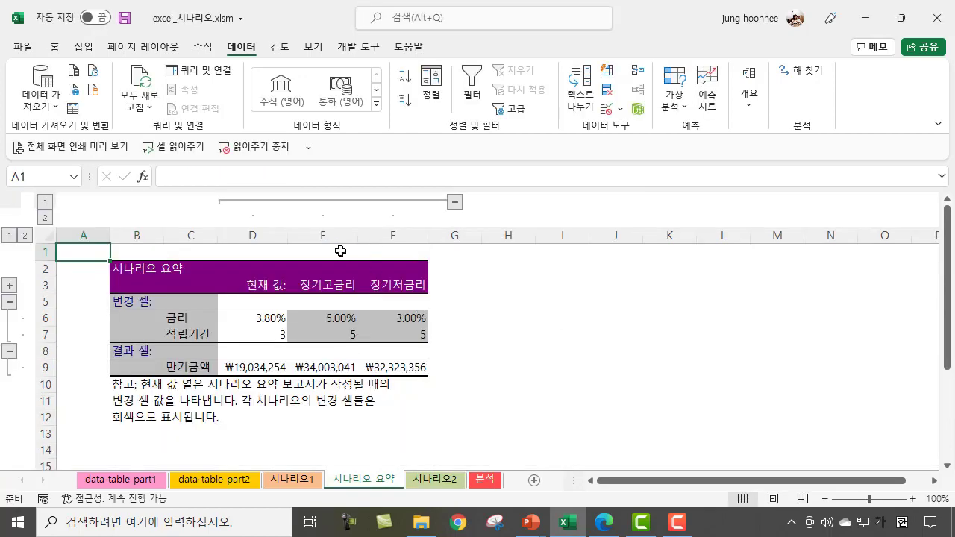
# Step: Examine the scenario names, rates, terms and maturity amounts in the 시나리오 요약 report and its sheet position before 시나리오2
pyautogui.click(331, 286)
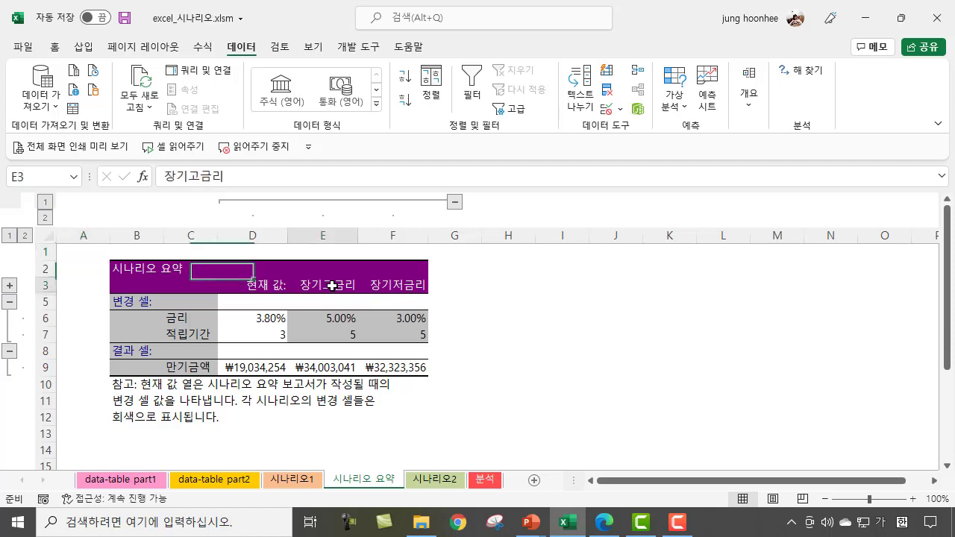
pyautogui.click(410, 285)
pyautogui.click(332, 321)
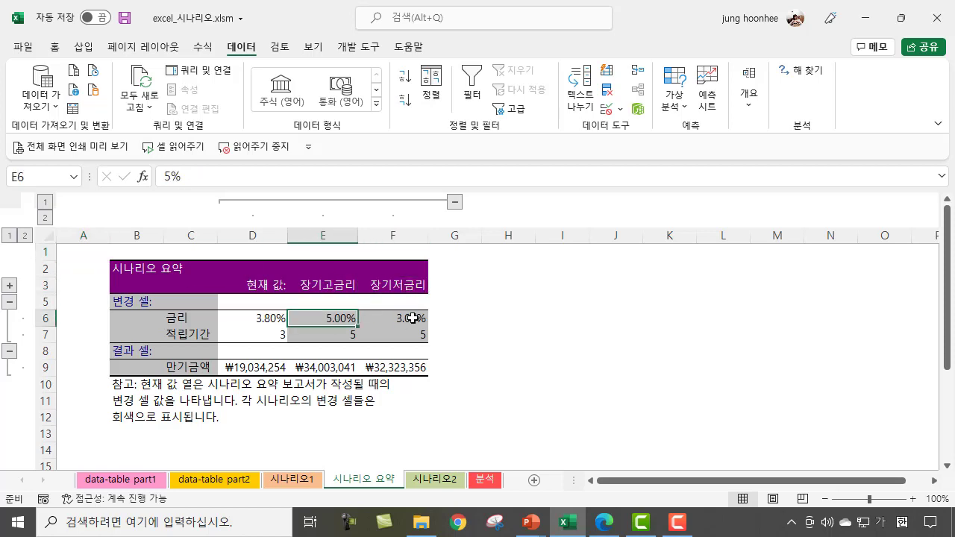
pyautogui.click(409, 318)
pyautogui.click(345, 338)
pyautogui.click(422, 336)
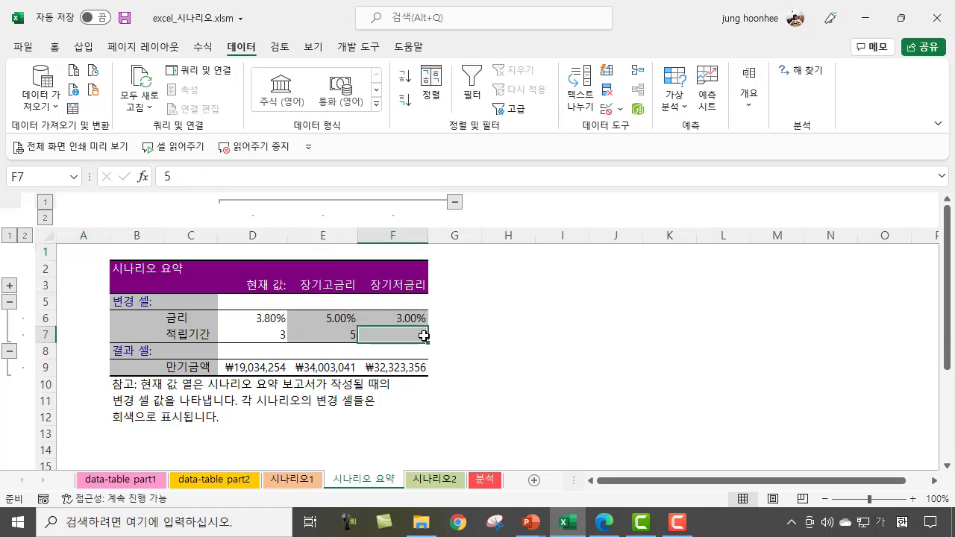
pyautogui.click(182, 371)
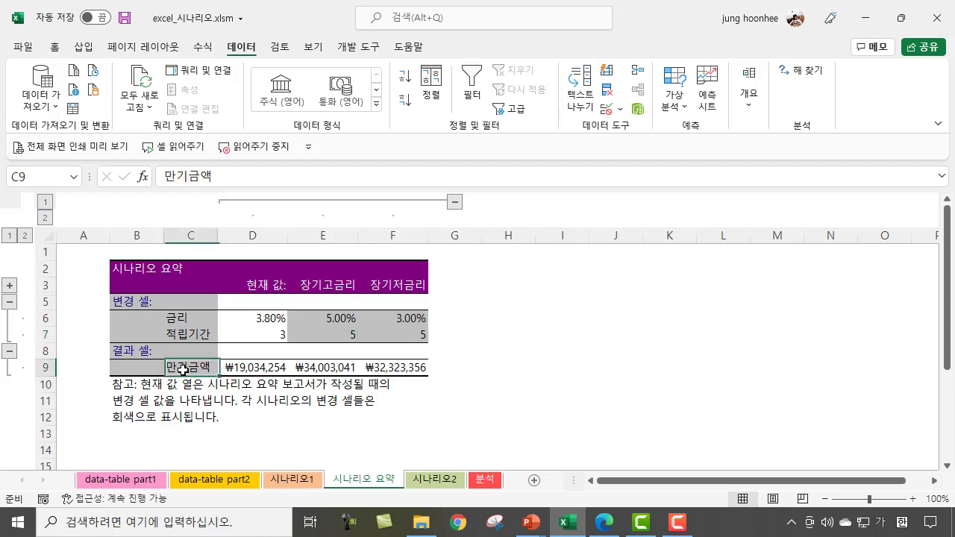
pyautogui.click(183, 320)
pyautogui.click(186, 335)
pyautogui.click(195, 368)
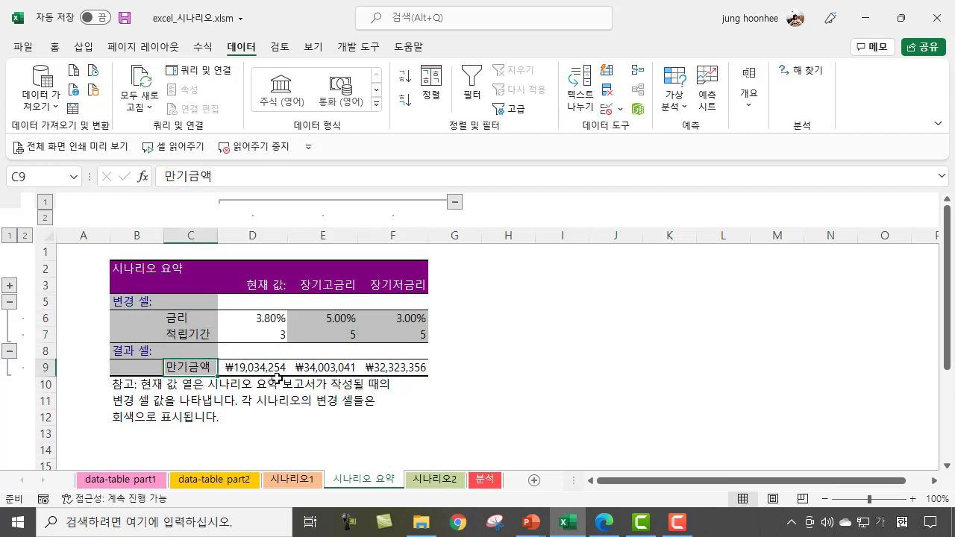
pyautogui.click(330, 369)
pyautogui.click(398, 369)
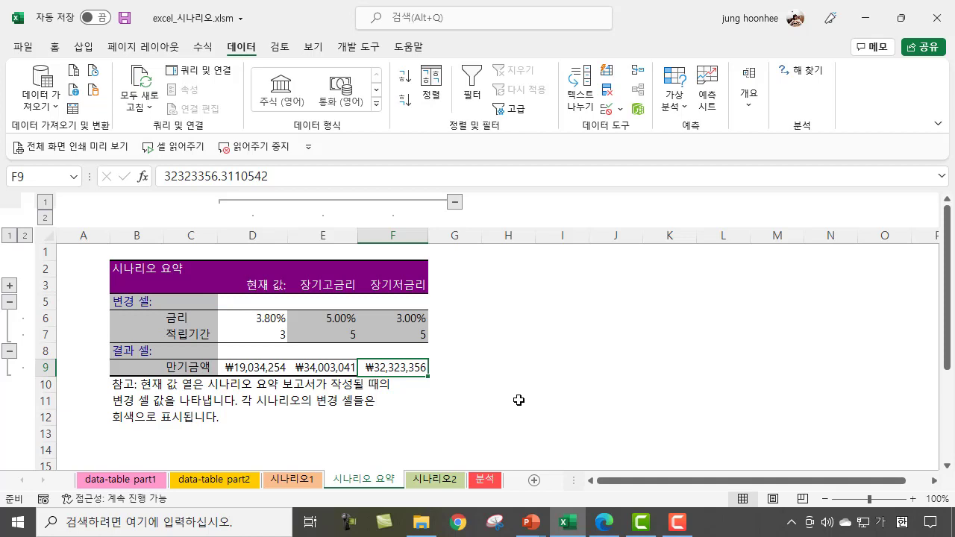
pyautogui.click(446, 484)
pyautogui.click(377, 482)
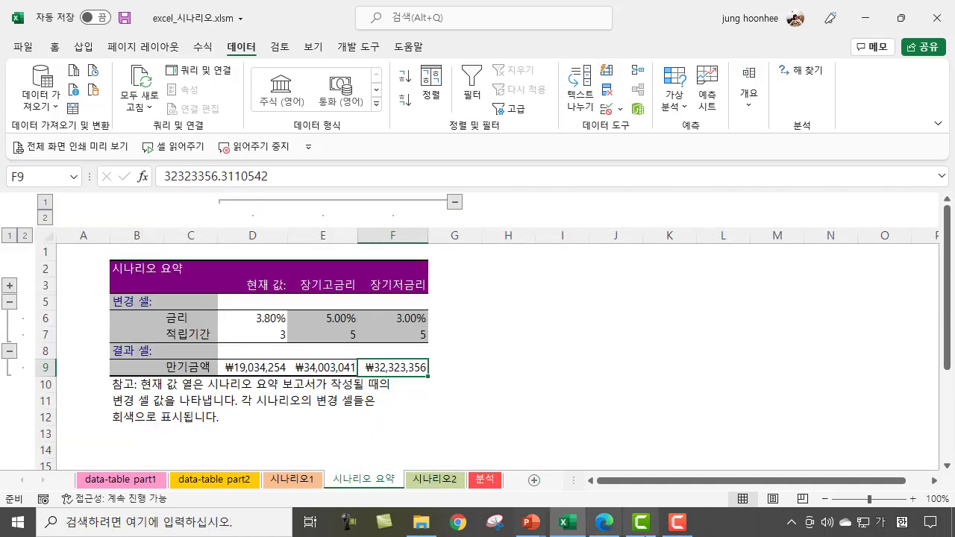
# Step: Switch to the PowerPoint slide show, advance to the 시나리오 기출 따라잡기 slide, and underline [표1] and 집행률계[D10] with the pen
pyautogui.moveTo(531, 522)
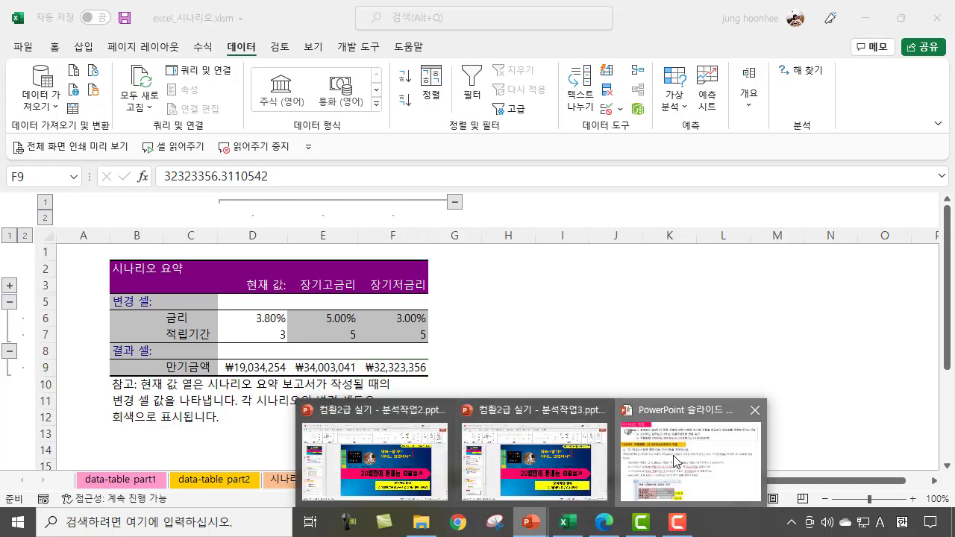
pyautogui.click(613, 457)
pyautogui.press('pagedown')
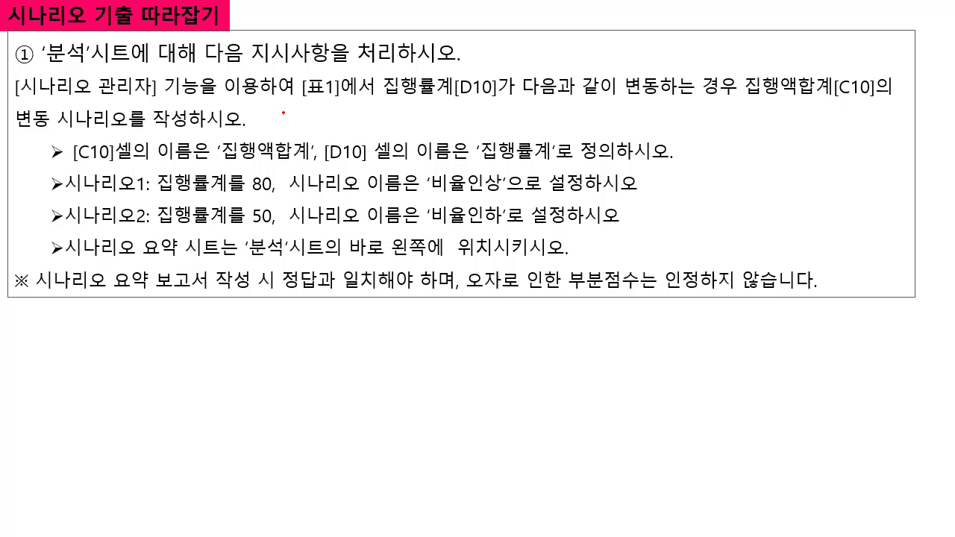
pyautogui.moveTo(306, 101); pyautogui.dragTo(540, 94)
# Step: Show the taskbar over the slide show, switch back to Excel, and open the 분석 sheet
pyautogui.rightClick(506, 151)
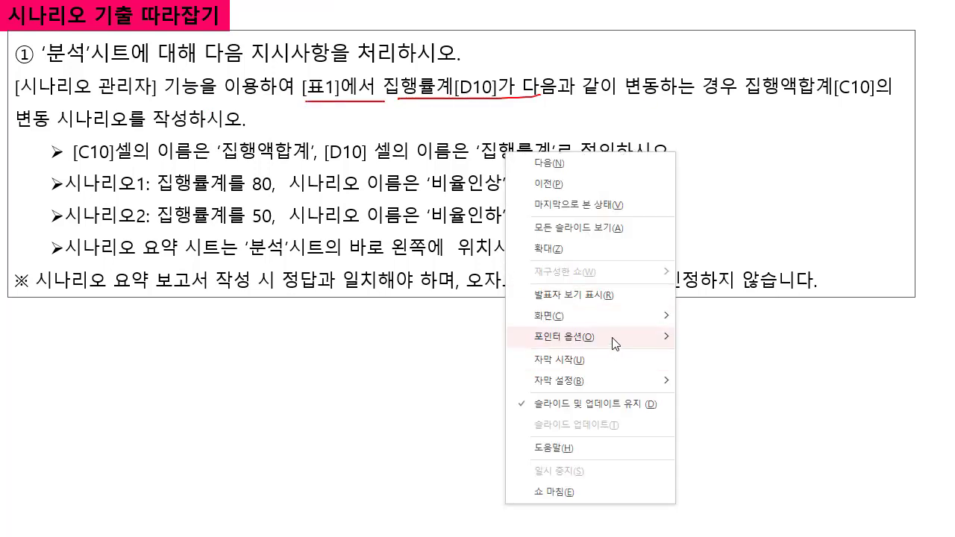
pyautogui.moveTo(556, 317)
pyautogui.click(784, 393)
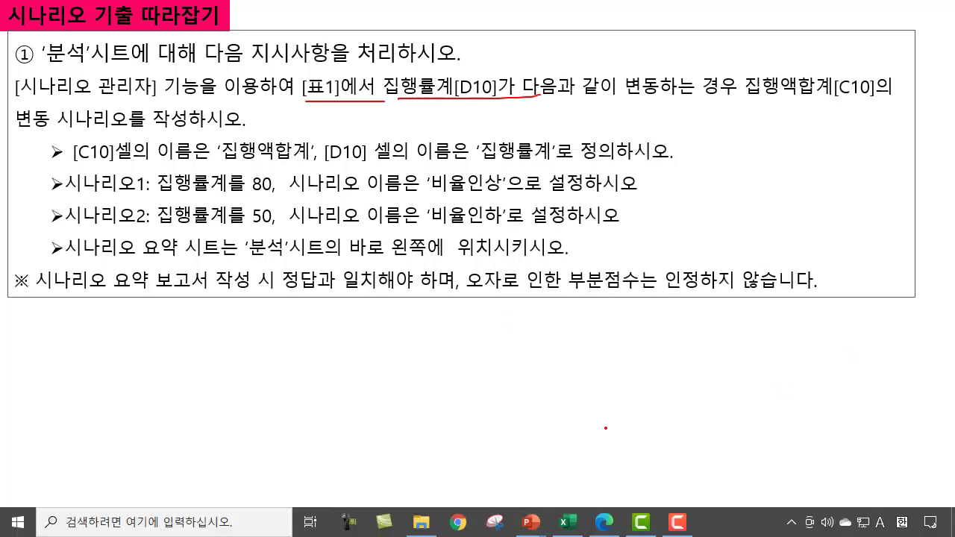
pyautogui.click(579, 527)
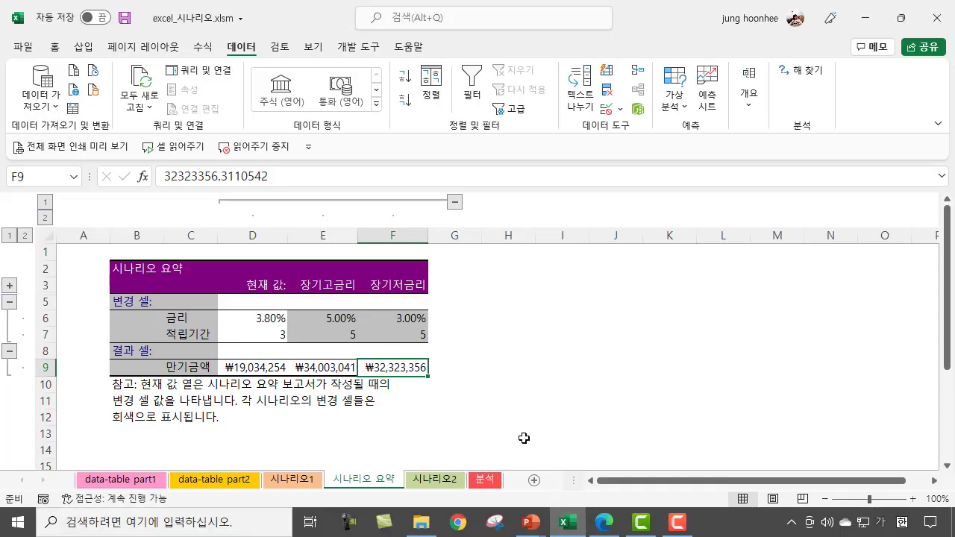
pyautogui.click(483, 482)
# Step: Reduce the Excel window, move it over the exercise slide to compare the task with [표1], and maximize it again
pyautogui.click(902, 17)
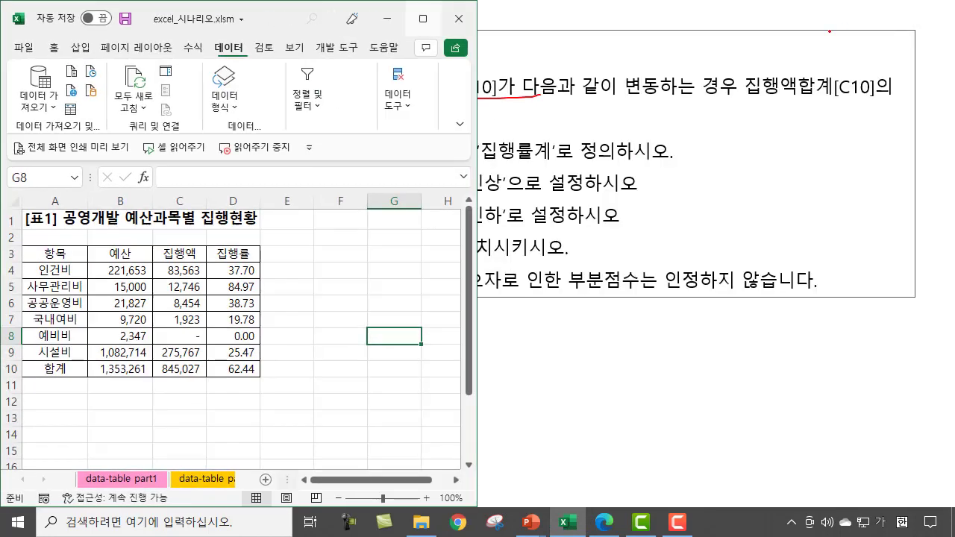
pyautogui.moveTo(267, 18); pyautogui.dragTo(806, 19)
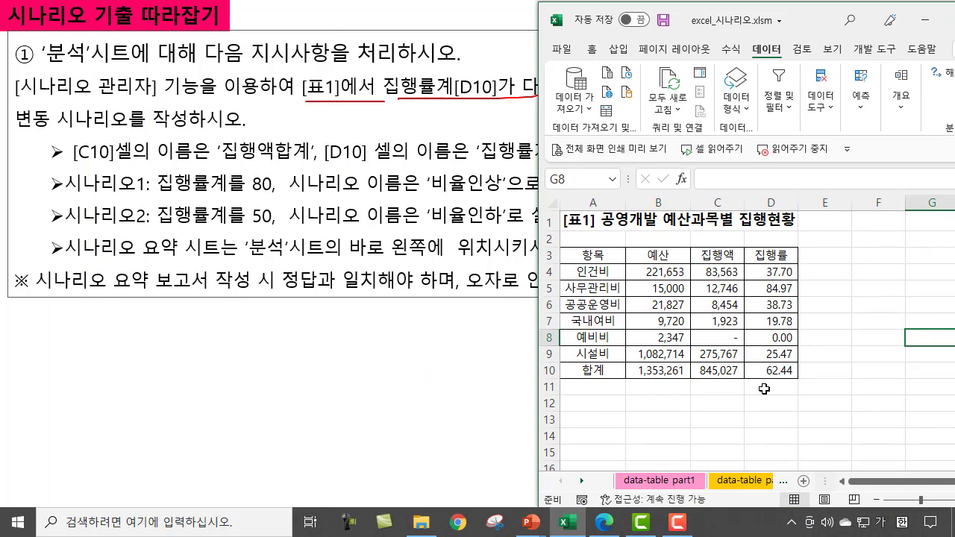
pyautogui.moveTo(816, 20); pyautogui.dragTo(787, 18)
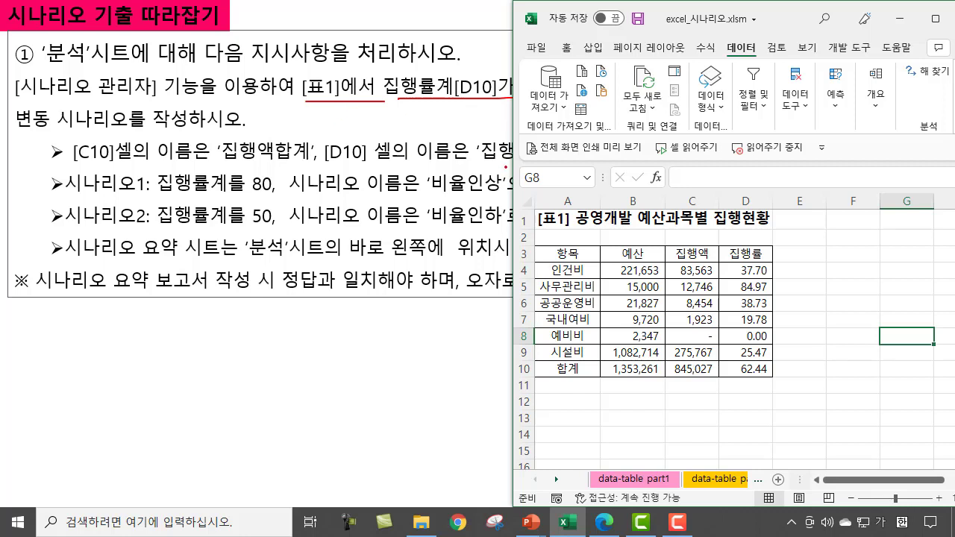
pyautogui.moveTo(796, 10); pyautogui.dragTo(777, 12)
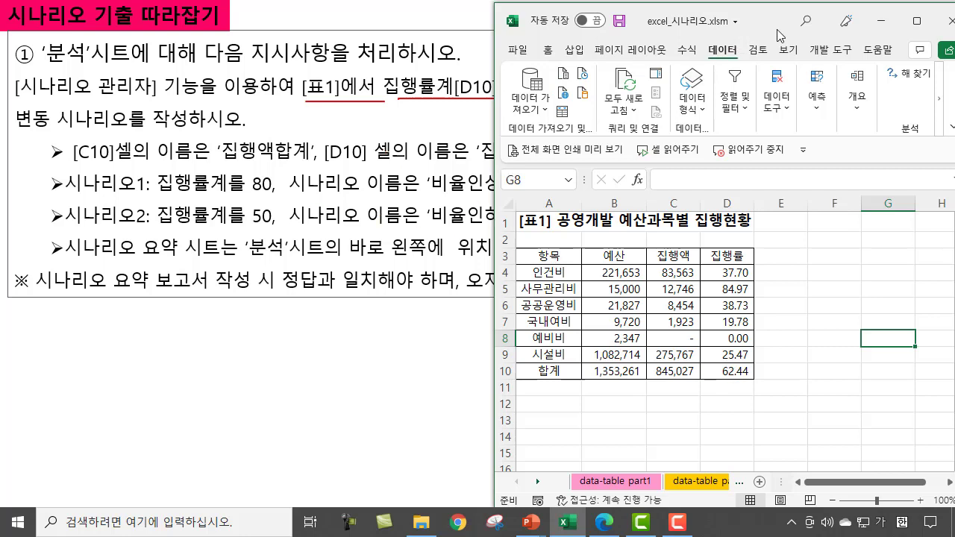
pyautogui.moveTo(774, 16); pyautogui.dragTo(863, 87)
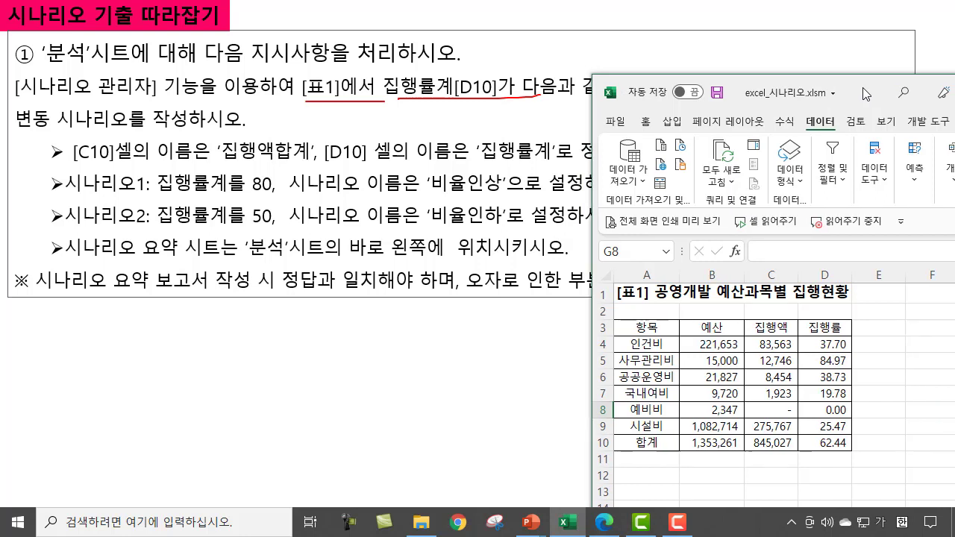
pyautogui.moveTo(863, 87); pyautogui.dragTo(765, 2)
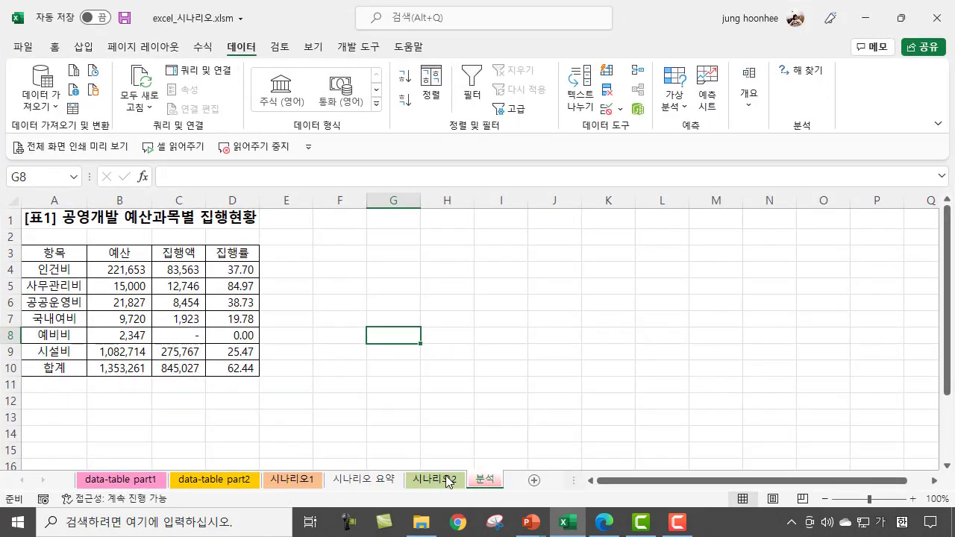
pyautogui.click(902, 17)
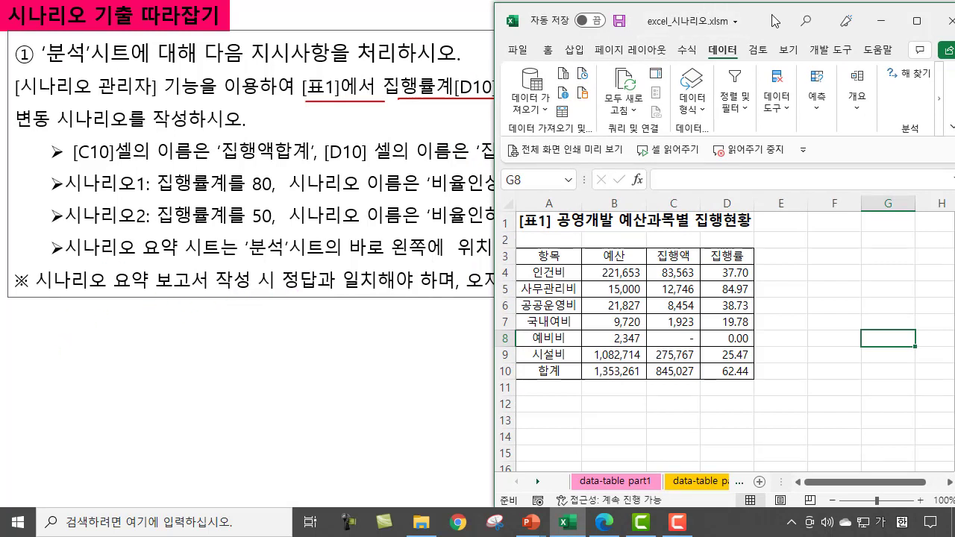
pyautogui.moveTo(776, 21); pyautogui.dragTo(555, 19)
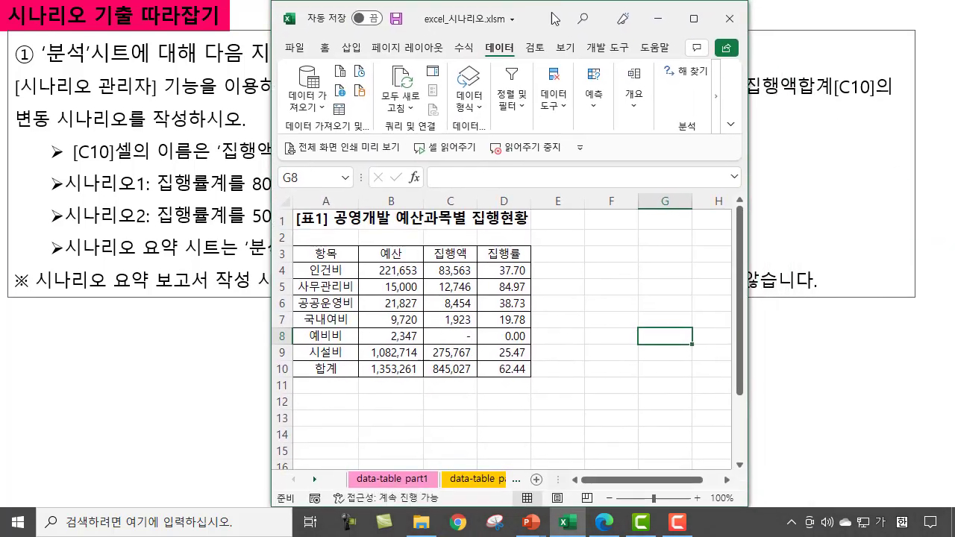
pyautogui.doubleClick(556, 19)
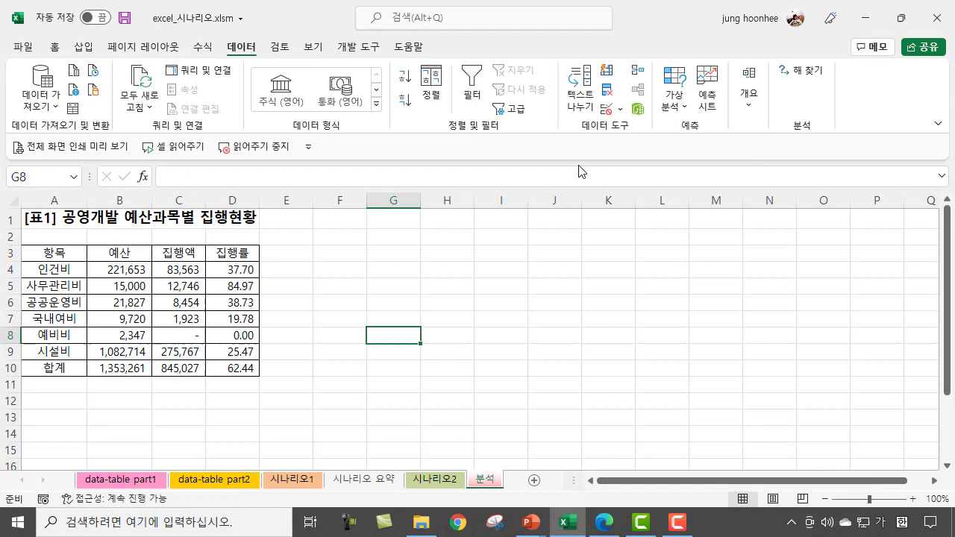
# Step: Enlarge the 분석 sheet to 130% and inspect the contents of total cells C10 and D10
pyautogui.click(497, 306)
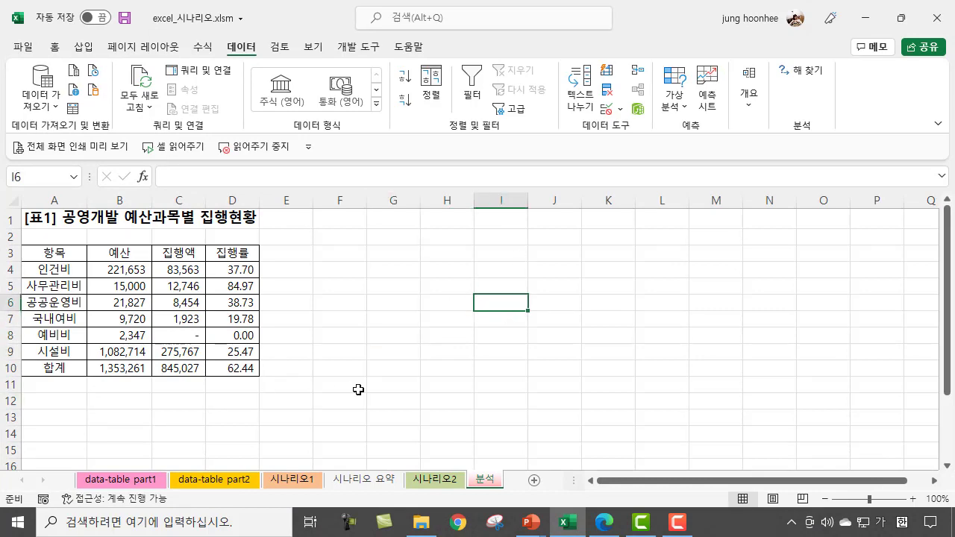
pyautogui.keyDown('ctrl'); pyautogui.scroll(2, 358, 390); pyautogui.keyUp('ctrl')
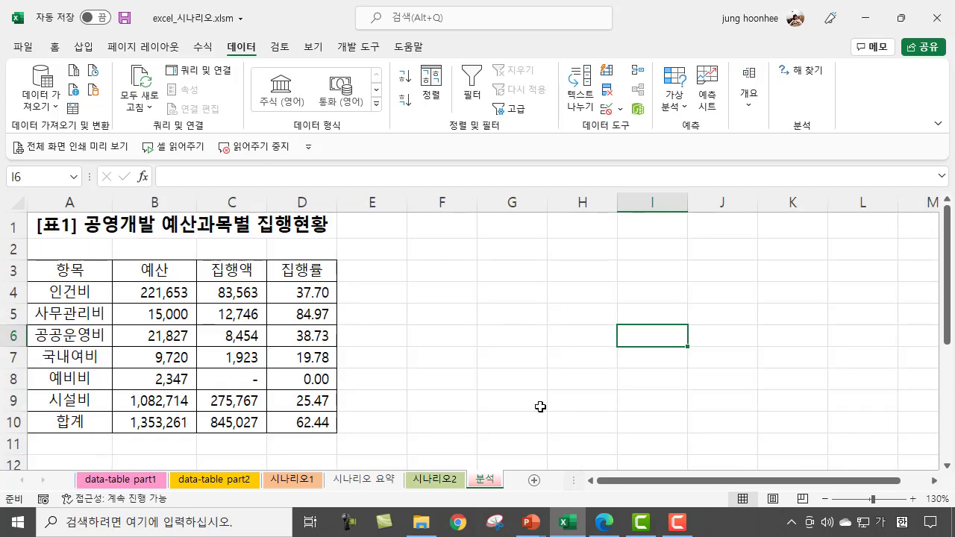
pyautogui.click(216, 426)
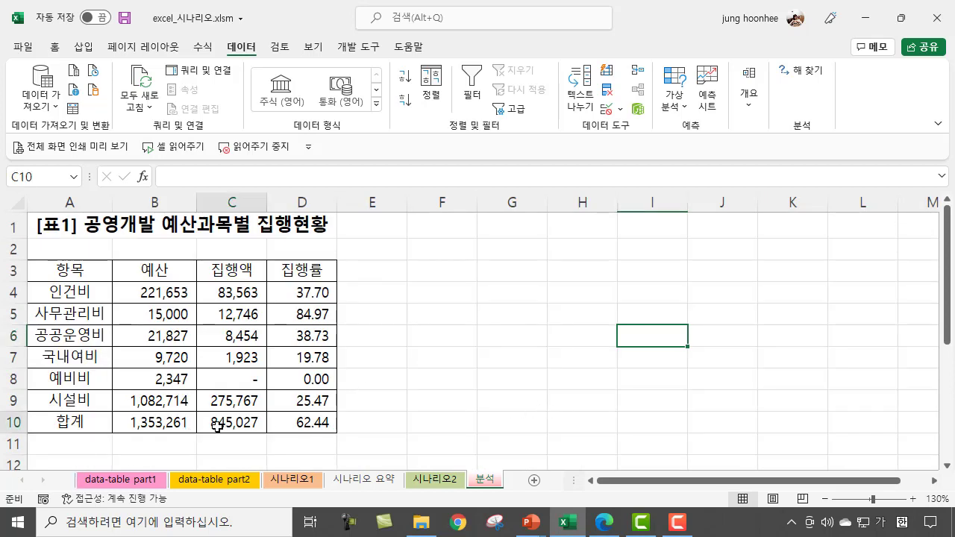
pyautogui.click(288, 424)
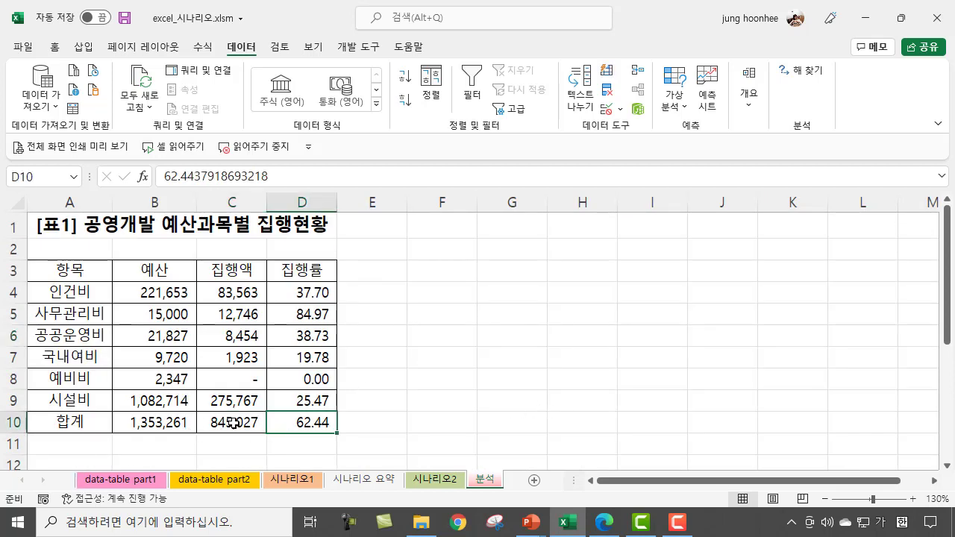
# Step: Define the name 집행액합계 for the total execution amount cell C10
pyautogui.click(233, 424)
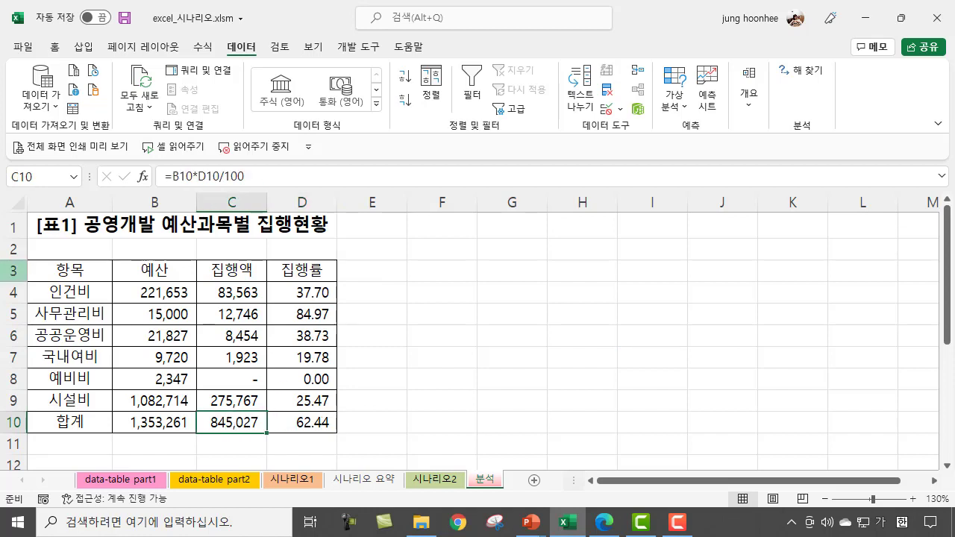
pyautogui.click(52, 179)
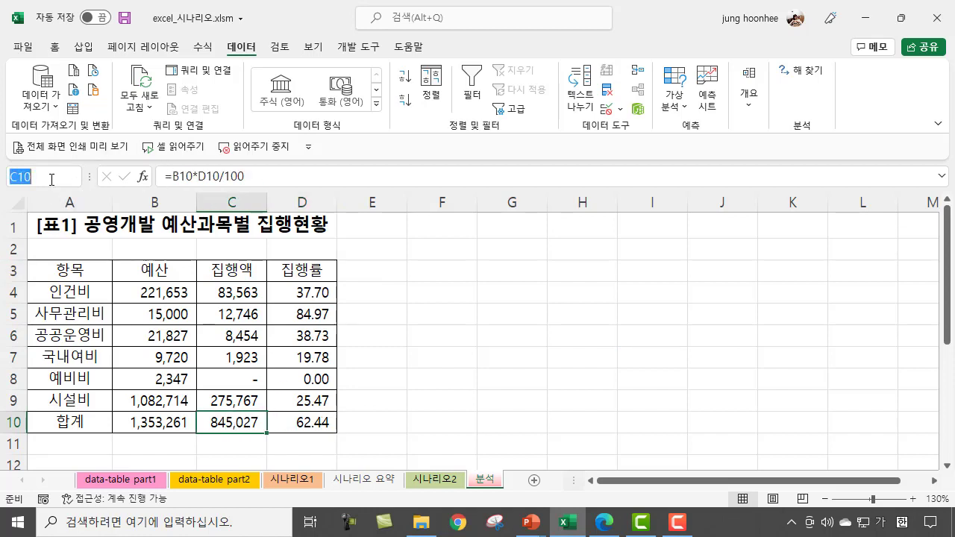
pyautogui.write('지')
pyautogui.write('액합ㄱ')
pyautogui.press('Return')
# Step: Define the name 집행률계 for the total execution rate cell D10
pyautogui.press('Right')
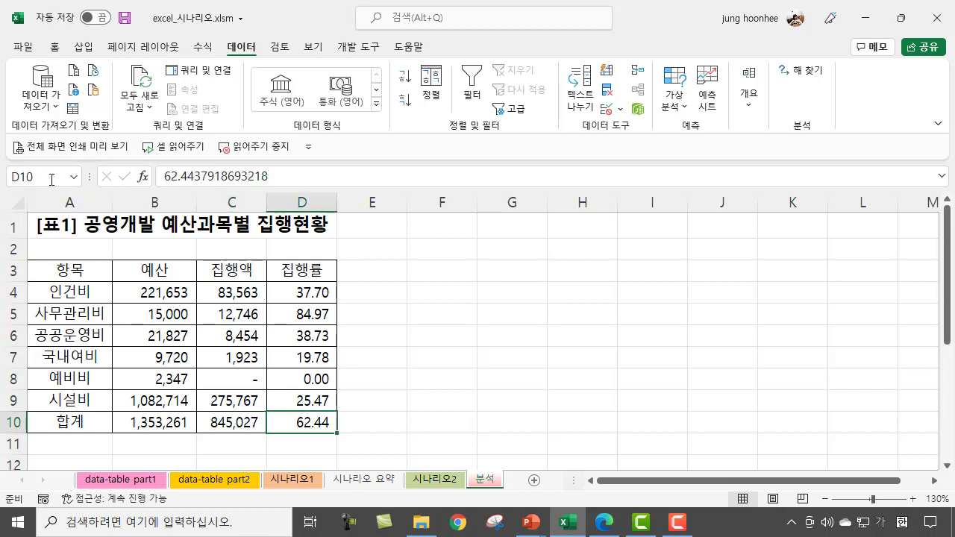
pyautogui.click(51, 179)
pyautogui.write('집ㅎㅐㅇㄹㅠㄹㄱㅖ')
pyautogui.press('Return')
# Step: Add a scenario named 비율인상 in Scenario Manager with changing cell D10 and a 집행률계 value of 80
pyautogui.click(676, 101)
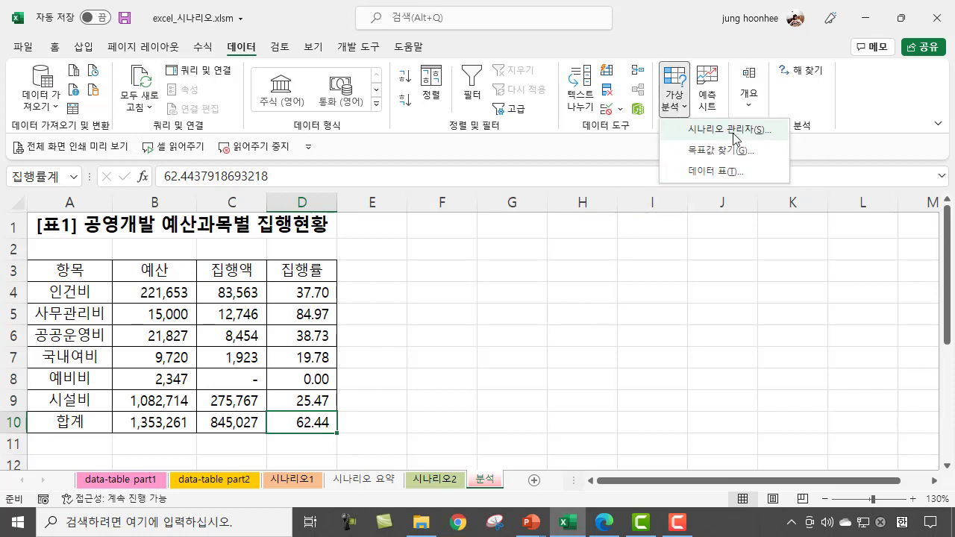
pyautogui.click(758, 129)
pyautogui.click(683, 175)
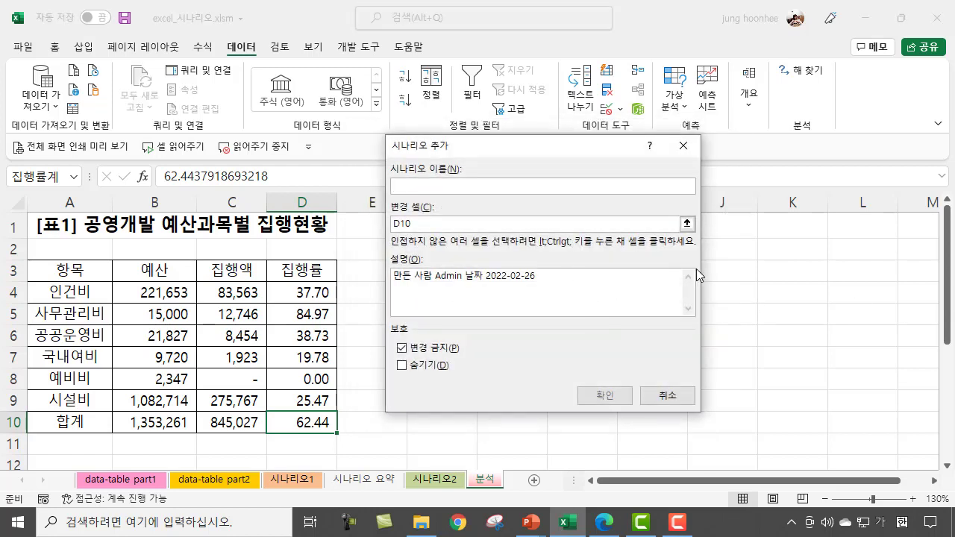
pyautogui.write('비율인상')
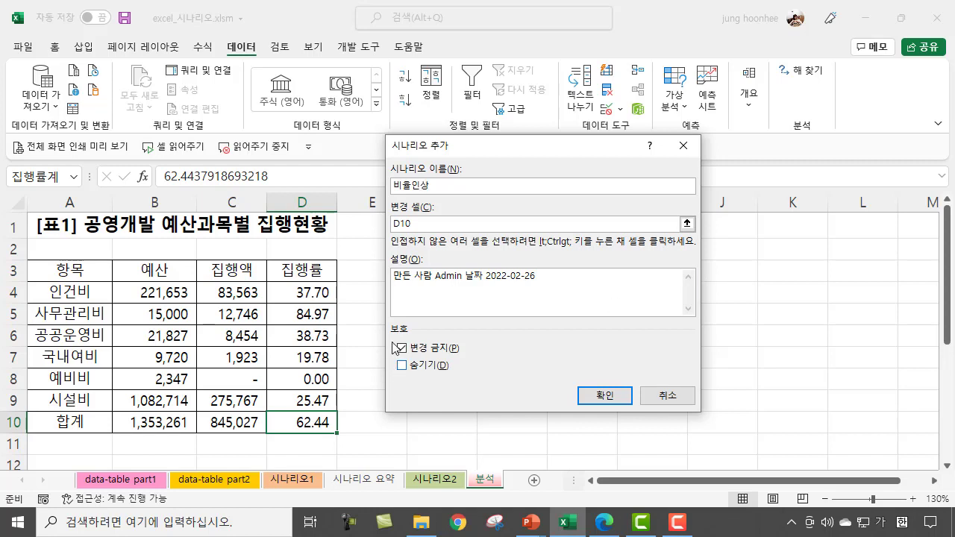
pyautogui.click(436, 223)
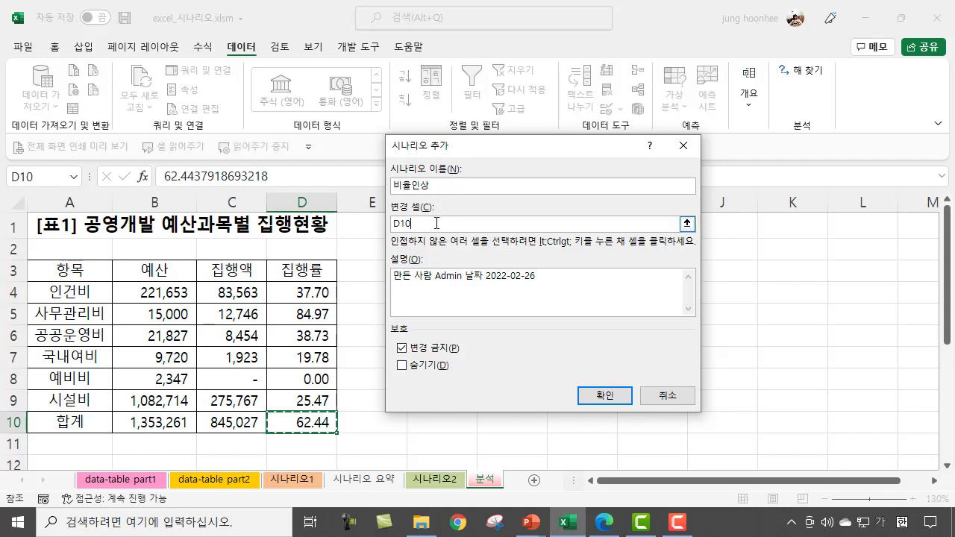
pyautogui.moveTo(436, 223); pyautogui.dragTo(386, 225)
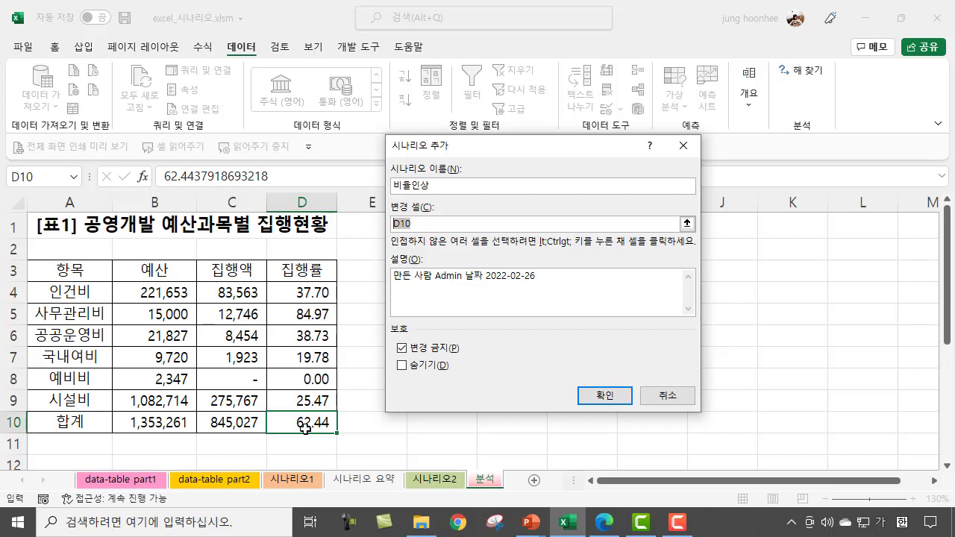
pyautogui.click(618, 396)
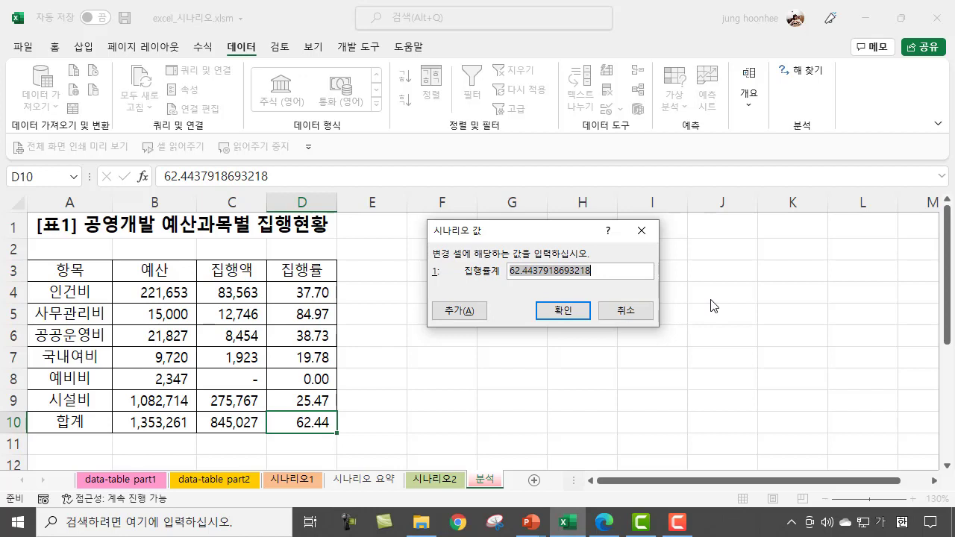
pyautogui.write('80')
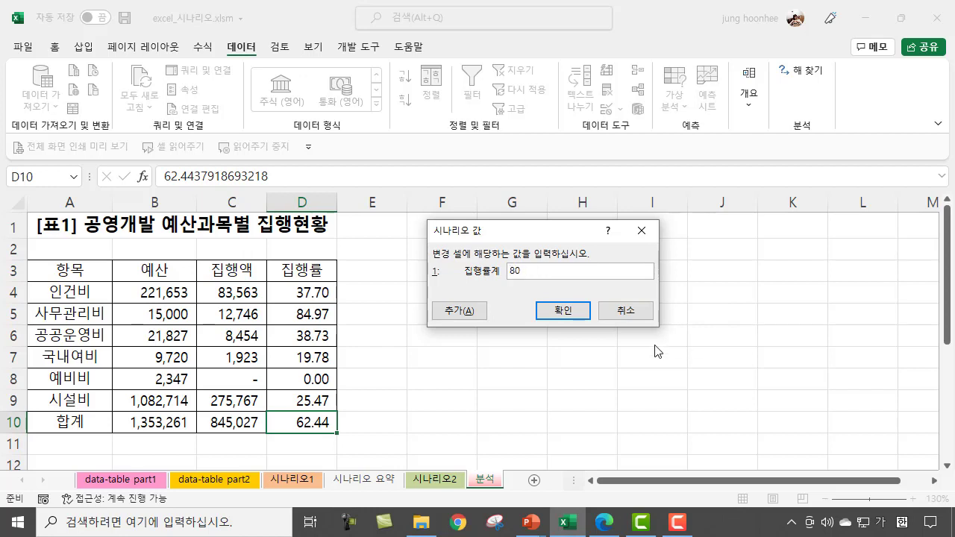
# Step: Add a second scenario named 비율인하 for changing cell D10 with a 집행률계 value of 50
pyautogui.click(464, 311)
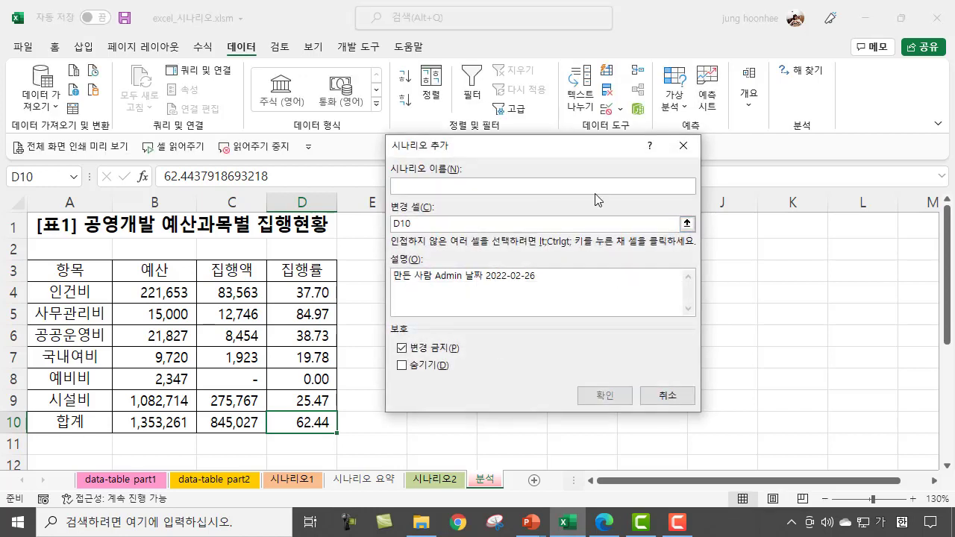
pyautogui.write('비율인하')
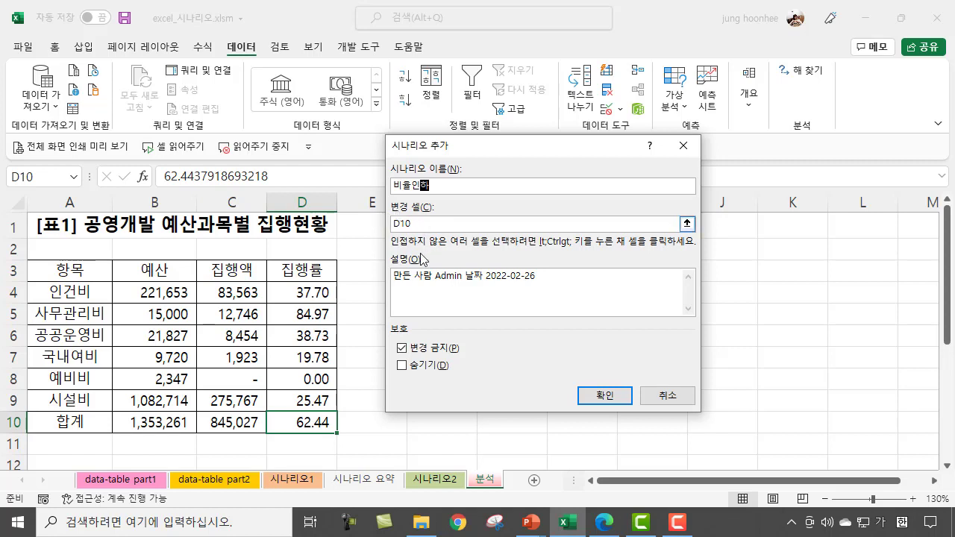
pyautogui.click(603, 395)
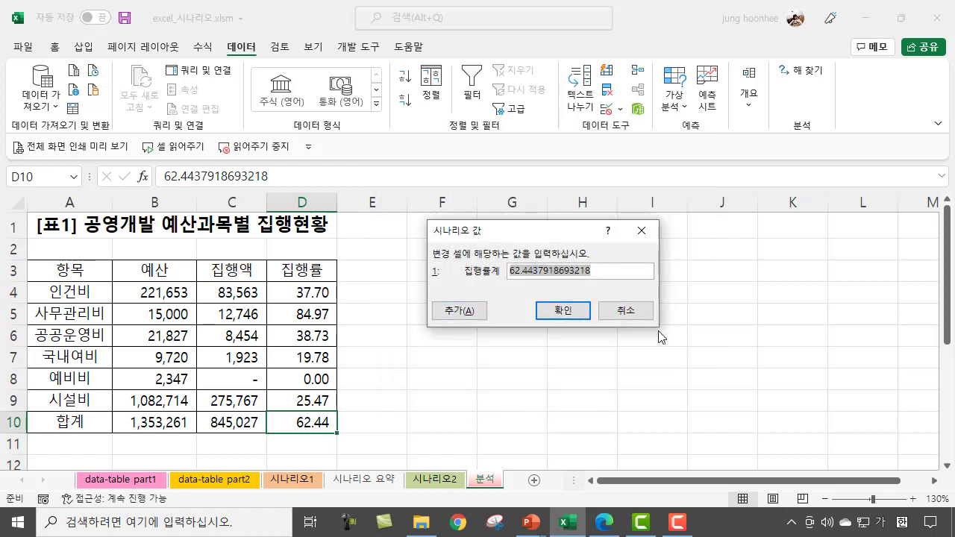
pyautogui.write('50')
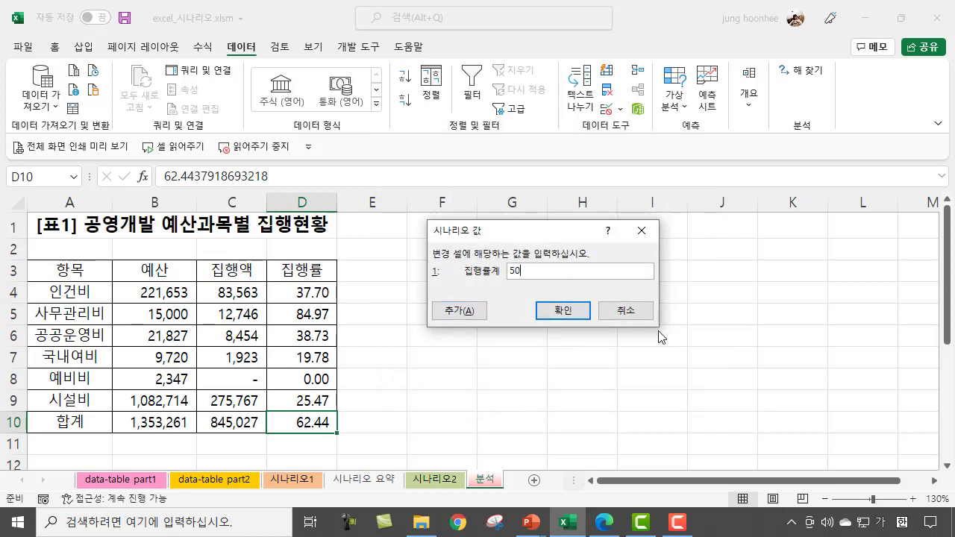
pyautogui.click(578, 315)
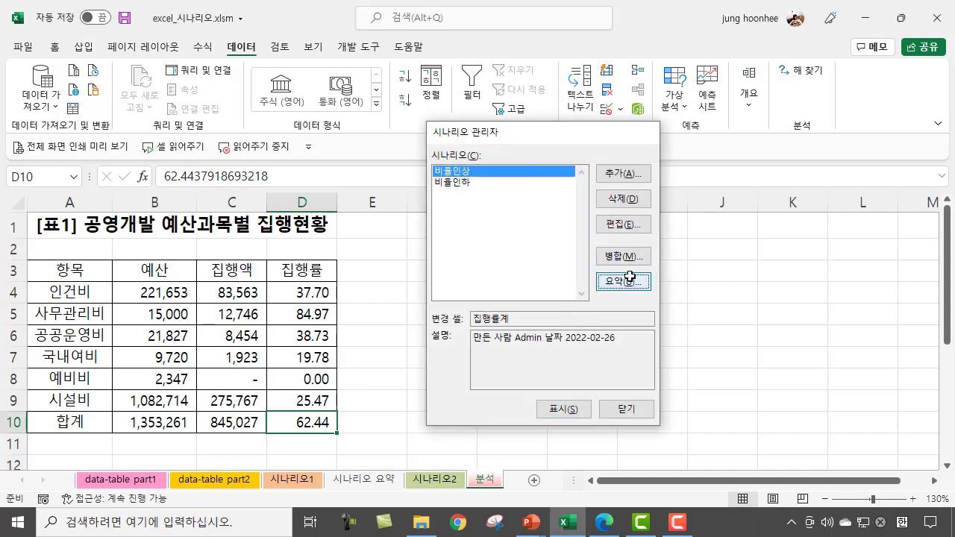
# Step: Create a scenario summary report with result cell C10 and check its cell names and scenario values
pyautogui.click(624, 280)
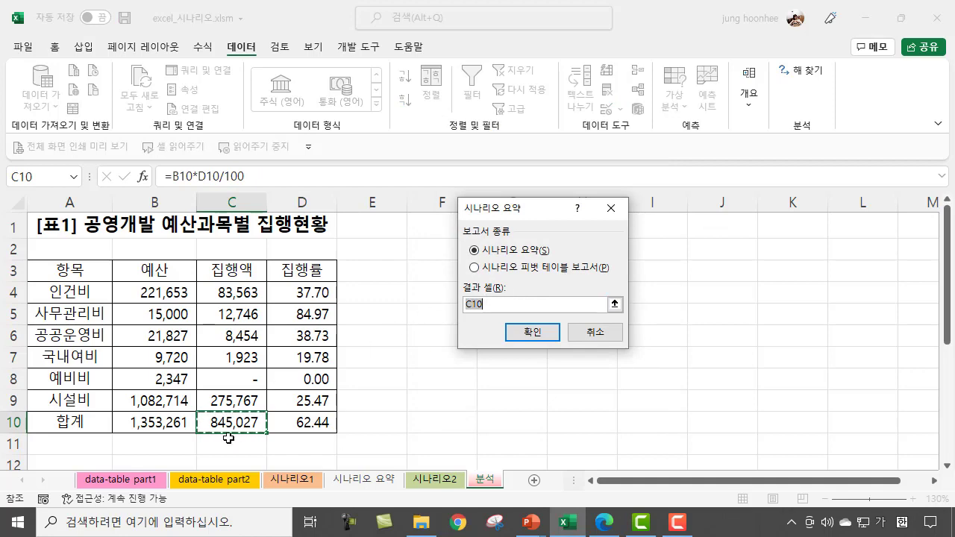
pyautogui.click(548, 336)
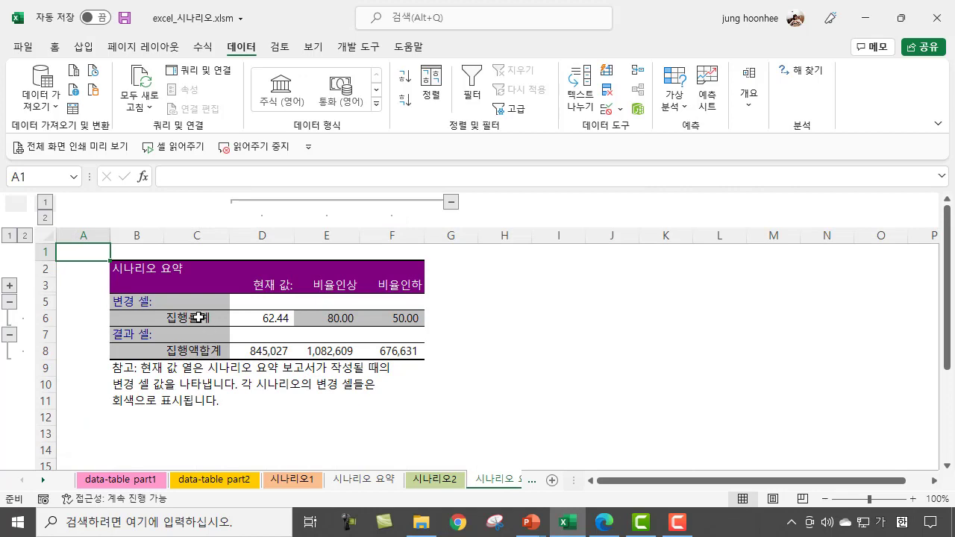
pyautogui.click(198, 318)
pyautogui.click(211, 354)
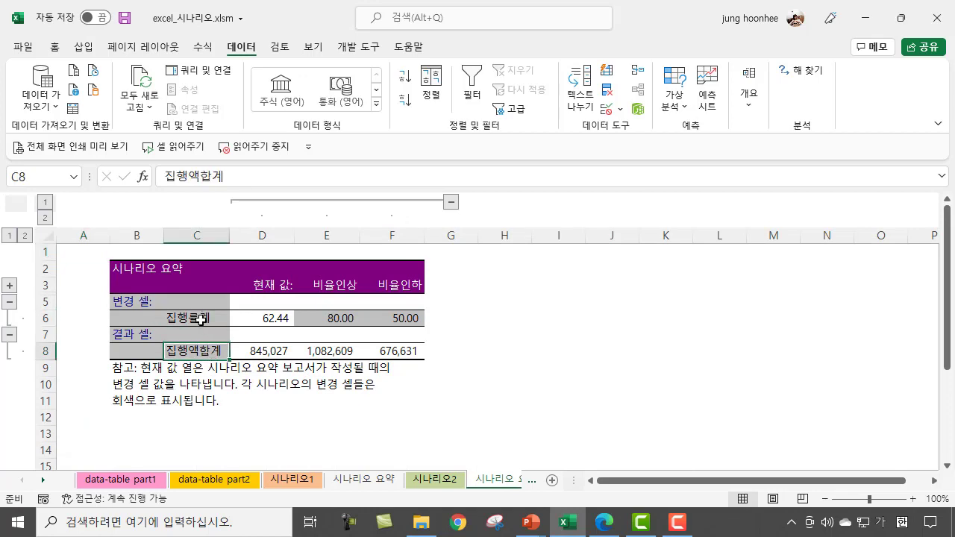
pyautogui.click(201, 319)
pyautogui.click(209, 356)
pyautogui.moveTo(344, 319); pyautogui.dragTo(398, 357)
pyautogui.click(458, 369)
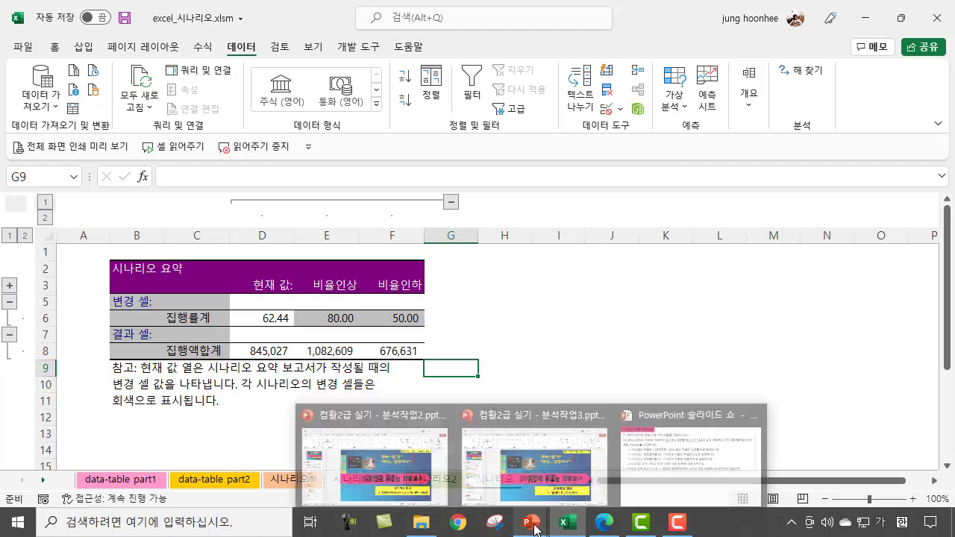
# Step: Switch to the PowerPoint slide show, draw a pen line down through the task instructions, and handwrite 2분 below them
pyautogui.click(681, 478)
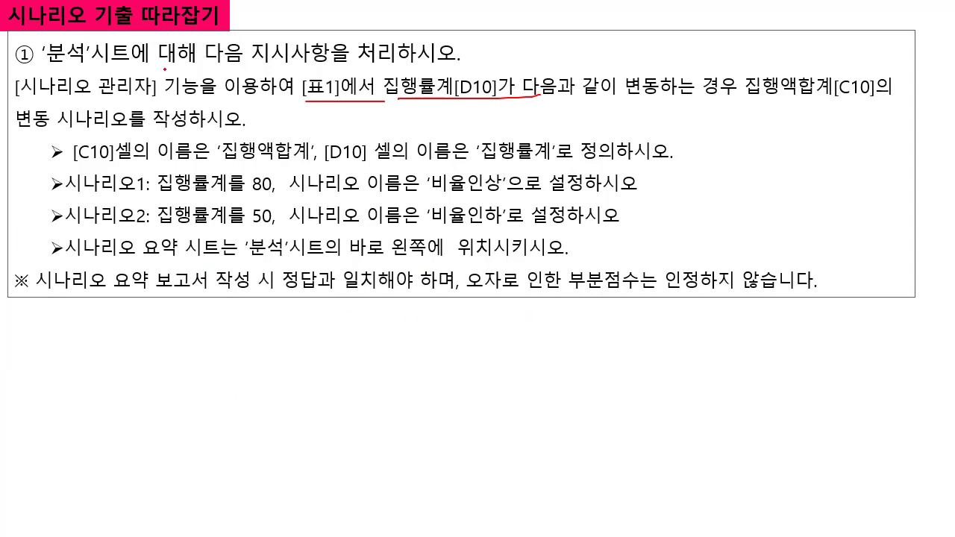
pyautogui.moveTo(84, 58); pyautogui.dragTo(109, 293)
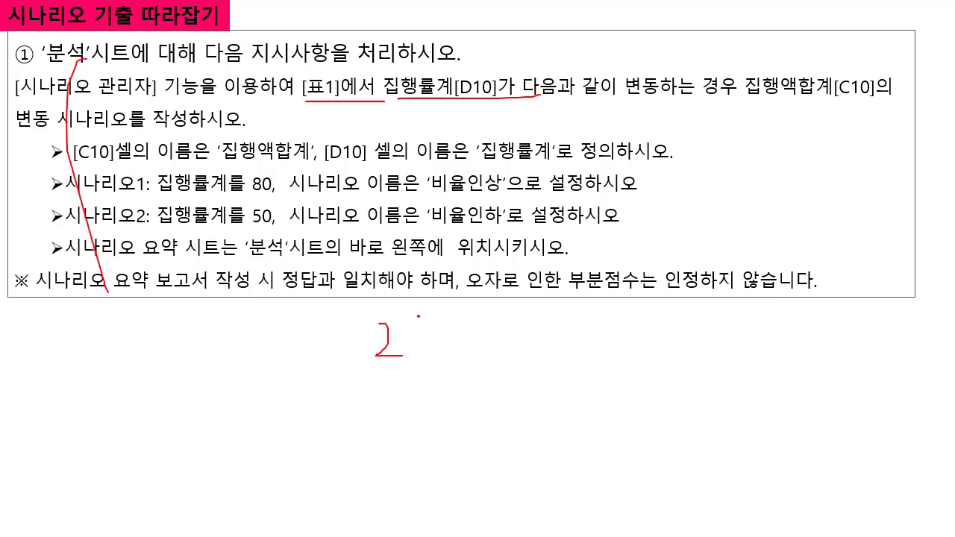
pyautogui.moveTo(419, 315)
pyautogui.mouseDown()
pyautogui.moveTo(438, 319)
pyautogui.moveTo(467, 349)
pyautogui.moveTo(471, 369)
pyautogui.mouseUp()
pyautogui.click(439, 375)
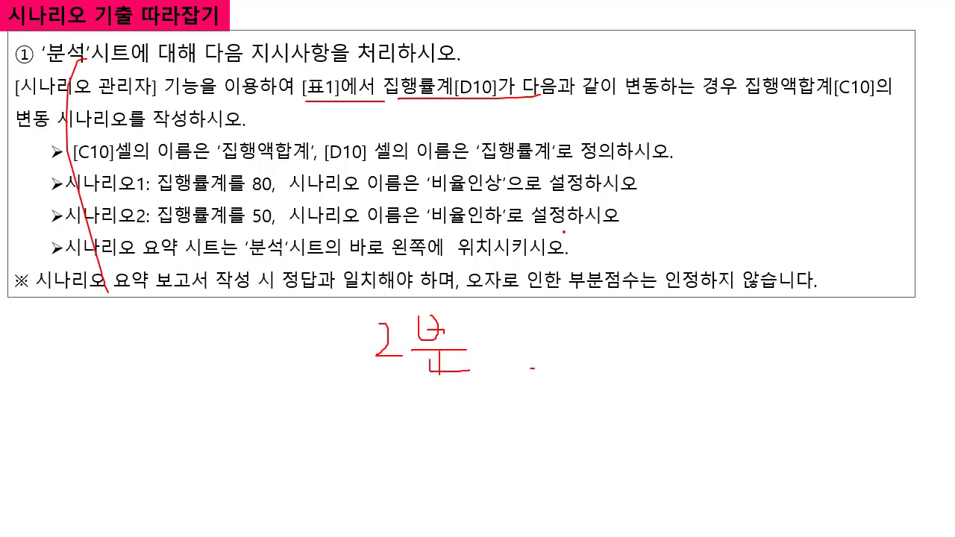